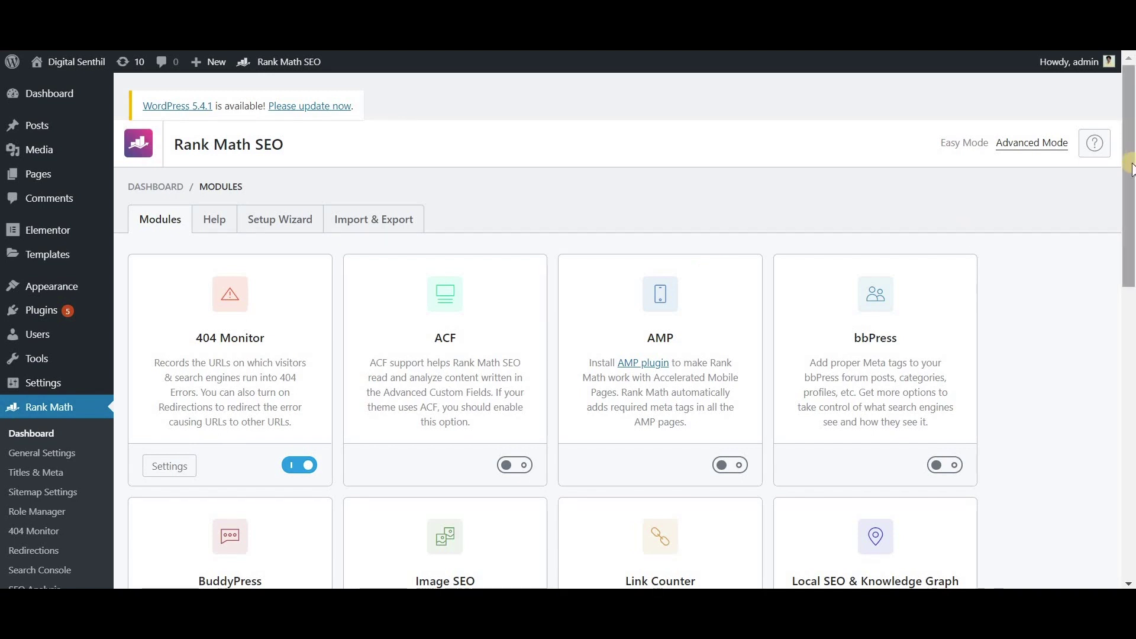
Look over the Rank Math modules and open the General Settings page with the Links options
scroll(1131, 180, "down", 1)
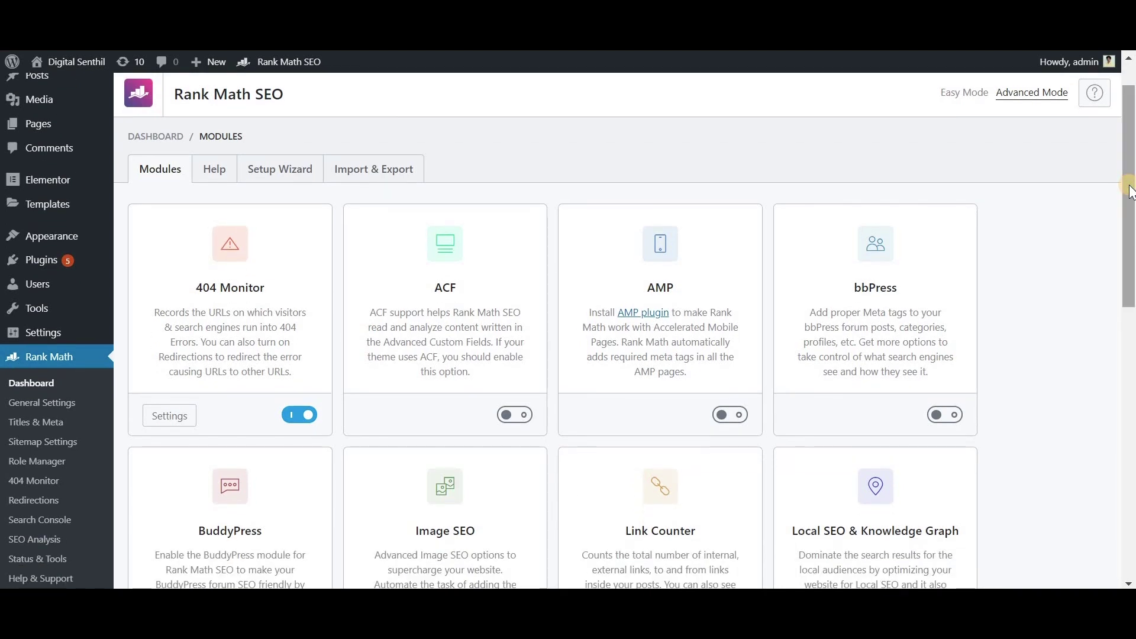
left_click_drag(1130, 193, 1131, 281)
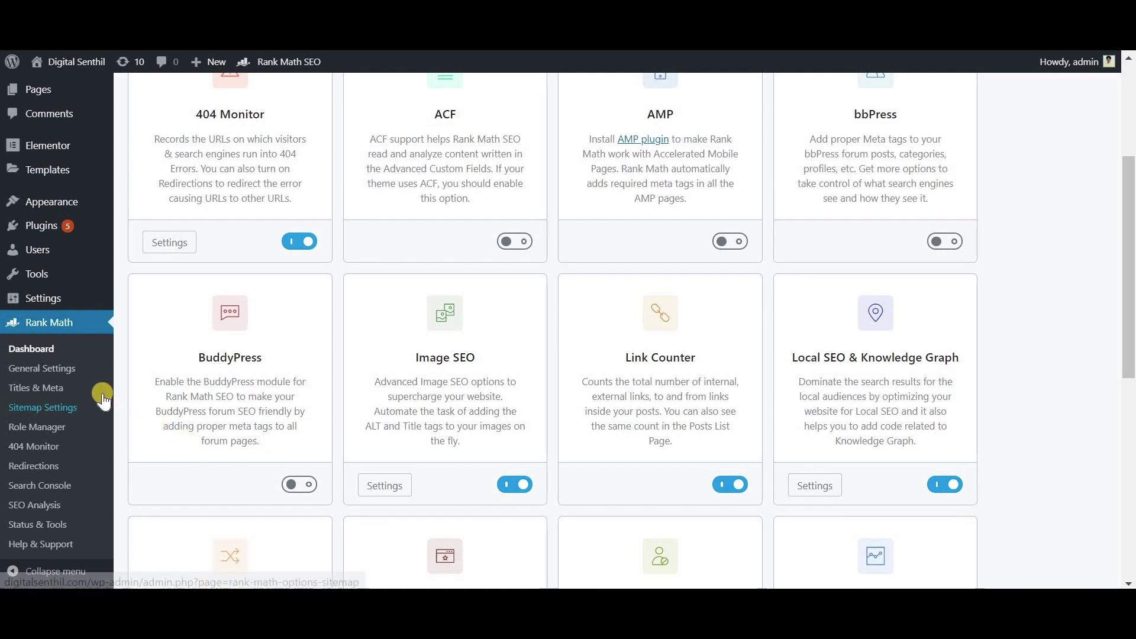
left_click(67, 371)
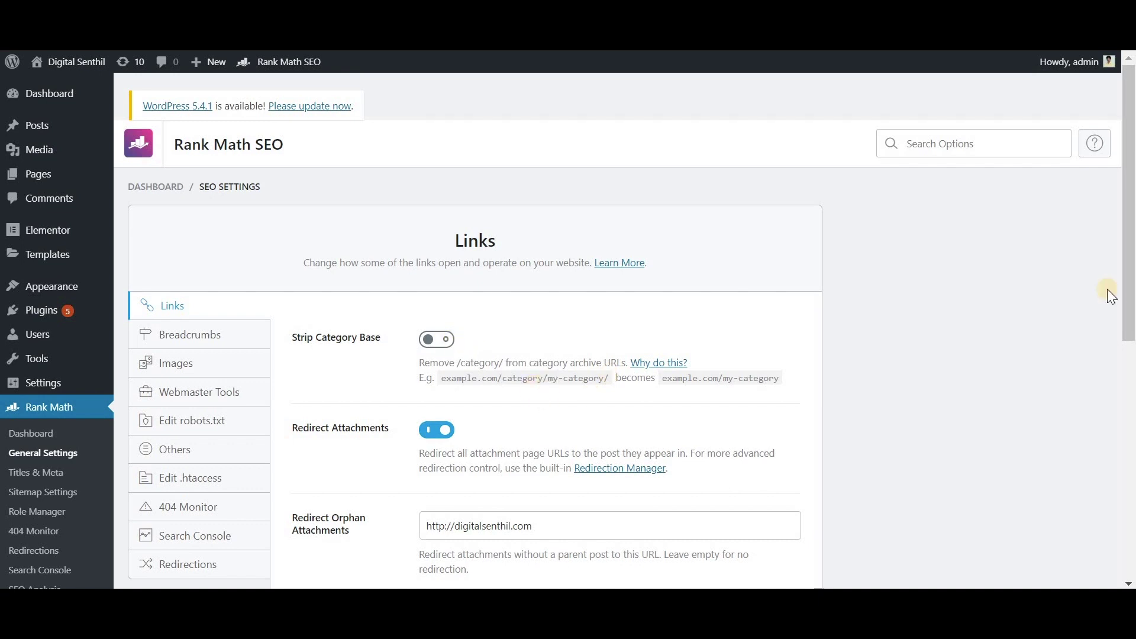
left_click_drag(1128, 331, 1086, 379)
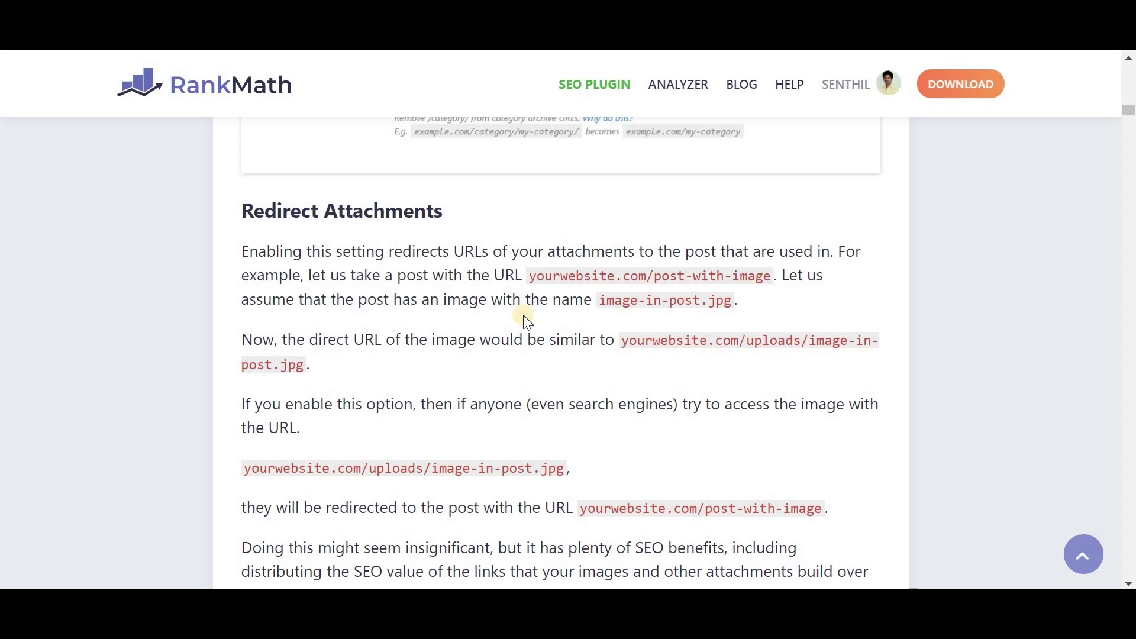
Study the Redirect Attachments documentation, highlighting the example post URL and image-in-post.jpg, and browse the digital marketing image search results
left_click_drag(531, 279, 769, 283)
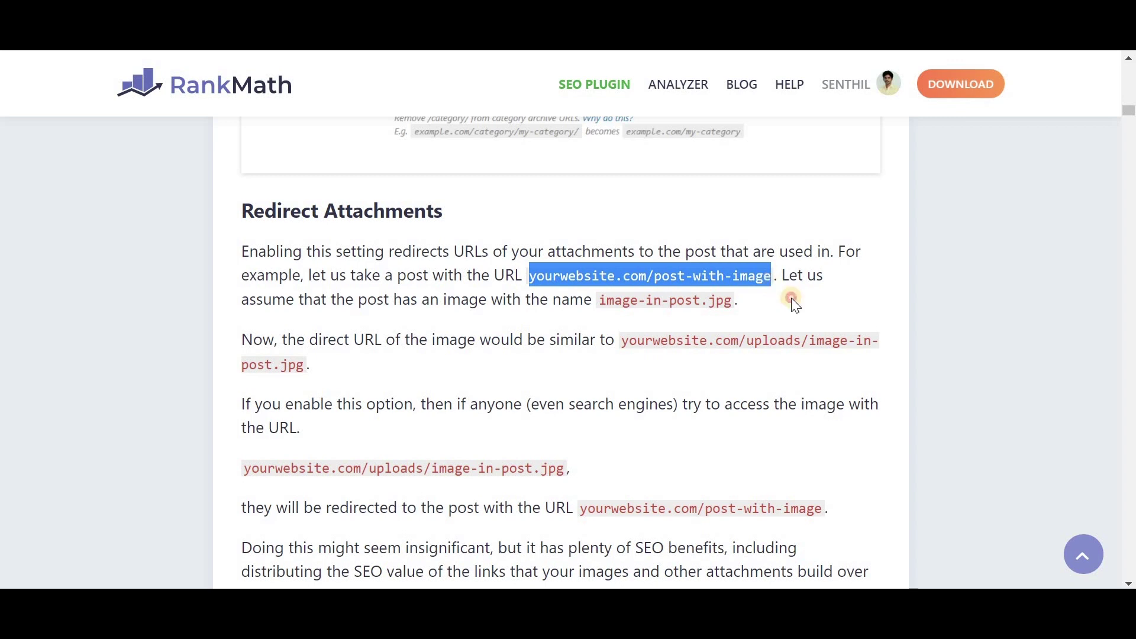
left_click(791, 298)
left_click_drag(613, 300, 758, 317)
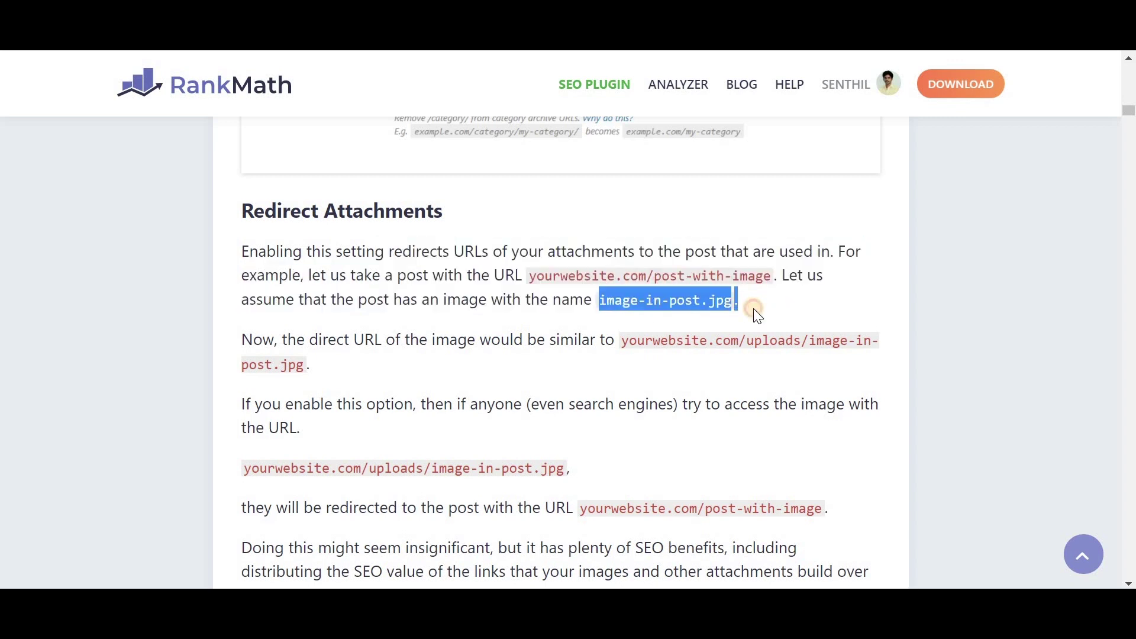
left_click(757, 317)
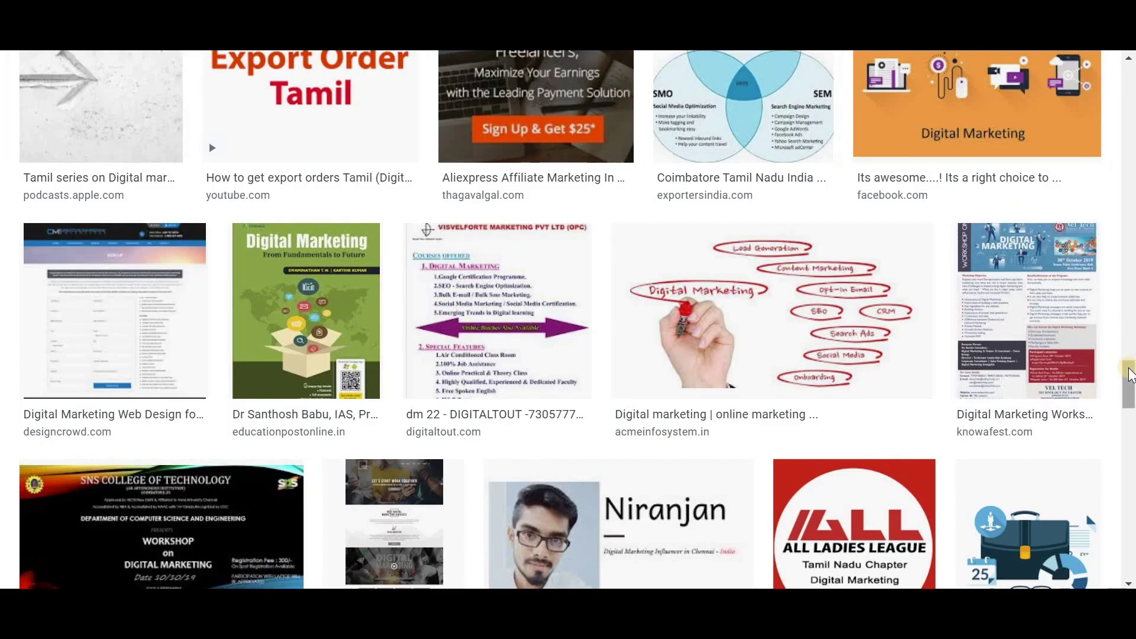
left_click_drag(1131, 374, 1130, 368)
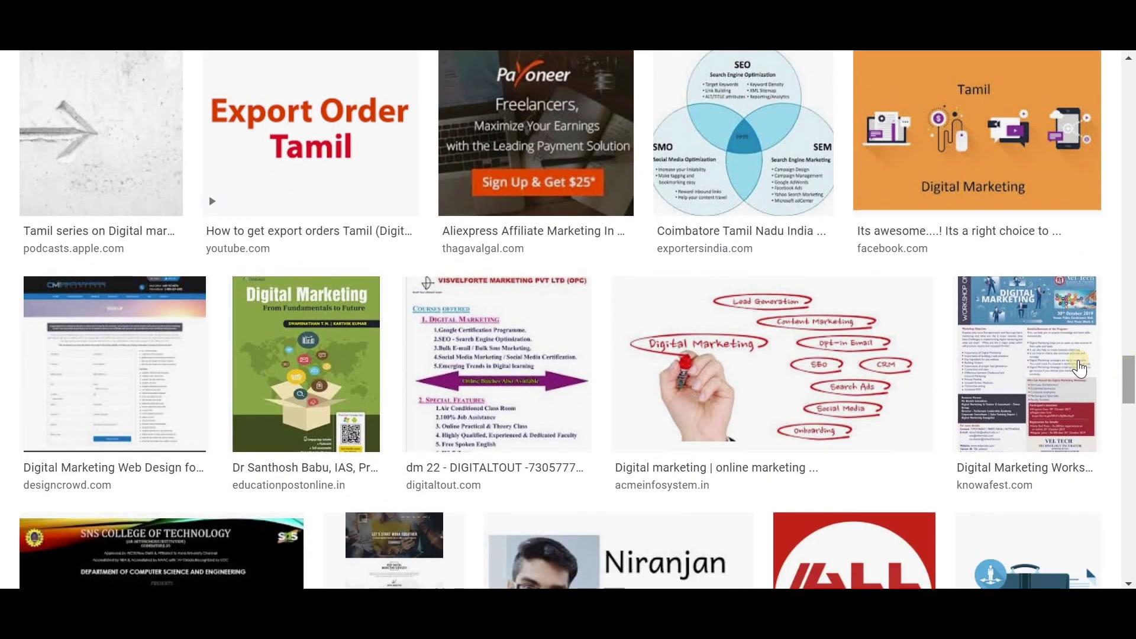
left_click(845, 405)
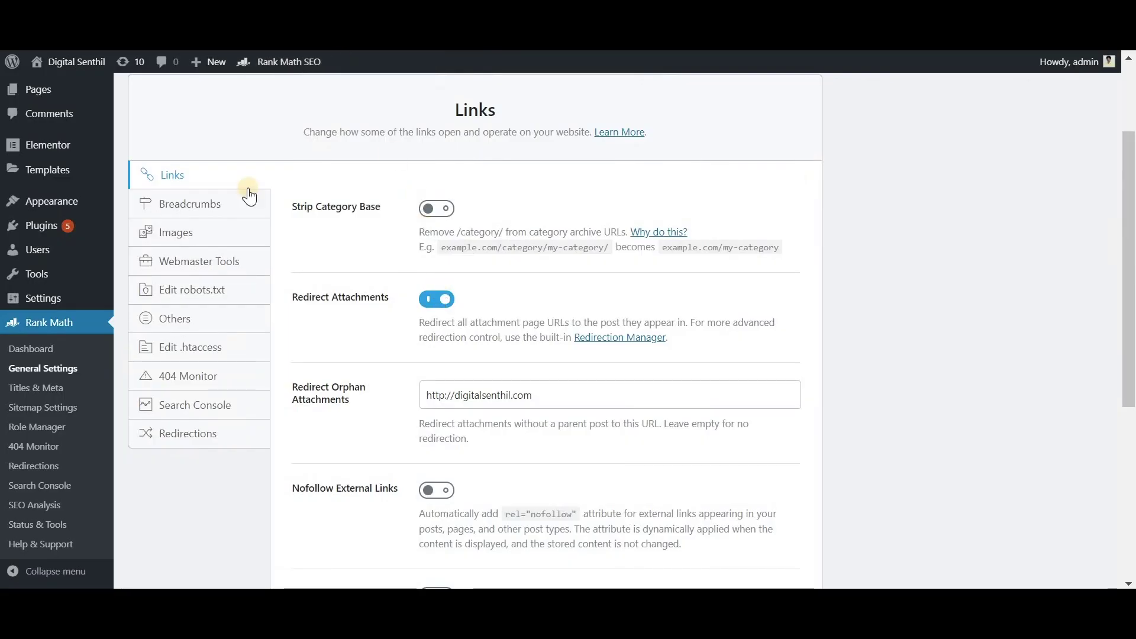
Return to the Links settings and examine the Redirect Orphan Attachments URL
mouse_move(11, 62)
scroll(375, 152, "down", 4)
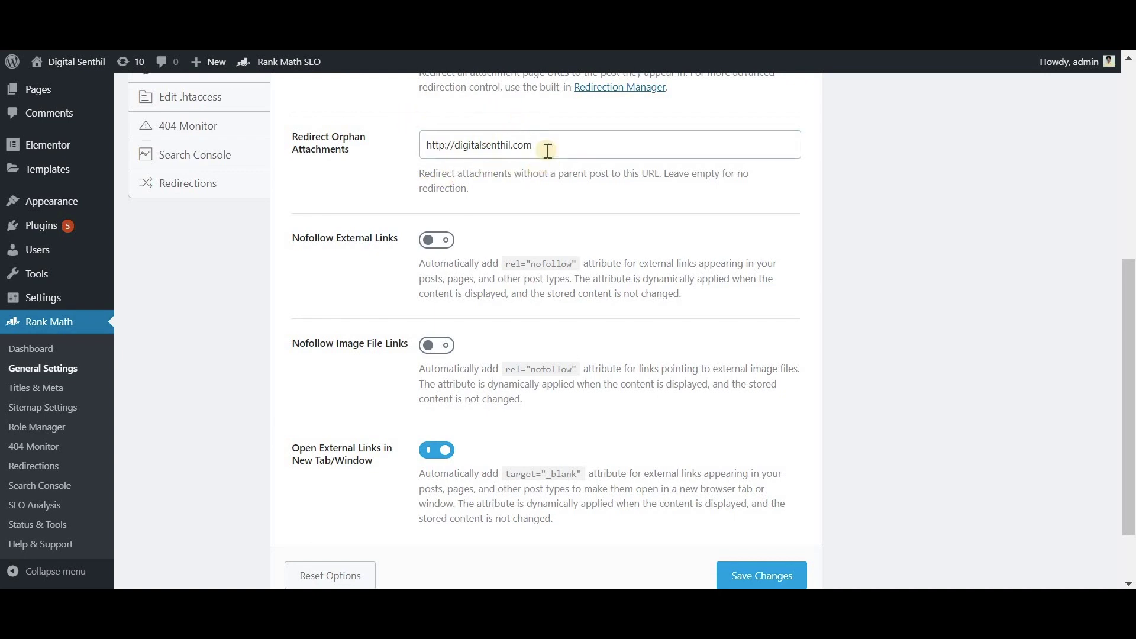
left_click(530, 143)
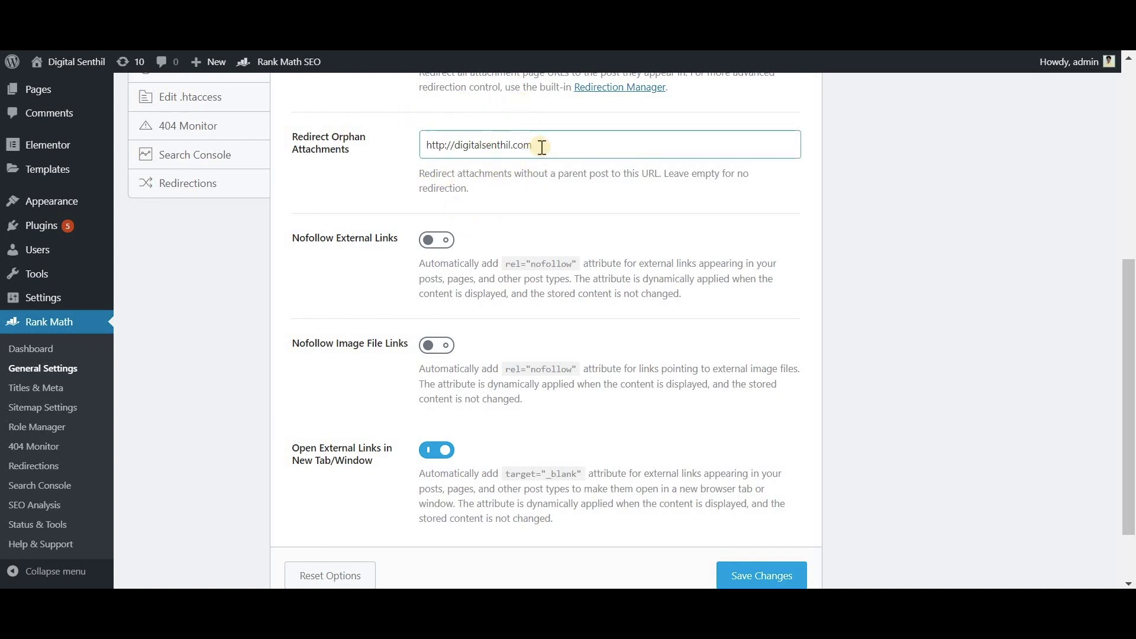
left_click(539, 145)
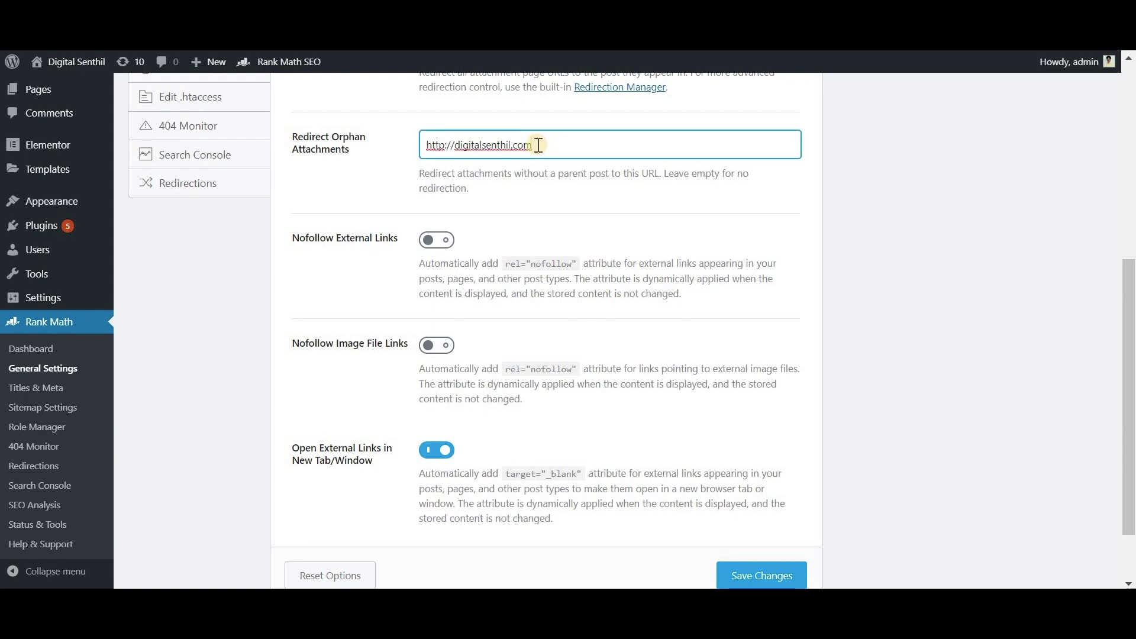
scroll(469, 297, "up", 1)
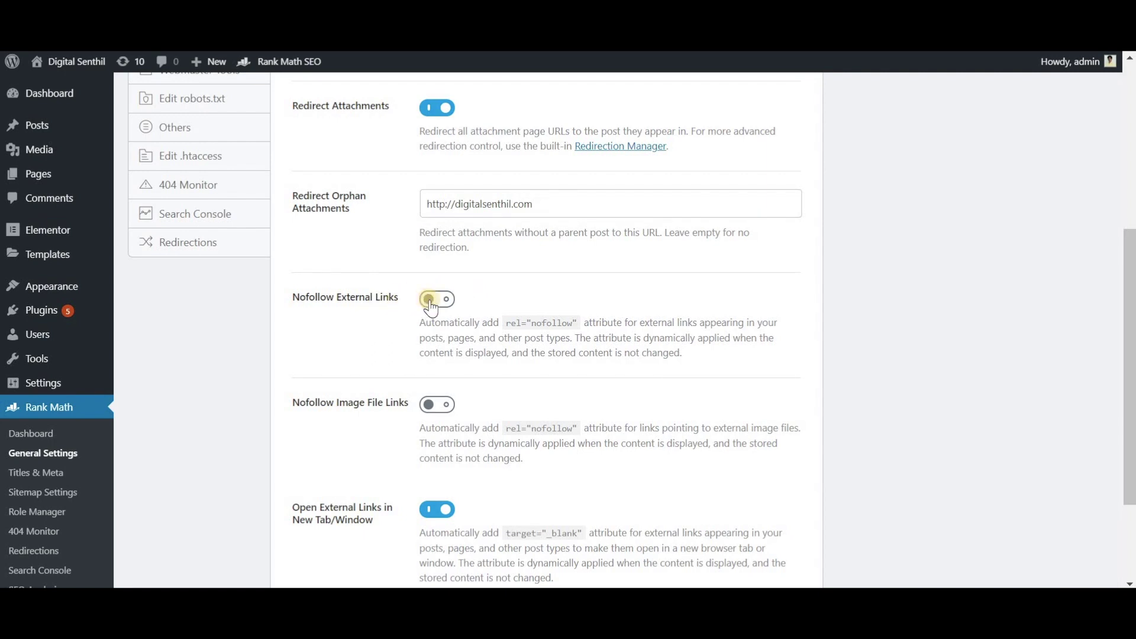
Enable Nofollow External Links and enter hubspot.com as a nofollow domain
left_click(444, 303)
left_click(366, 524)
left_click(449, 516)
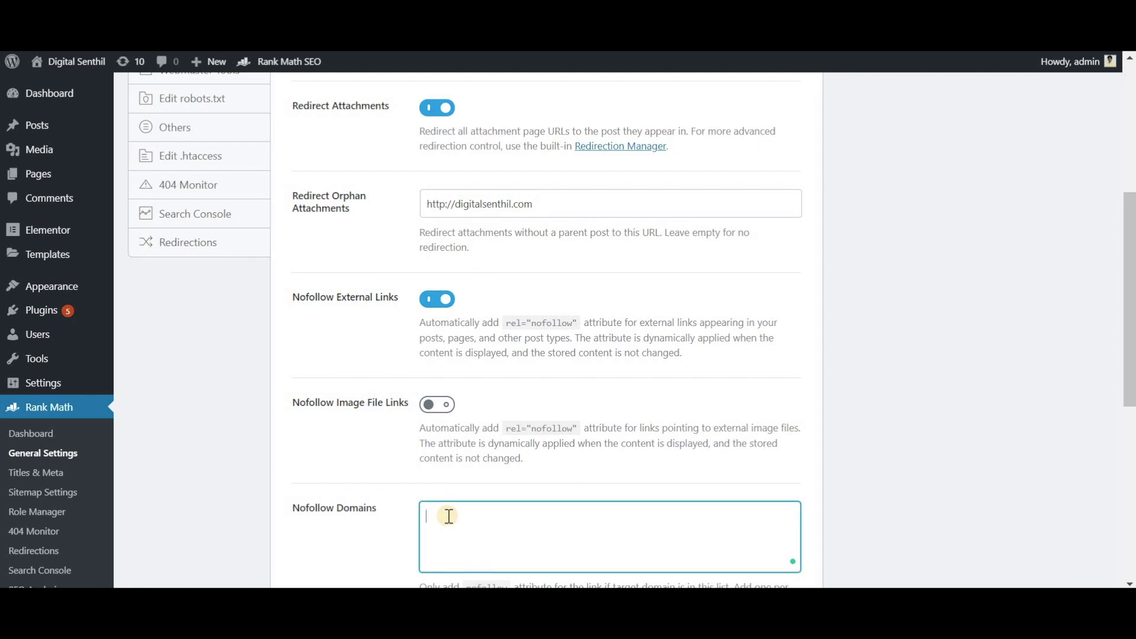
type("hubspot.com")
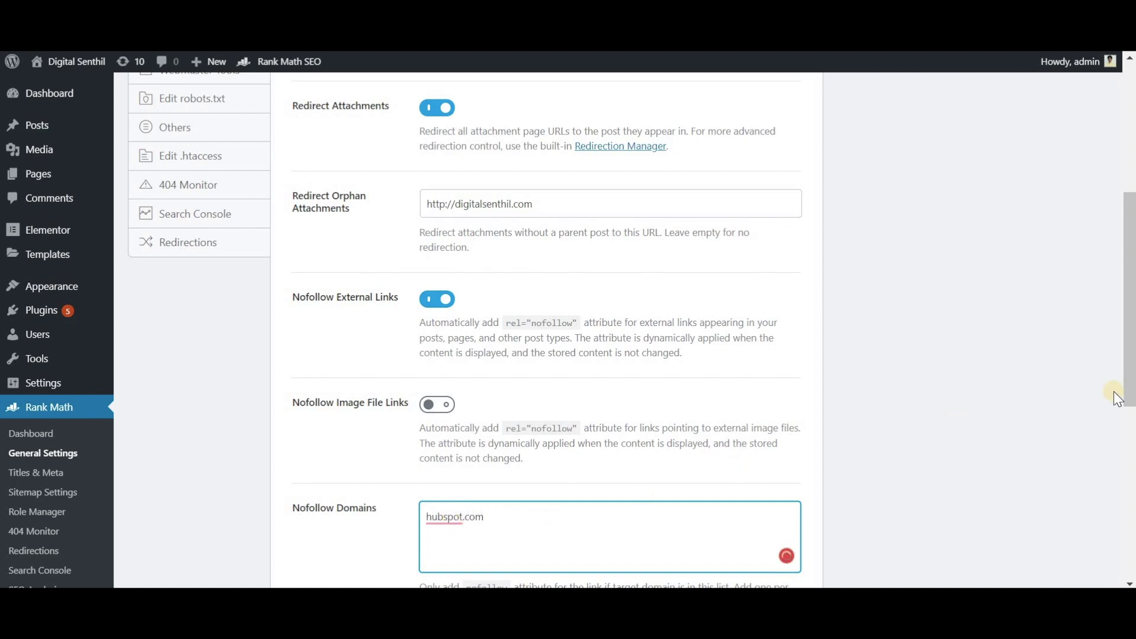
Enter searchengineland in Nofollow Exclude Domains
left_click_drag(1129, 399, 1129, 428)
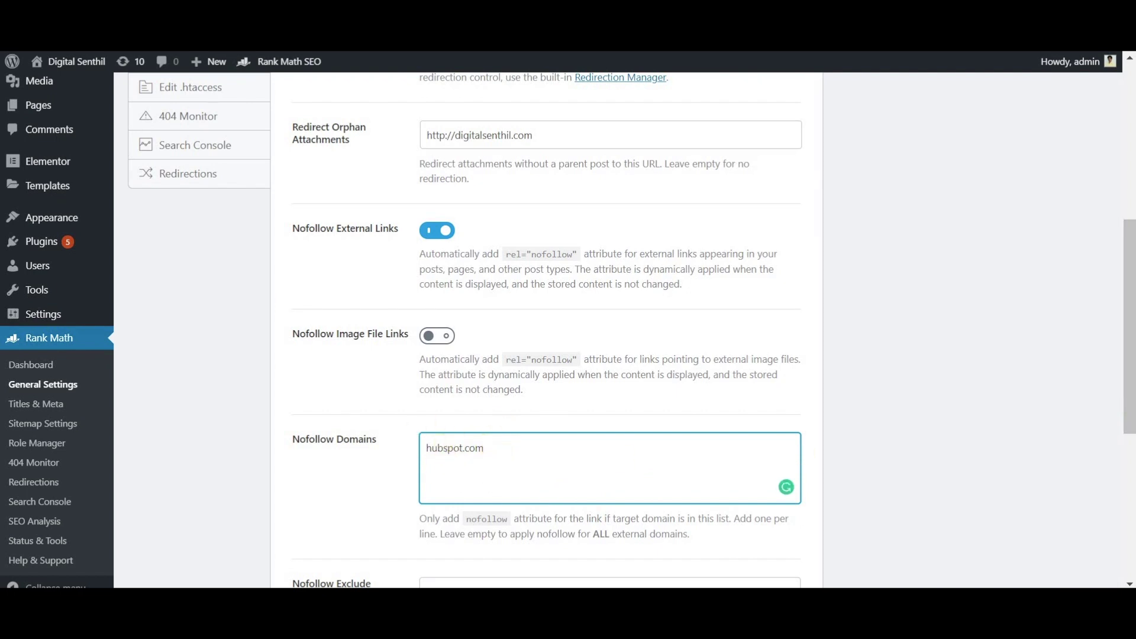
left_click_drag(1129, 332, 1129, 400)
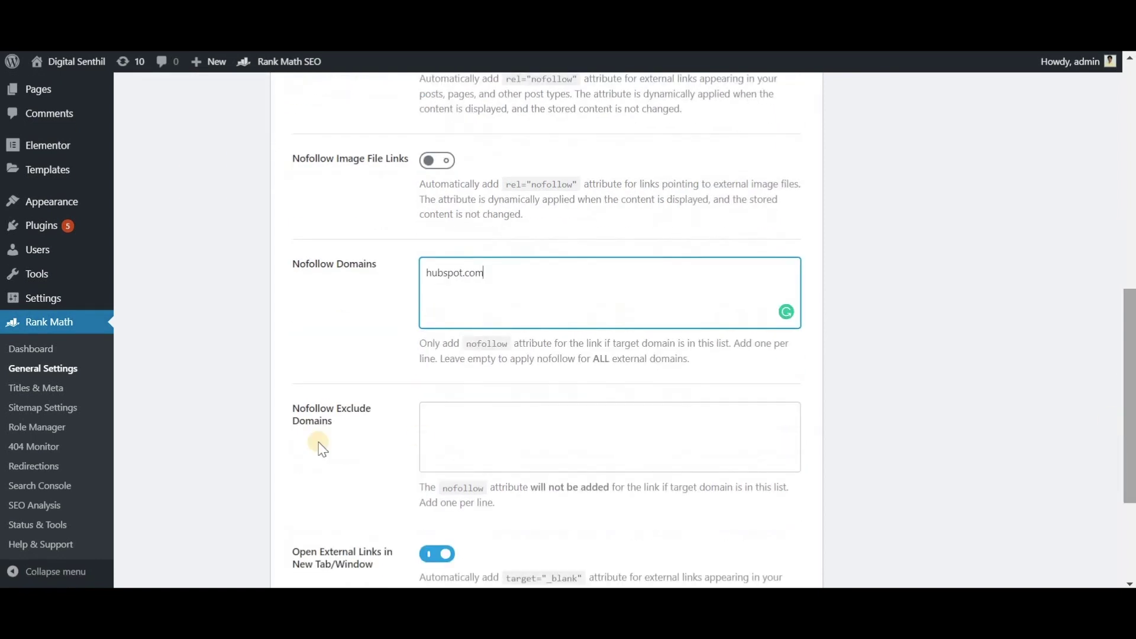
left_click(460, 426)
type("searchengi")
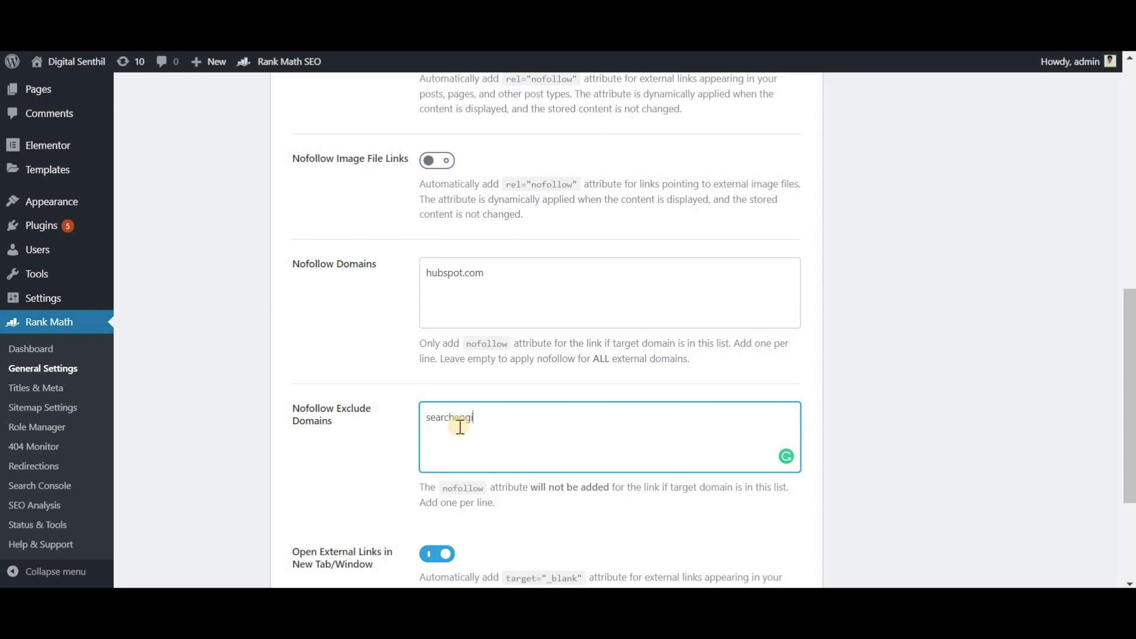
type("neland")
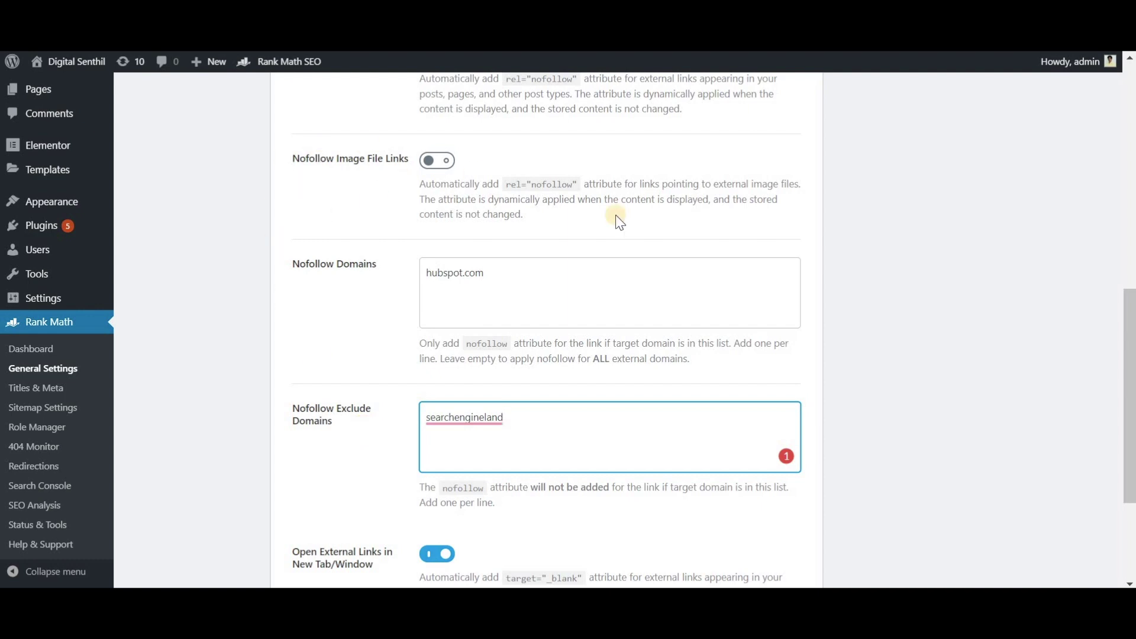
Enable Nofollow Image File Links and save the Links settings
left_click(445, 161)
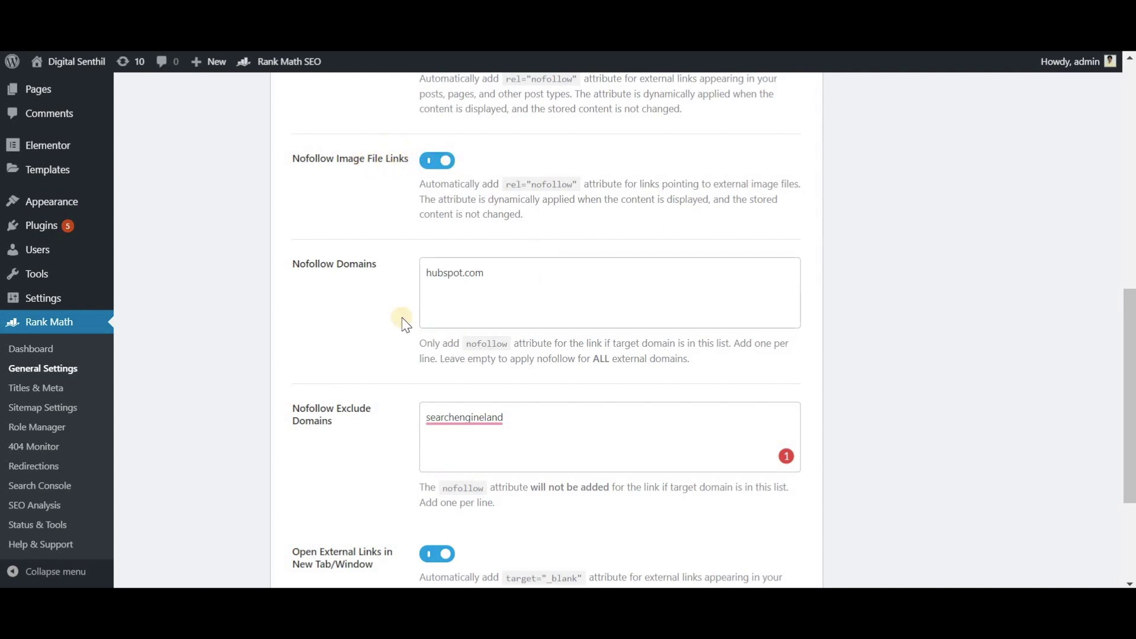
left_click(552, 298)
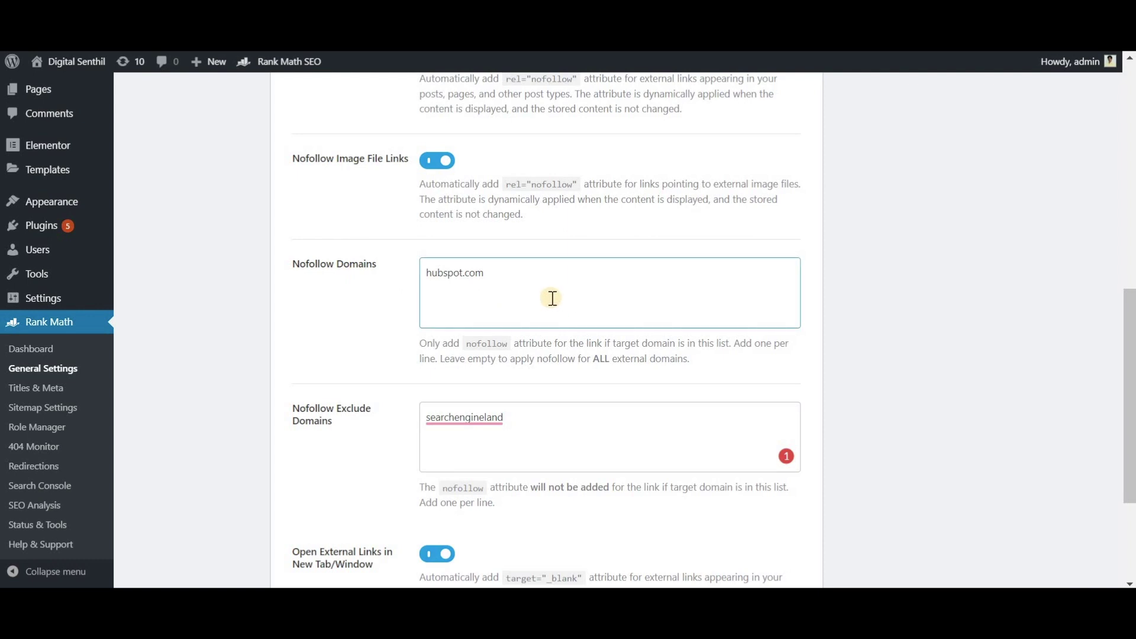
left_click(1010, 375)
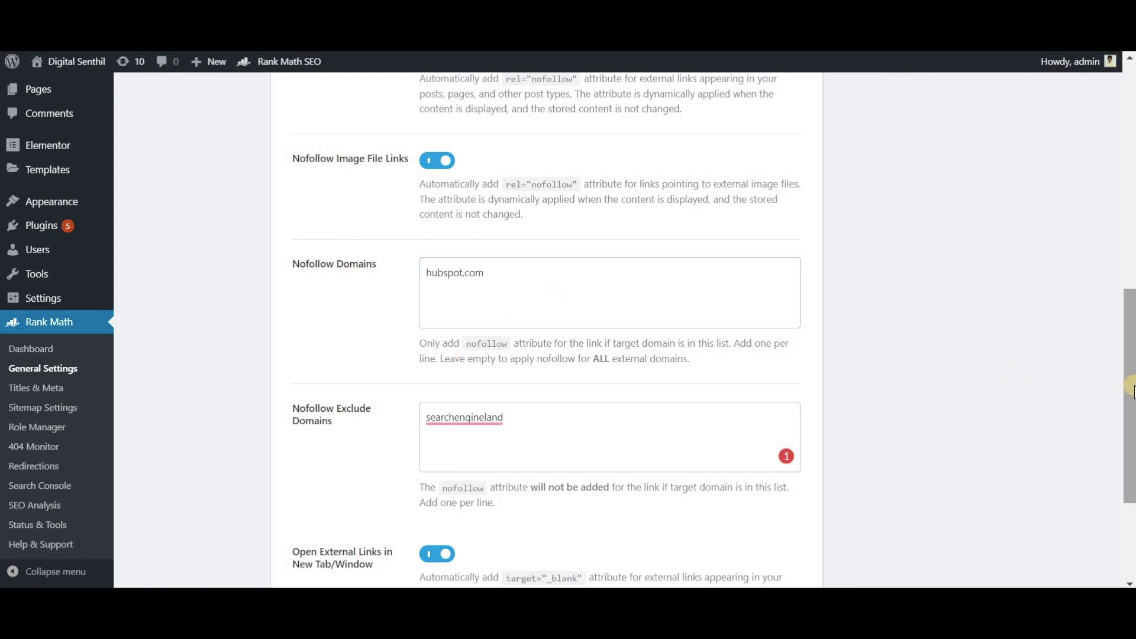
left_click_drag(1131, 391, 1129, 457)
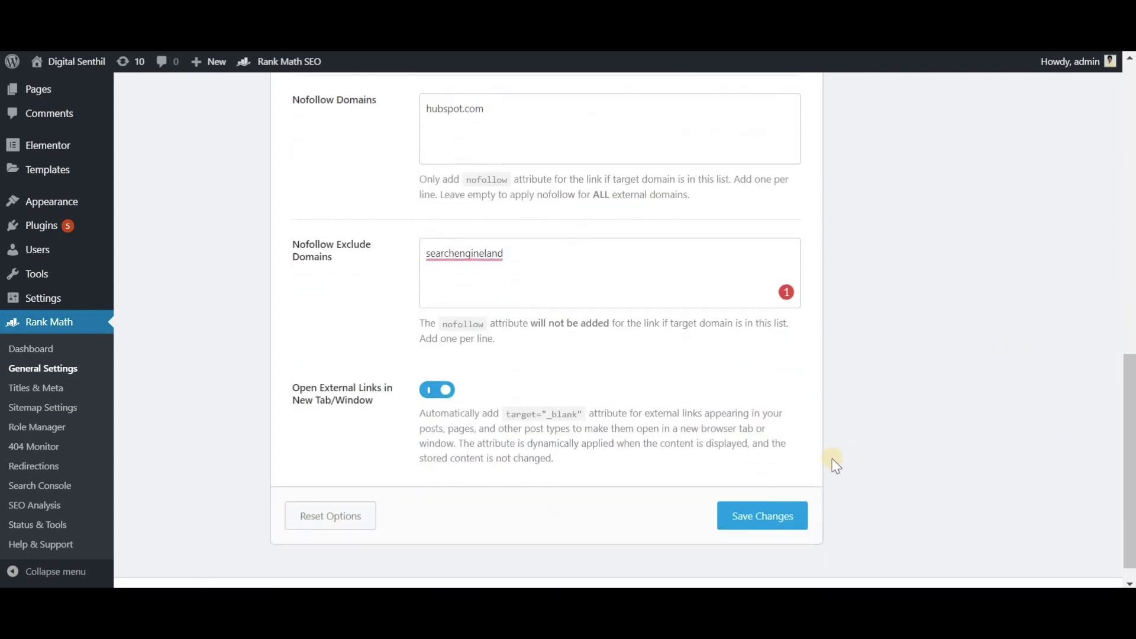
left_click(785, 519)
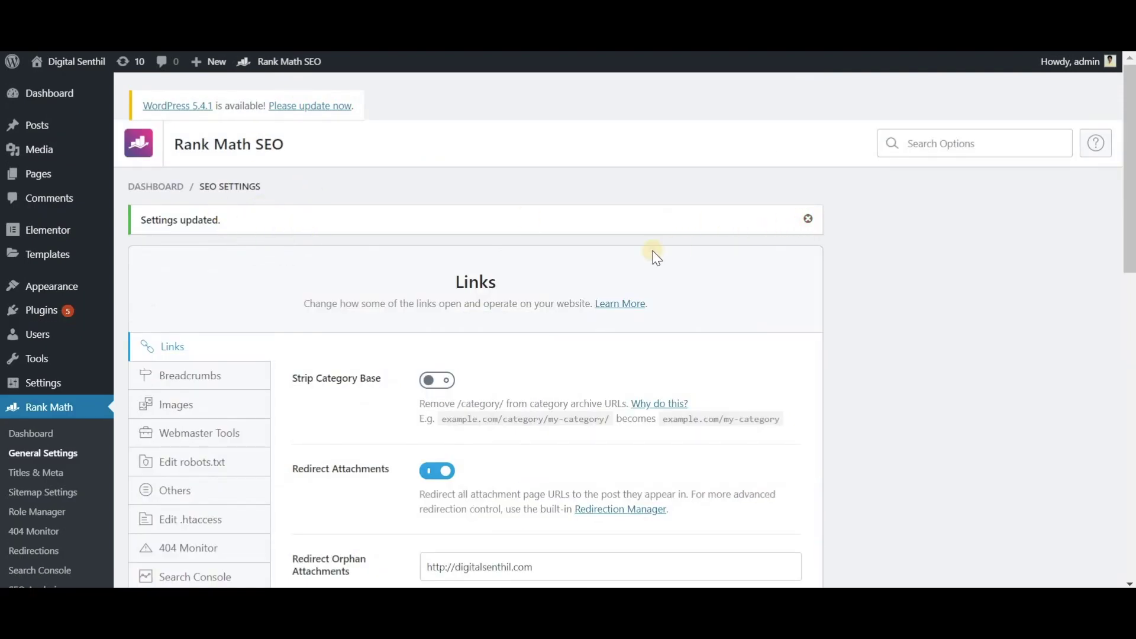
Open the Breadcrumbs settings and review the breadcrumbs function, theme code and separator character options
left_click(235, 382)
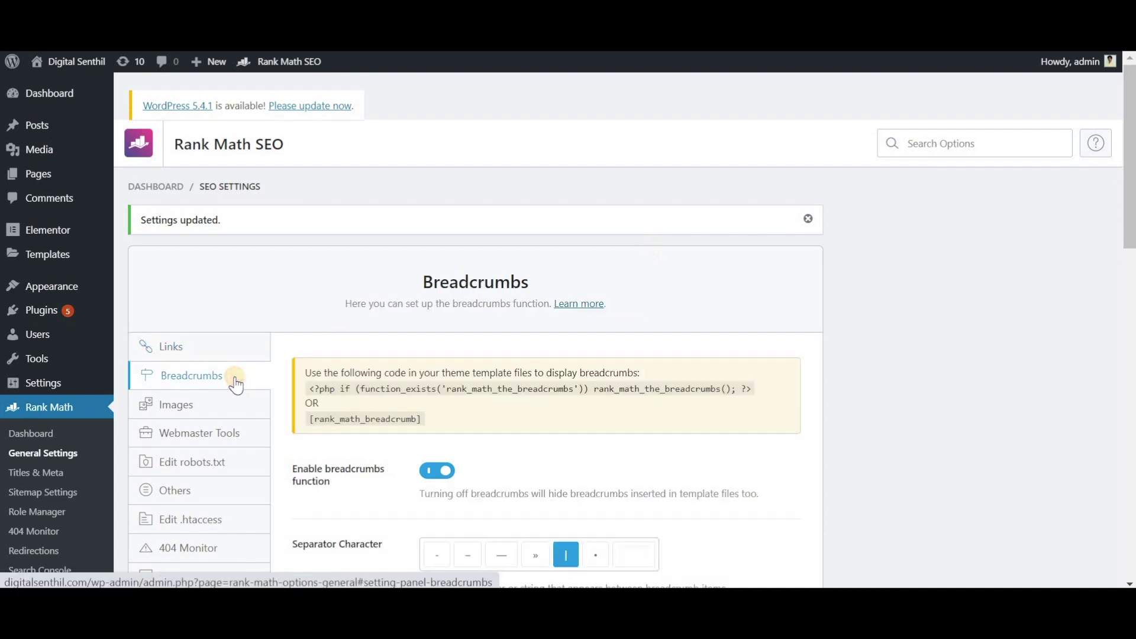
left_click(431, 474)
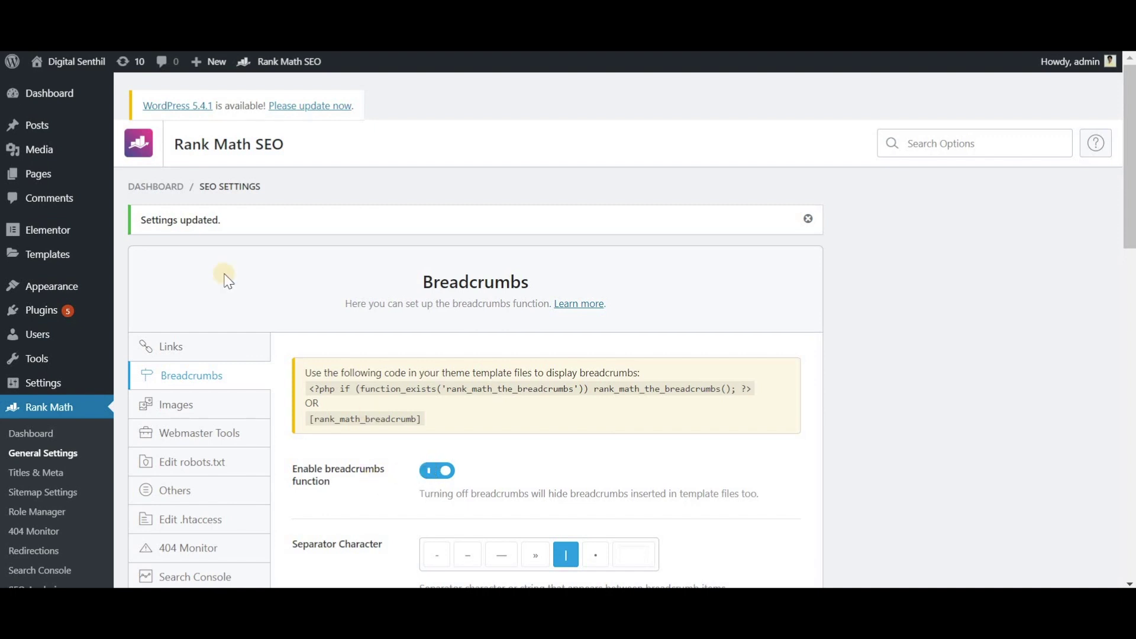
left_click_drag(1128, 216, 1130, 265)
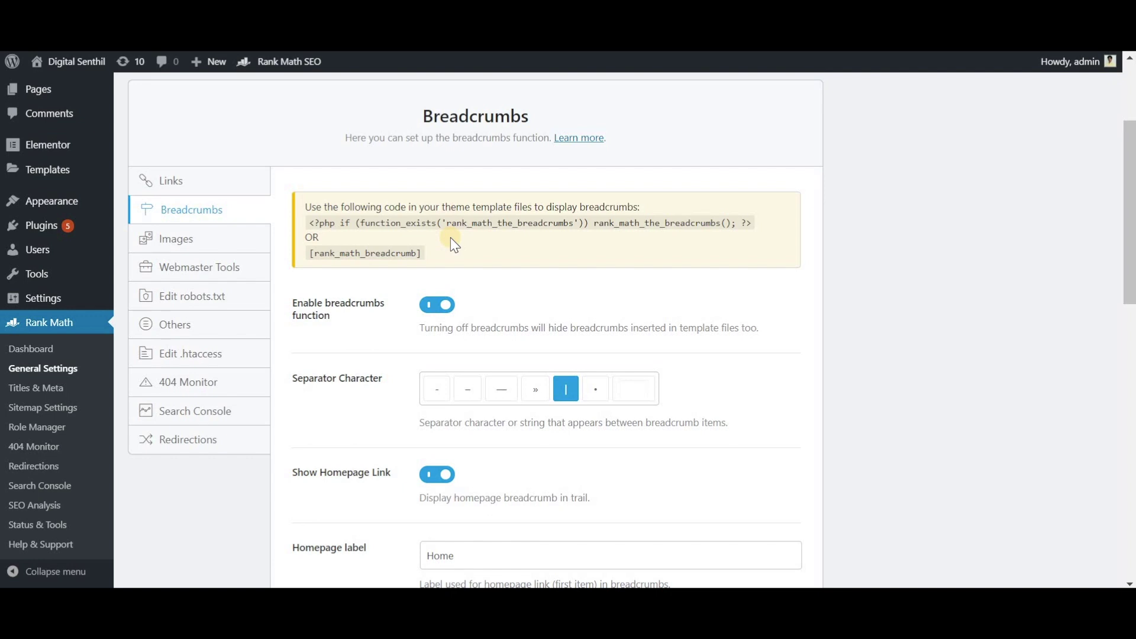
Open the Images settings and enable adding missing ALT attributes
left_click(207, 244)
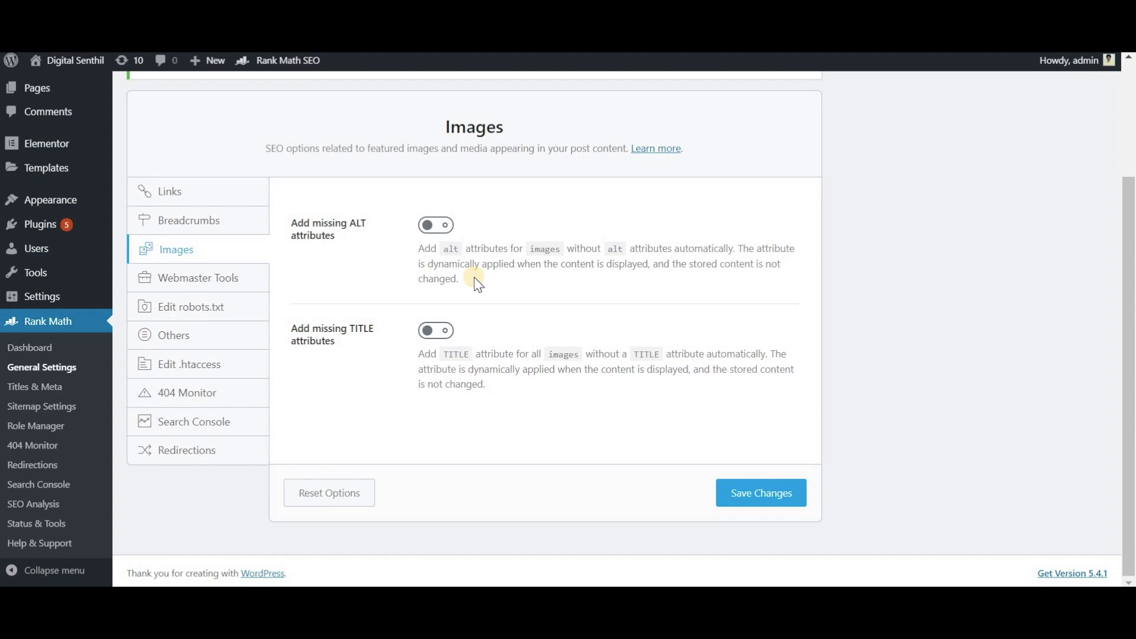
left_click(444, 224)
left_click(536, 313)
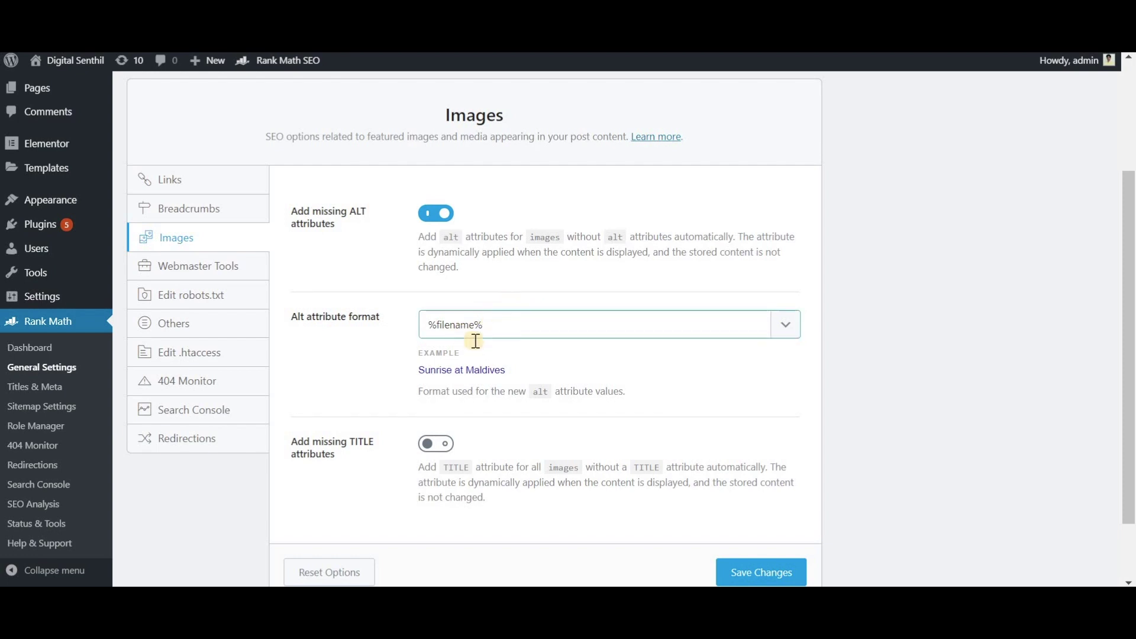
Set the Alt attribute format to the Post Title variable %title% in place of the file name variable
left_click(464, 324)
left_click(775, 338)
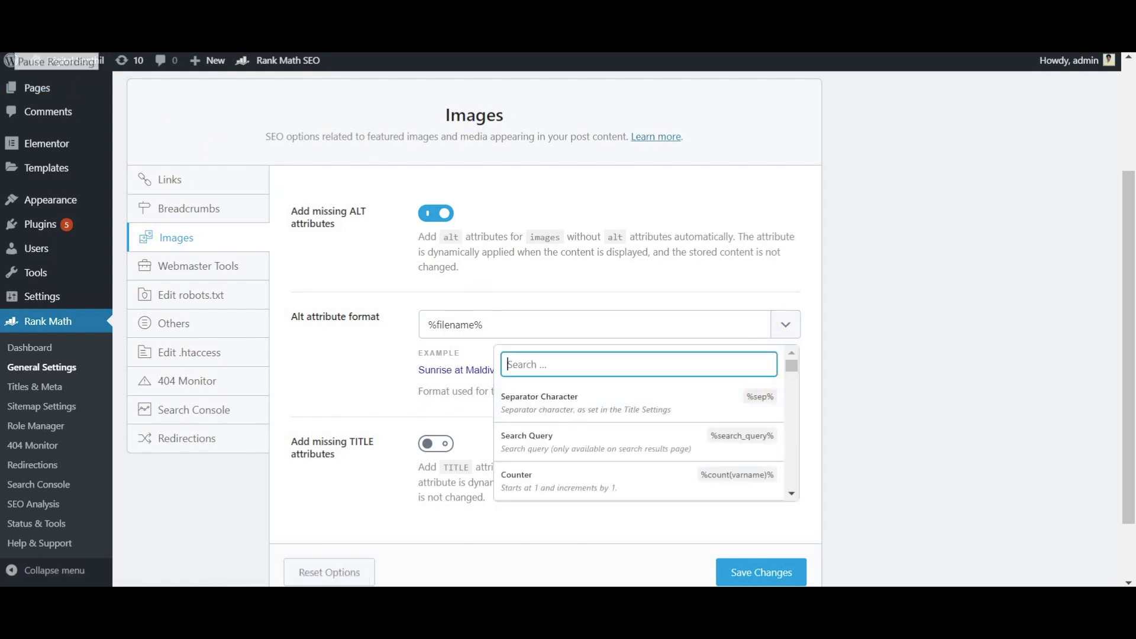
scroll(685, 390, "down", 3)
left_click_drag(792, 387, 793, 408)
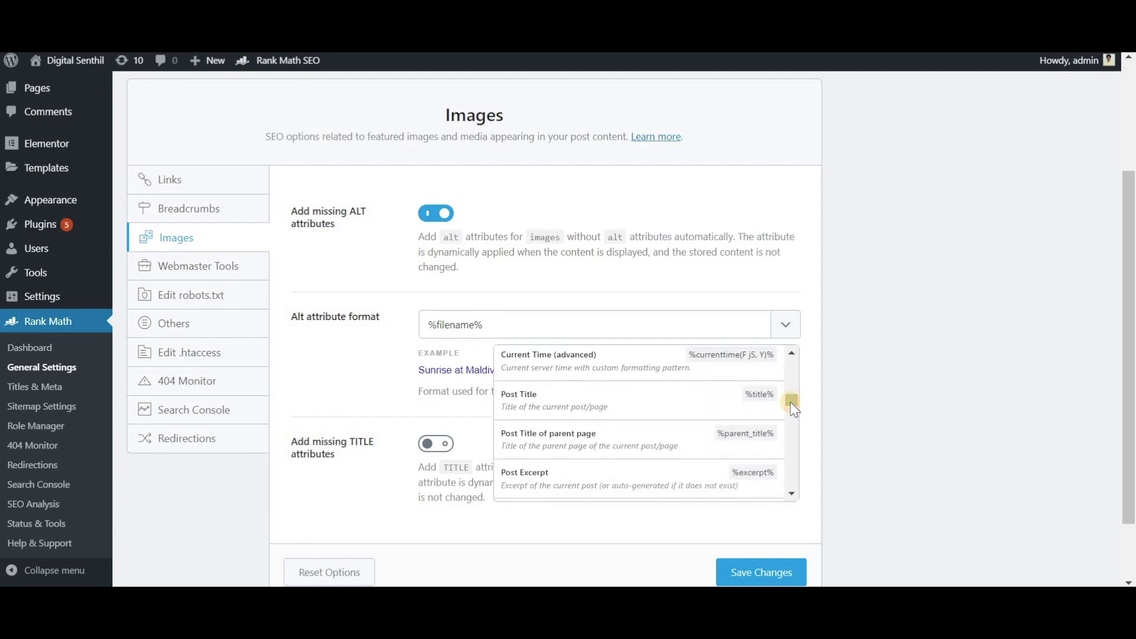
left_click(542, 395)
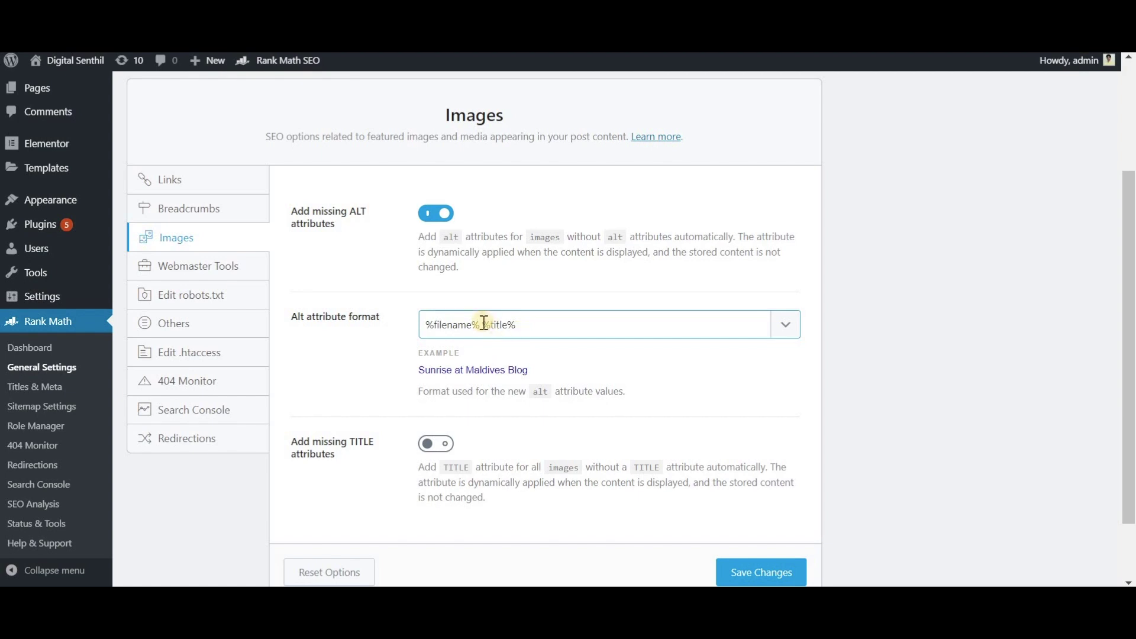
left_click_drag(482, 325, 415, 324)
key("BackSpace")
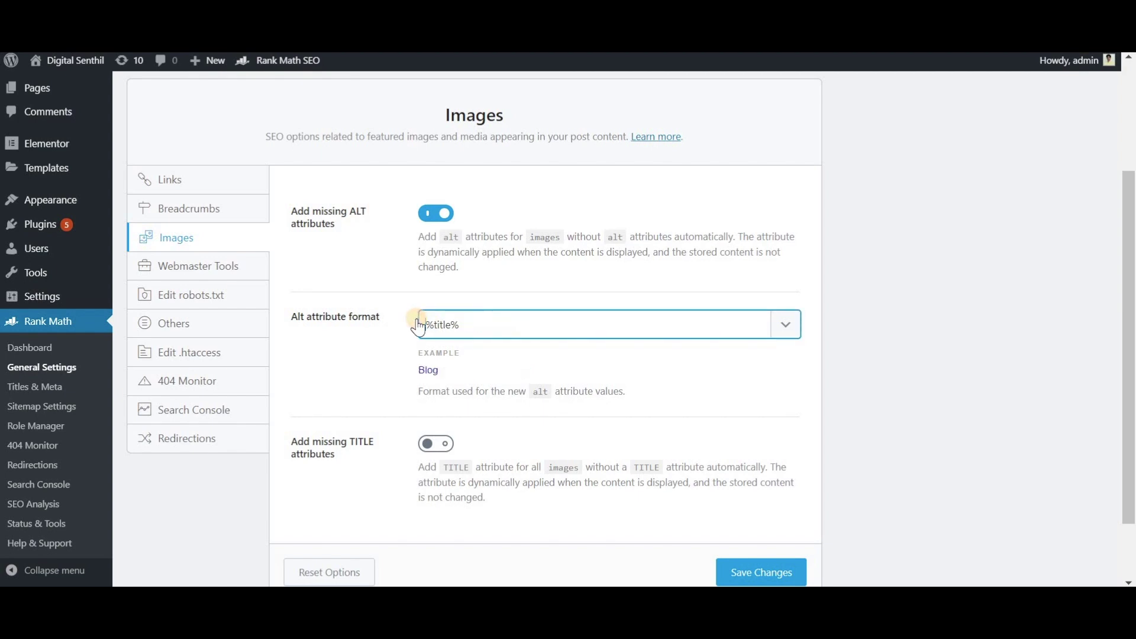
left_click(786, 325)
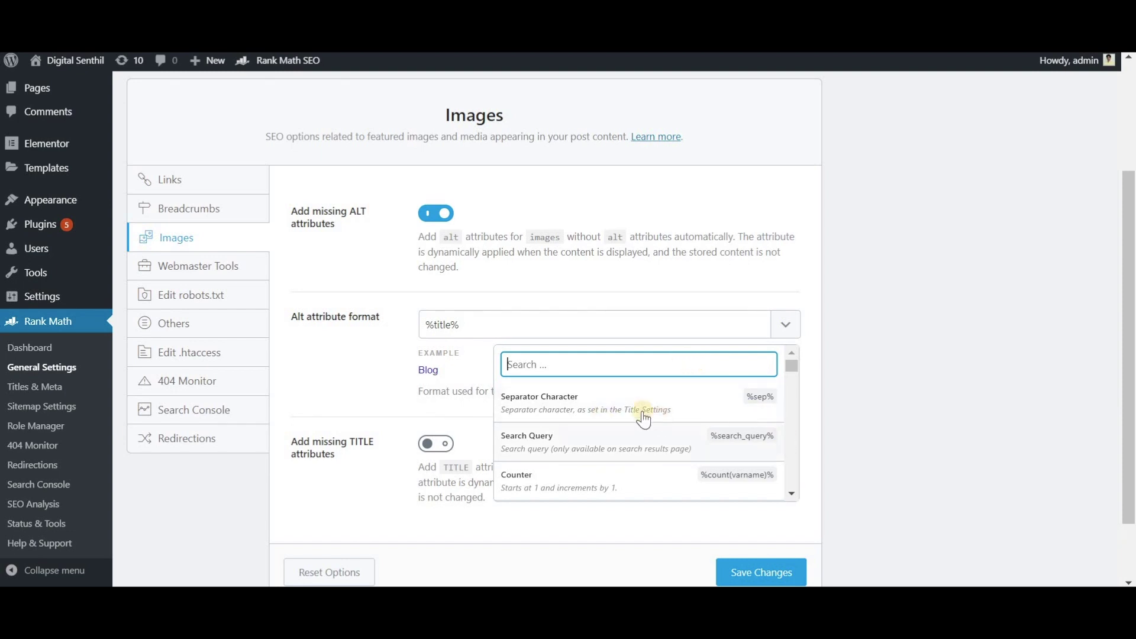
left_click(359, 364)
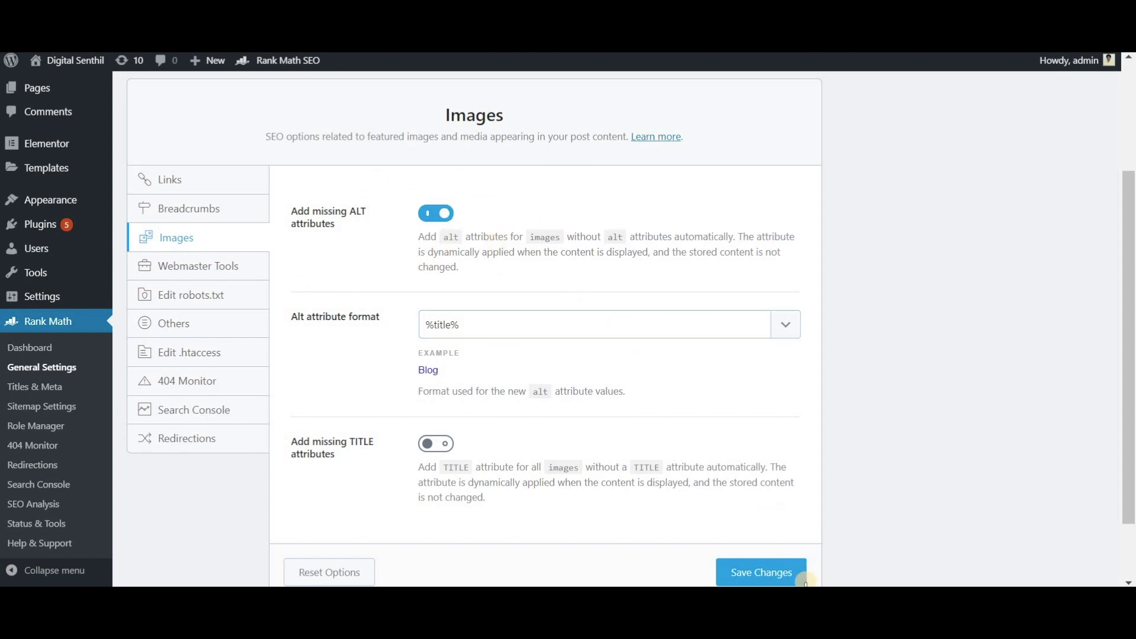
Save the Images settings and open the Webmaster Tools settings to review the Google Search Console verification field
left_click(783, 573)
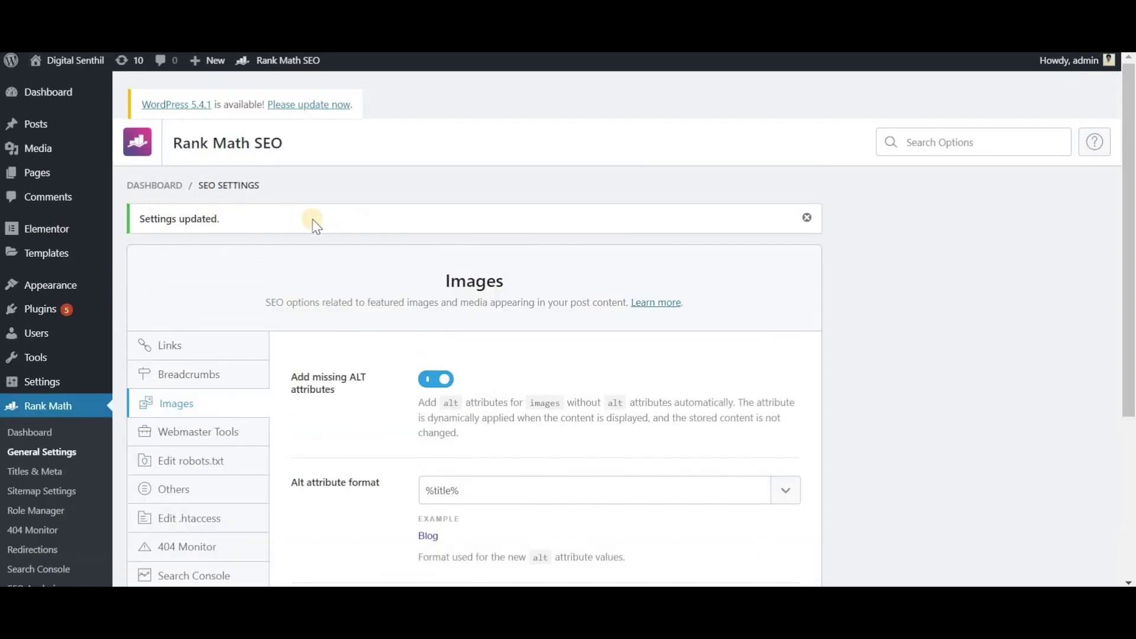
left_click(224, 438)
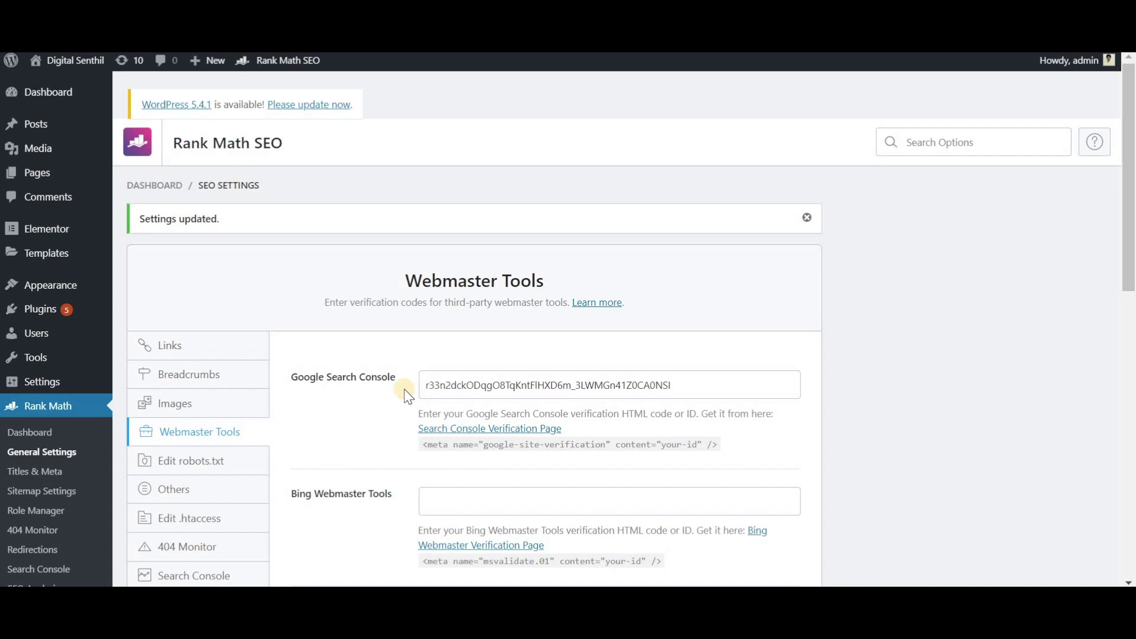
left_click_drag(1128, 279, 424, 354)
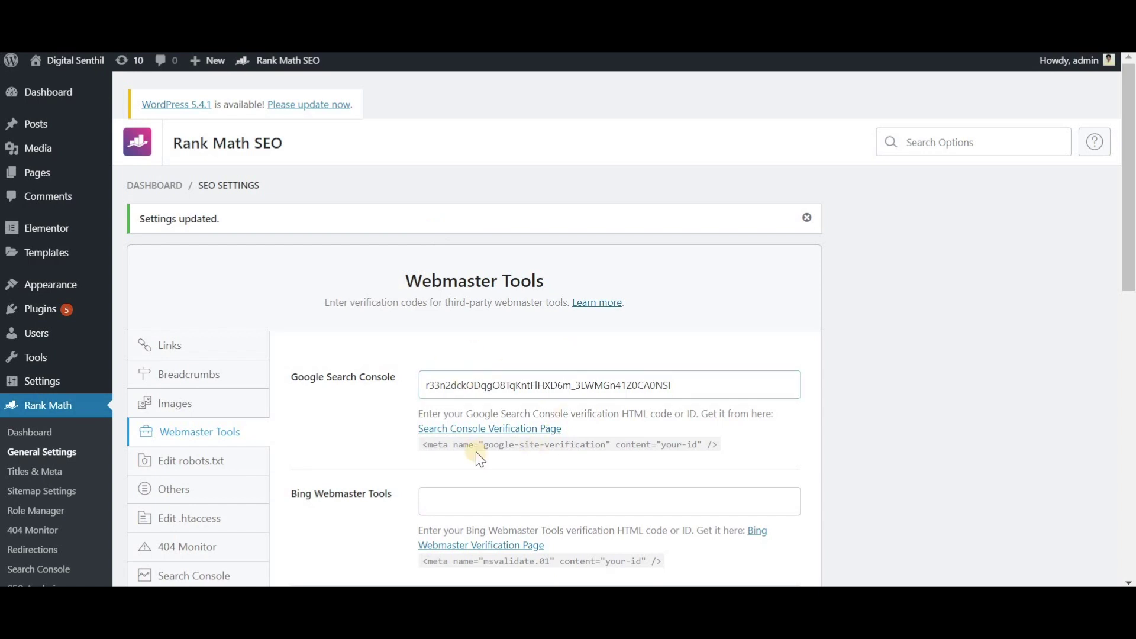
scroll(1130, 285, "down", 1)
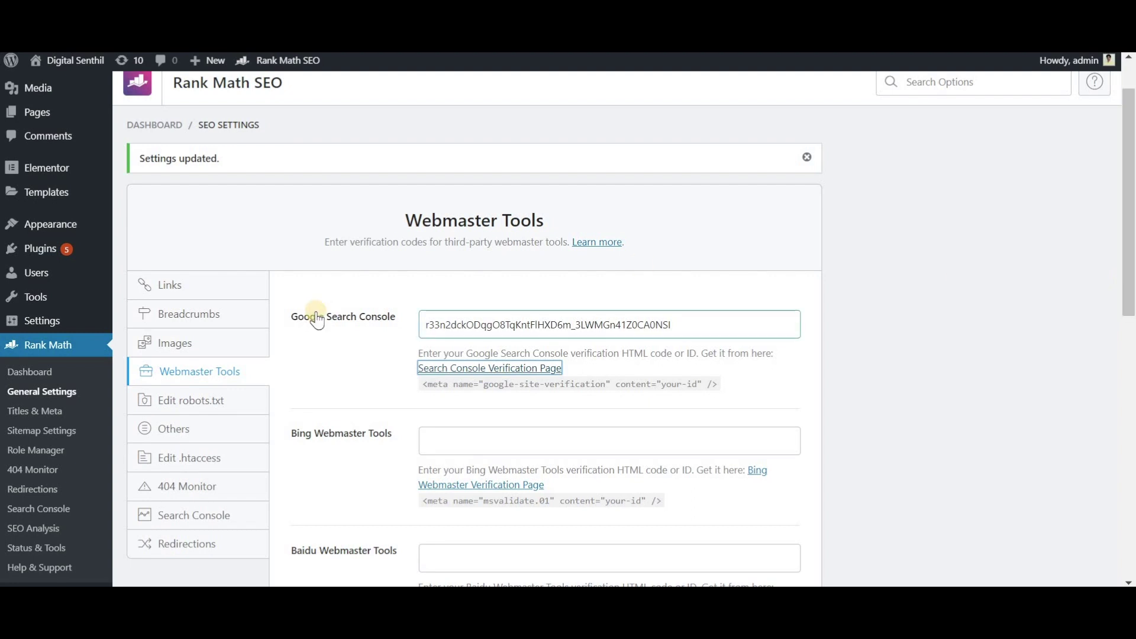
Review the robots.txt contents, then open the 404 Monitor settings and examine the mode and log limit
left_click(220, 406)
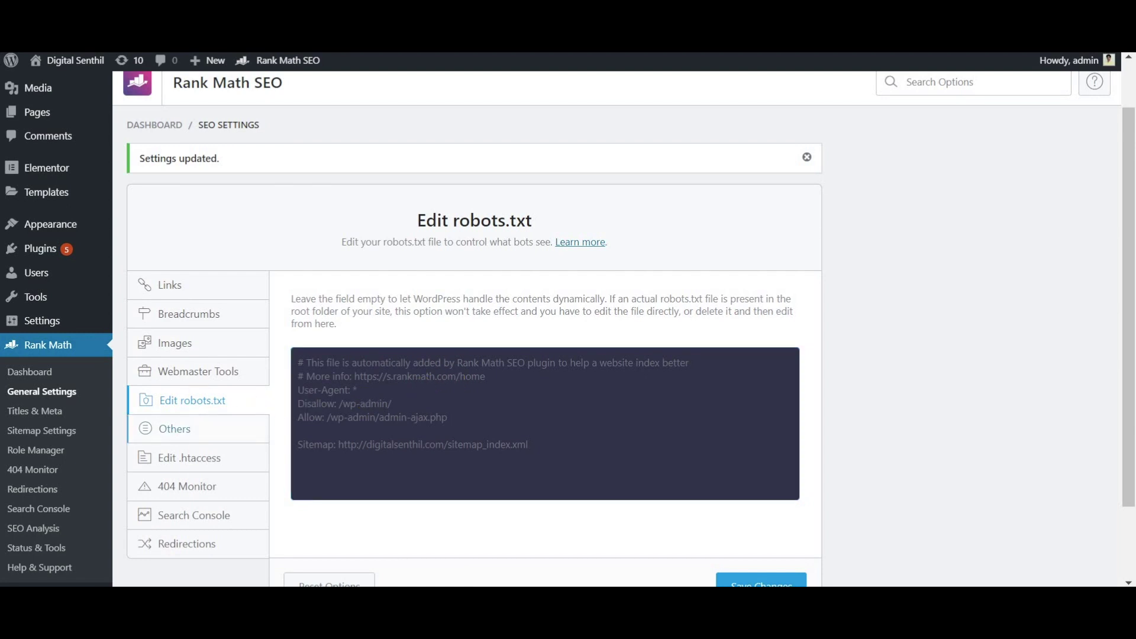
scroll(223, 299, "down", 2)
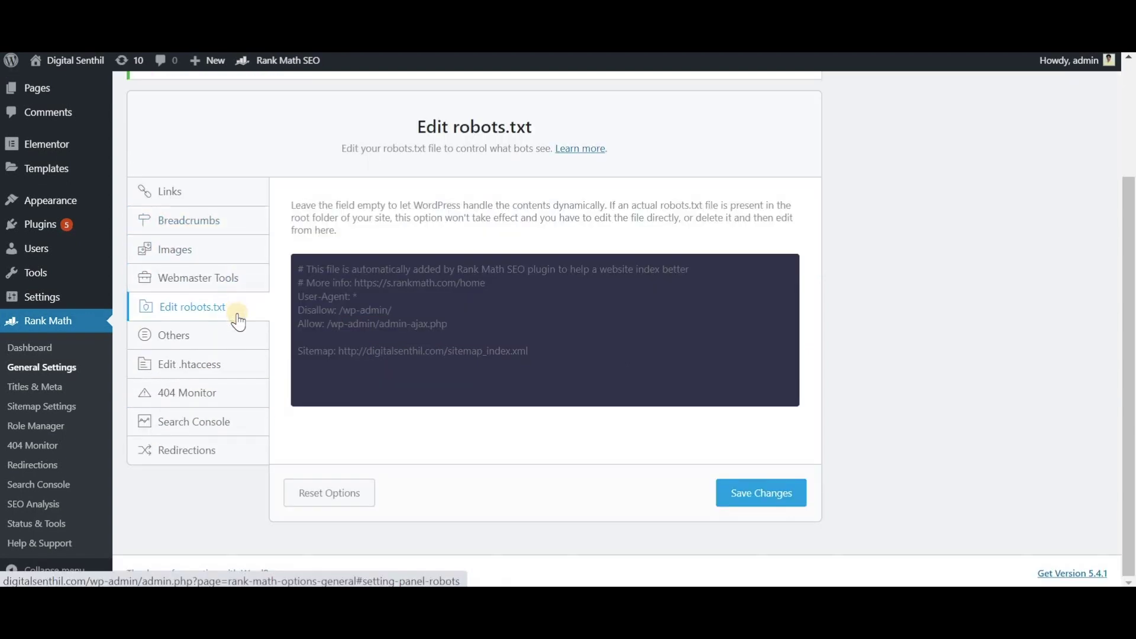
left_click(217, 393)
left_click(443, 337)
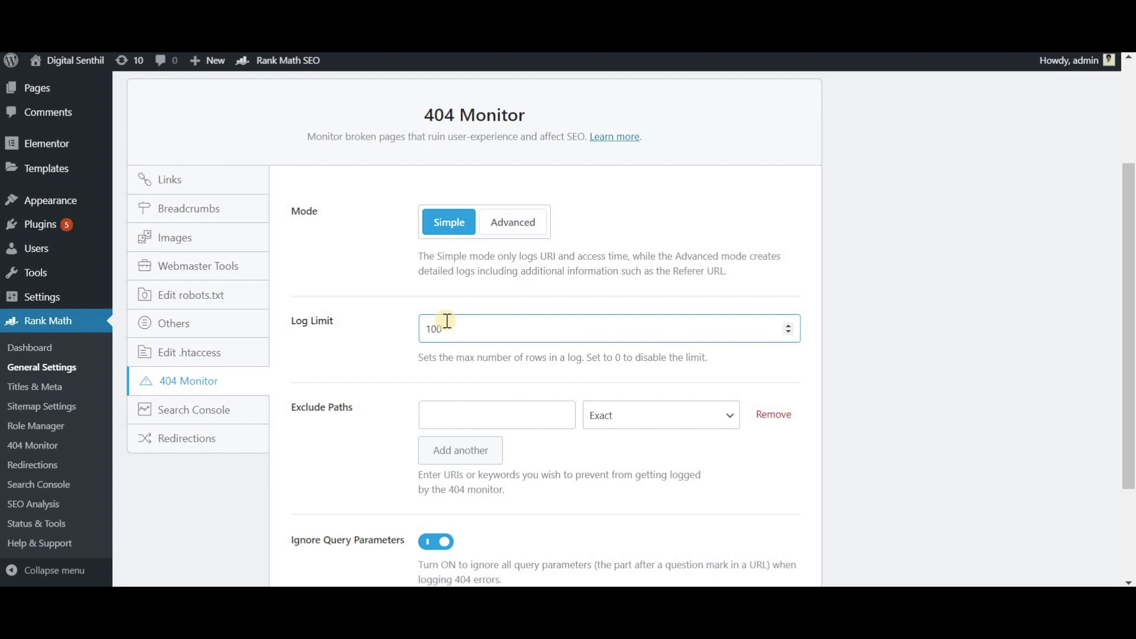
left_click(407, 295)
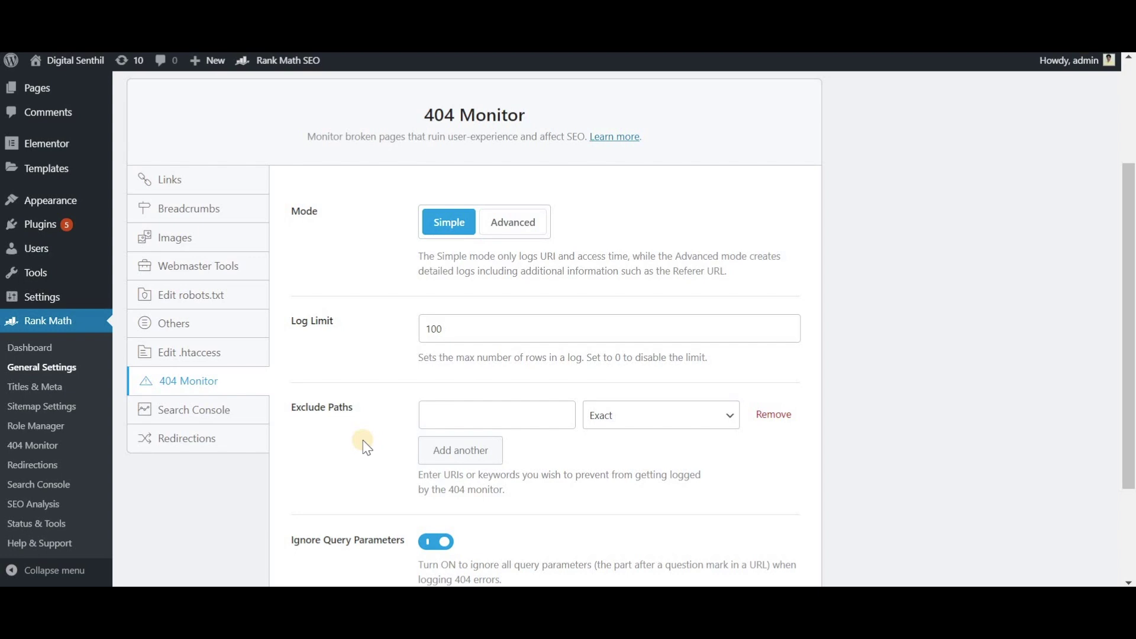
Examine the 404 Monitor's Exclude Paths field and its match type choices, keeping the match type at Exact
left_click(459, 422)
left_click(485, 416)
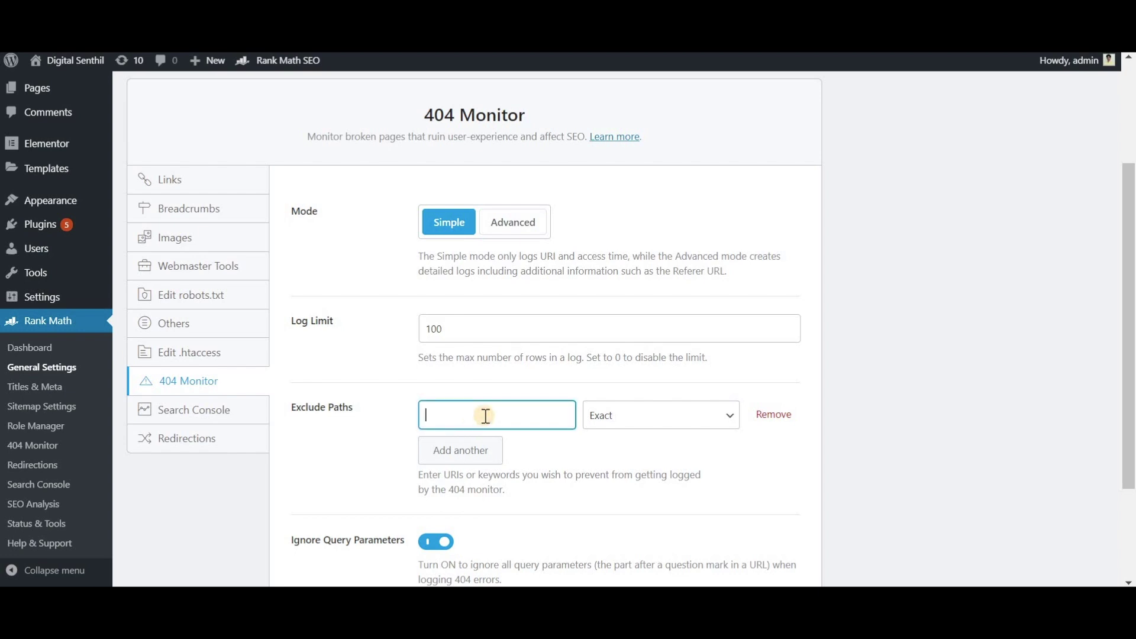
left_click(697, 419)
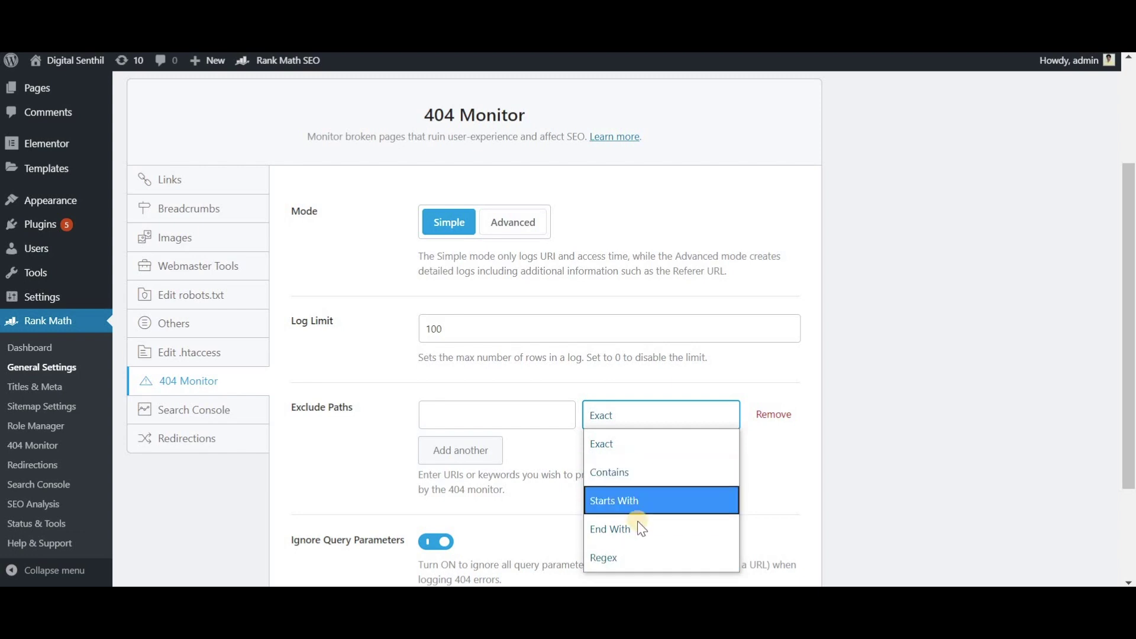
left_click(616, 443)
left_click(530, 412)
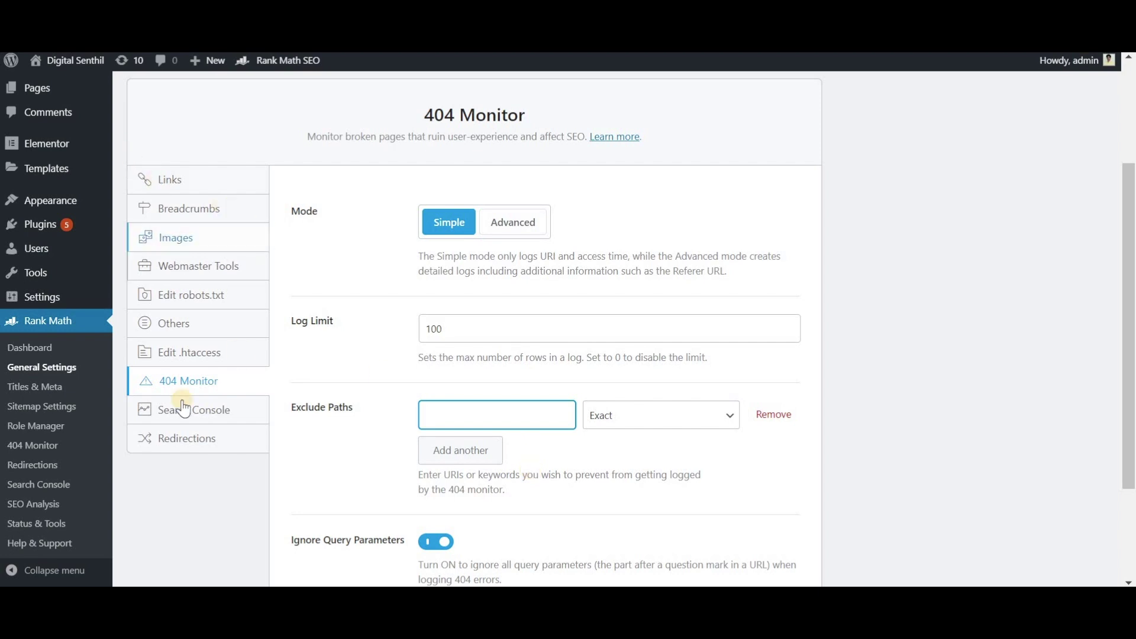
View the Search Console authorization settings and open the Redirections settings
left_click(219, 417)
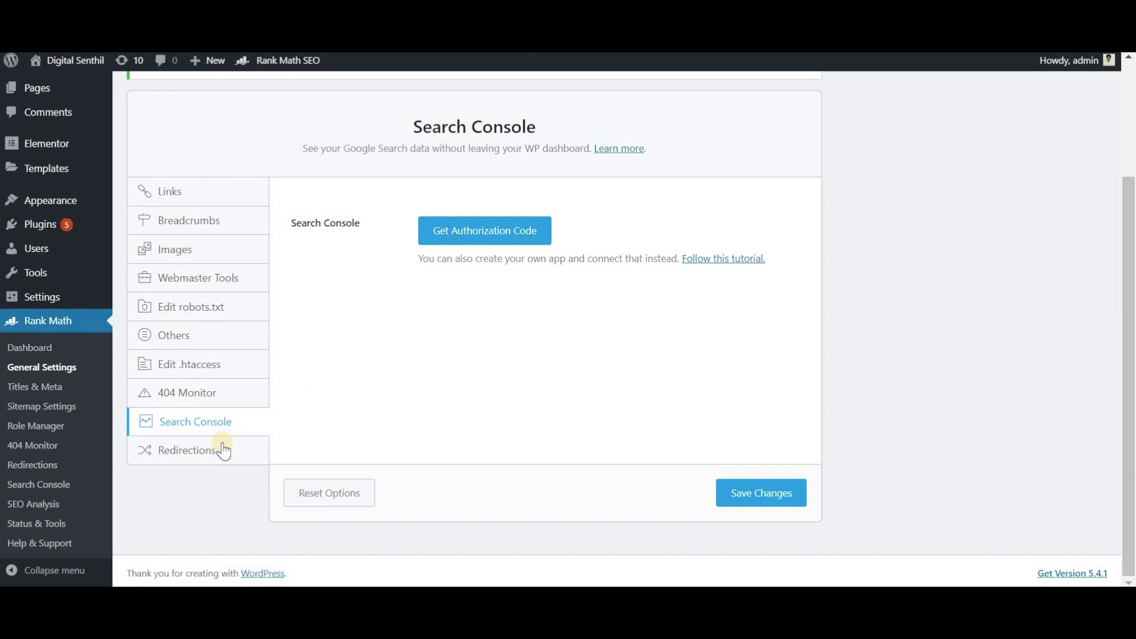
left_click(204, 452)
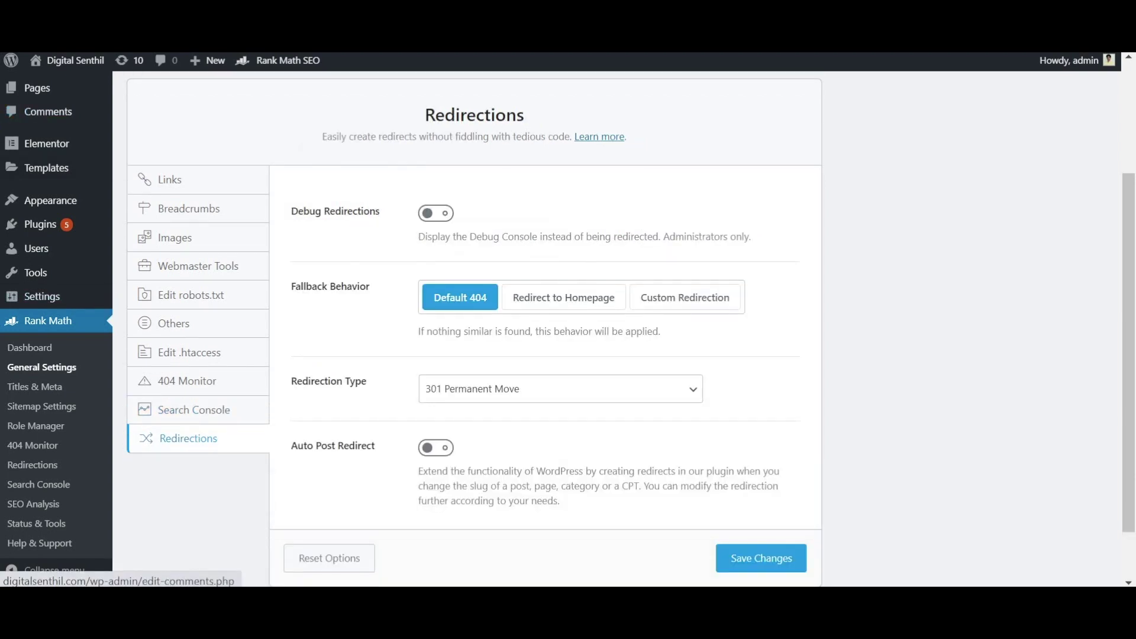
scroll(507, 320, "up", 1)
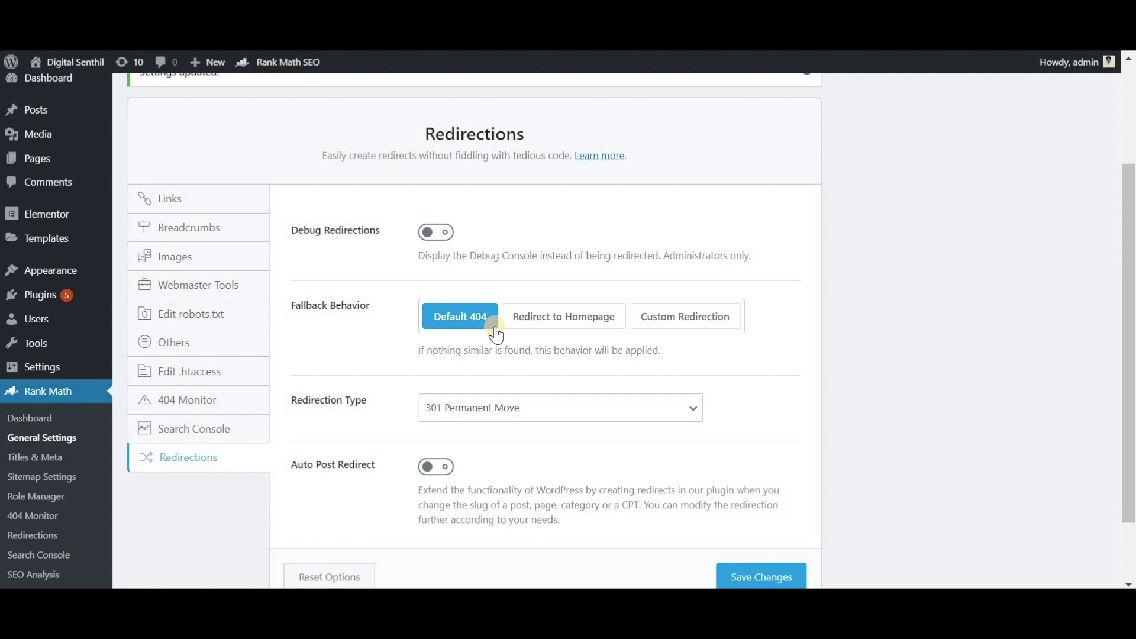
Set the redirections Fallback Behavior to Redirect to Homepage and keep the Redirection Type at 301 Permanent Move
left_click(549, 320)
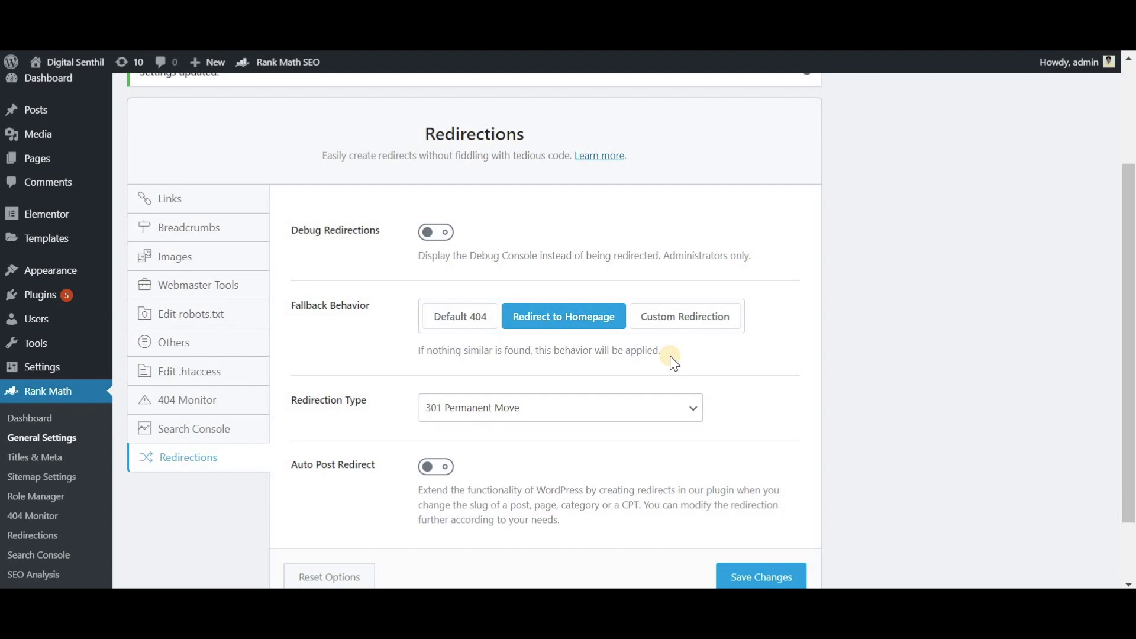
left_click(690, 325)
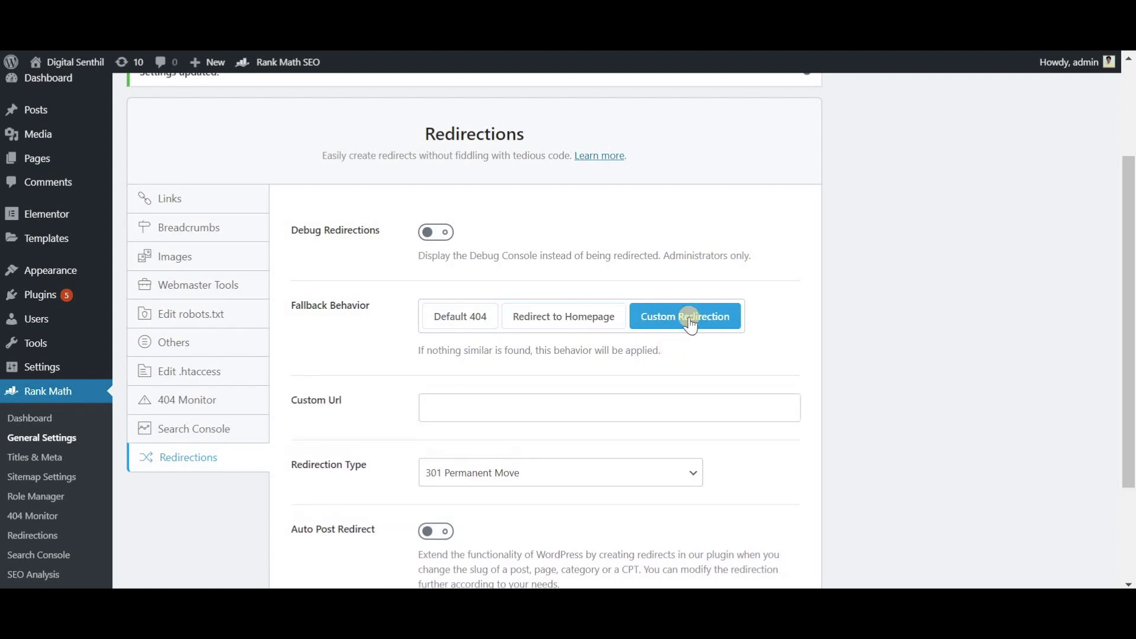
left_click(647, 410)
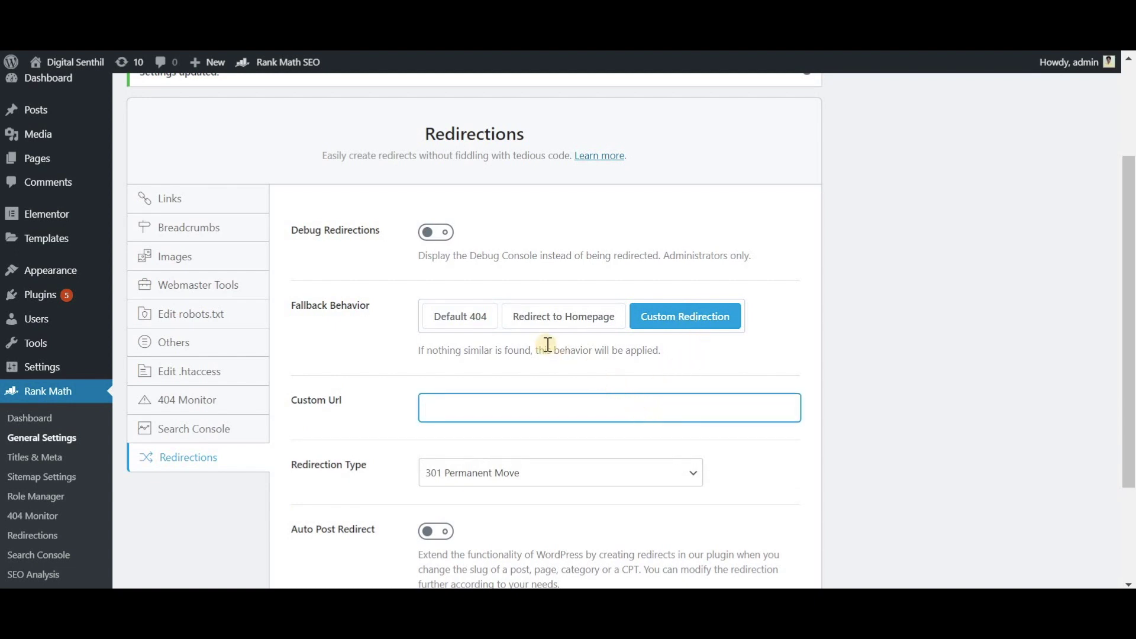
left_click(545, 317)
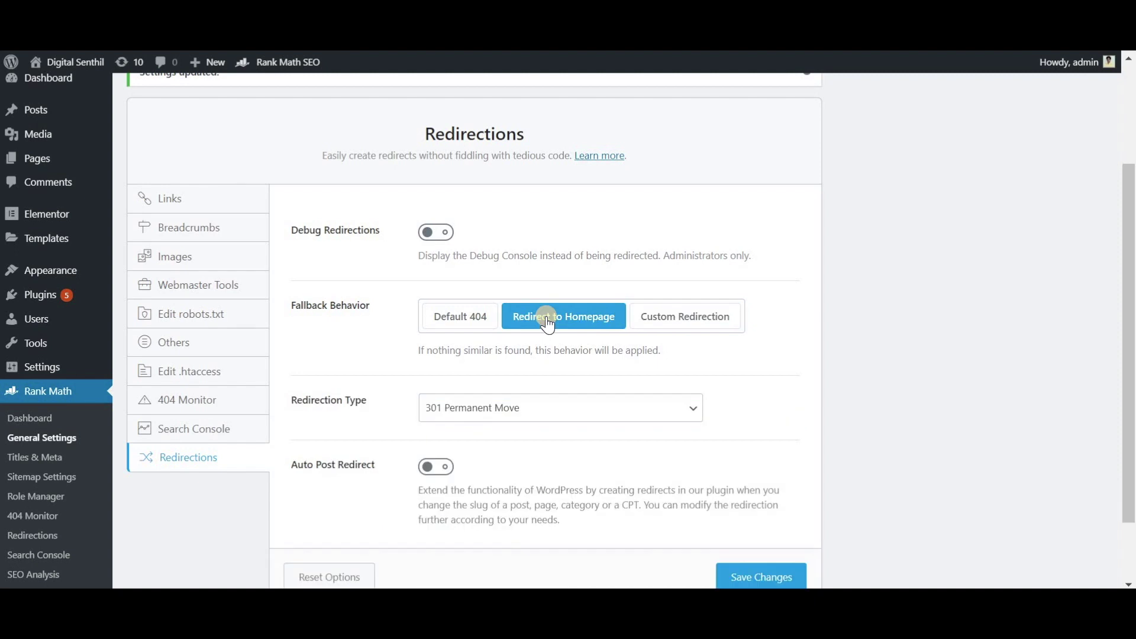
left_click(568, 415)
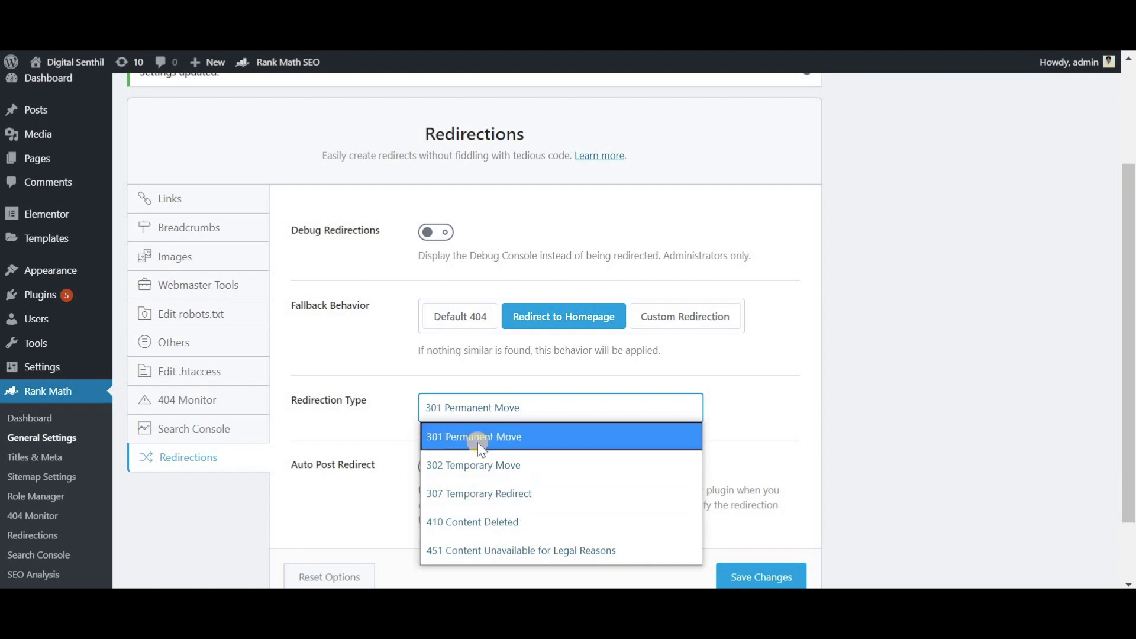
left_click(373, 384)
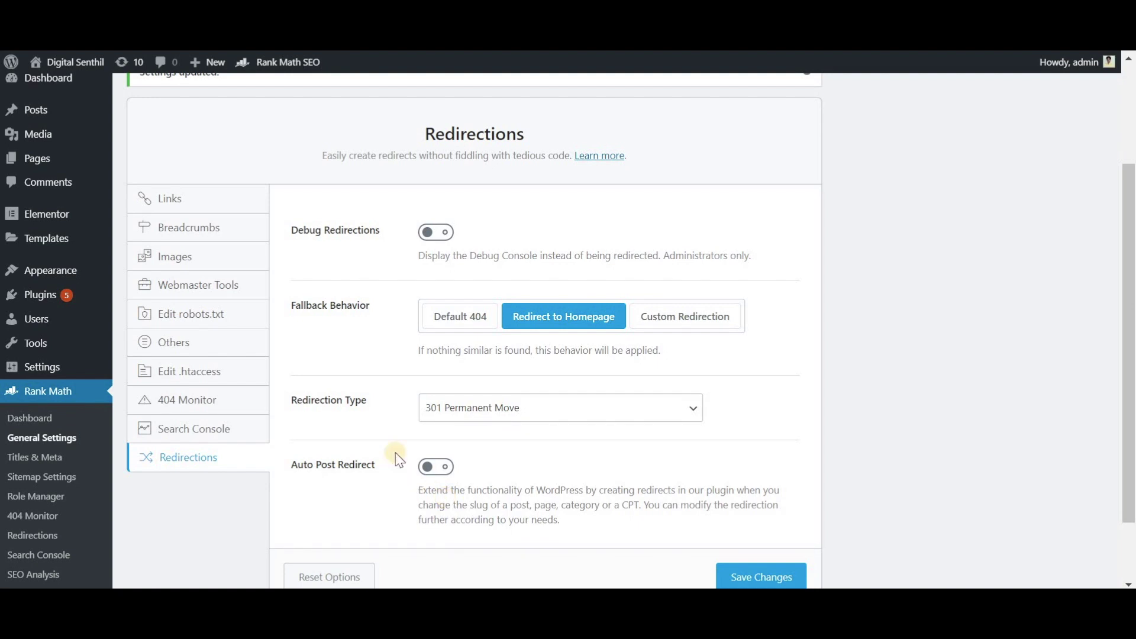
Enable Auto Post Redirect and save the Redirections settings
left_click(444, 468)
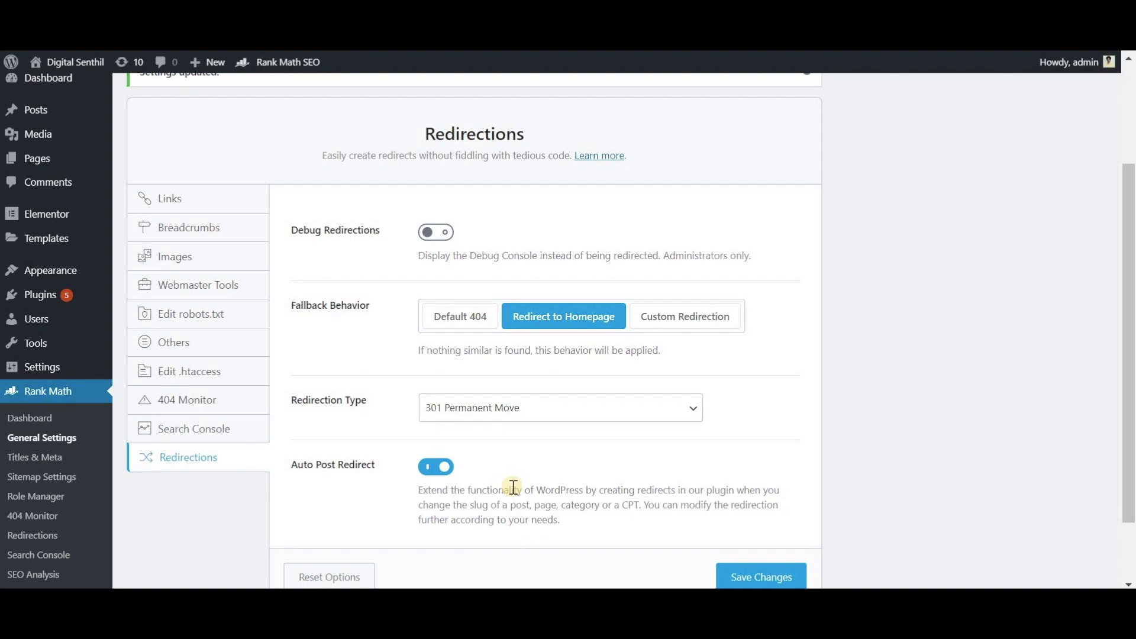
left_click_drag(1129, 460, 1130, 498)
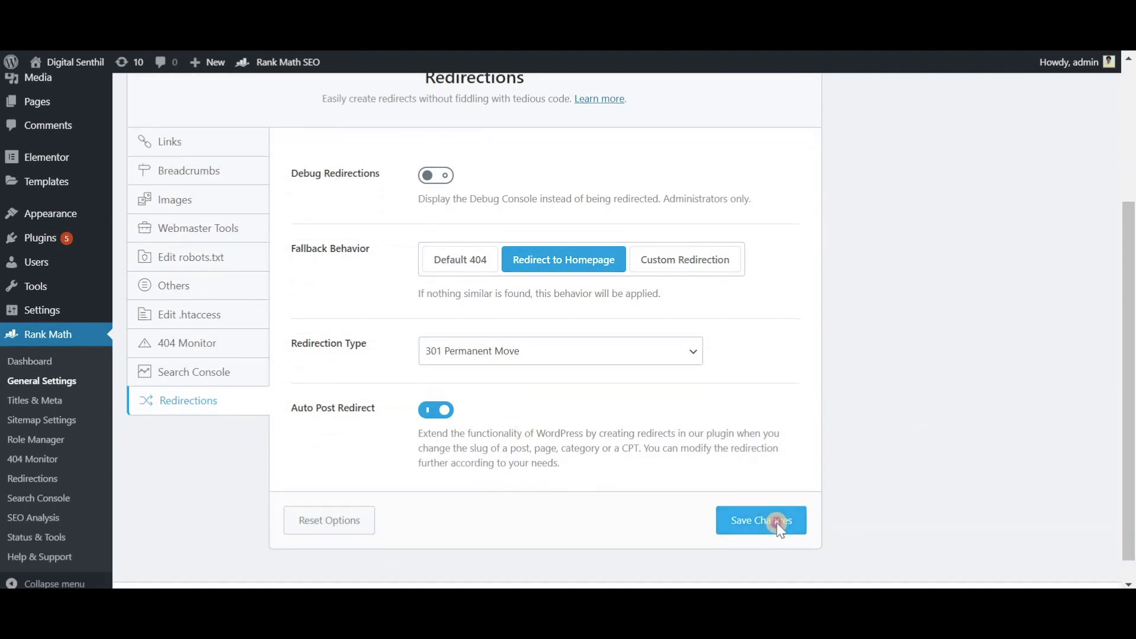
left_click(778, 528)
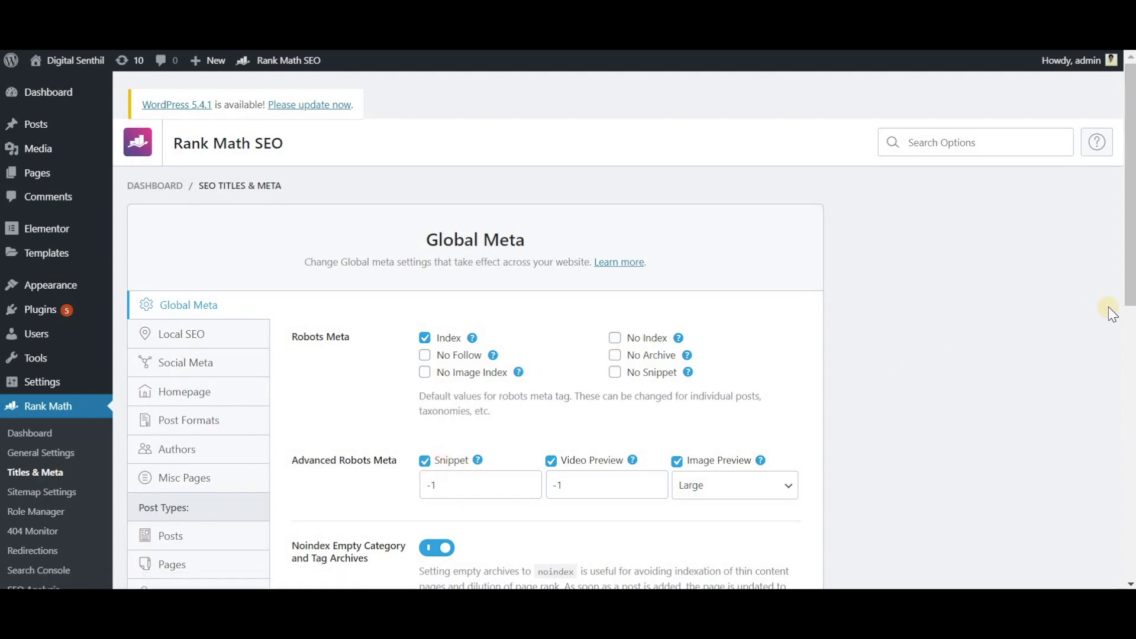
In the Global Meta settings of Titles & Meta, set the separator character to | and enable Capitalize Titles
left_click_drag(1129, 284, 1131, 455)
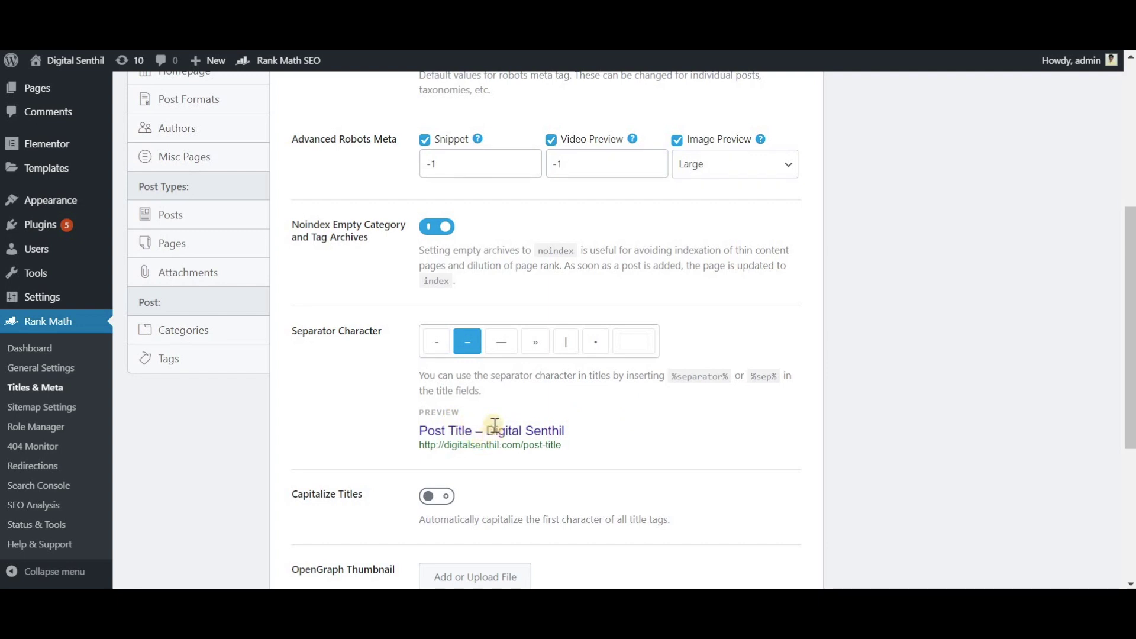
left_click(564, 349)
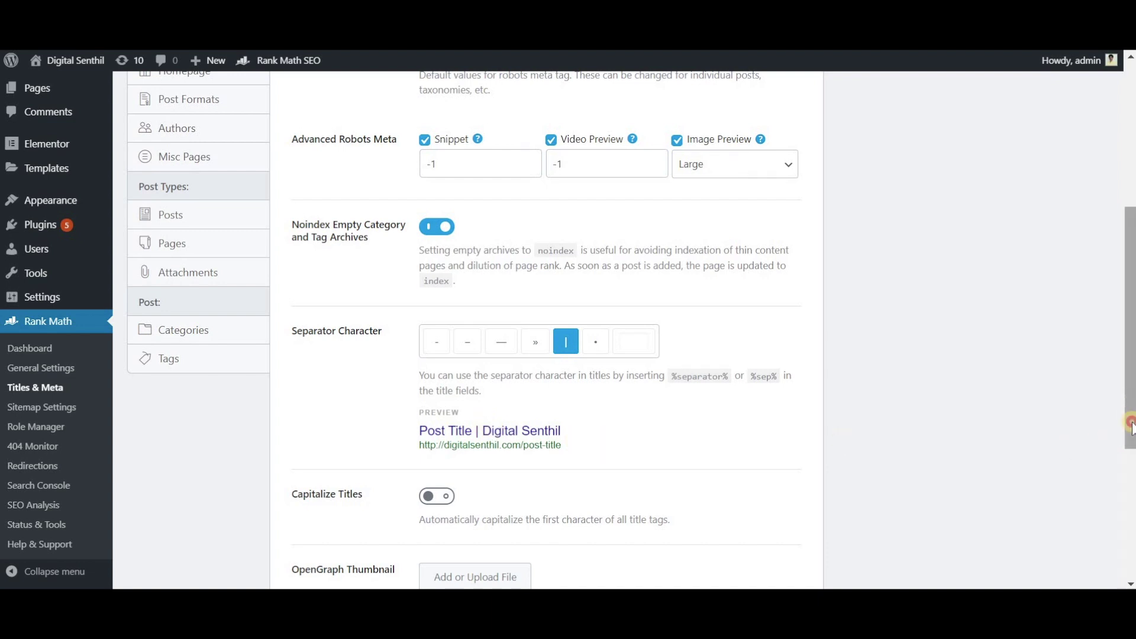
scroll(693, 385, "down", 5)
left_click(448, 241)
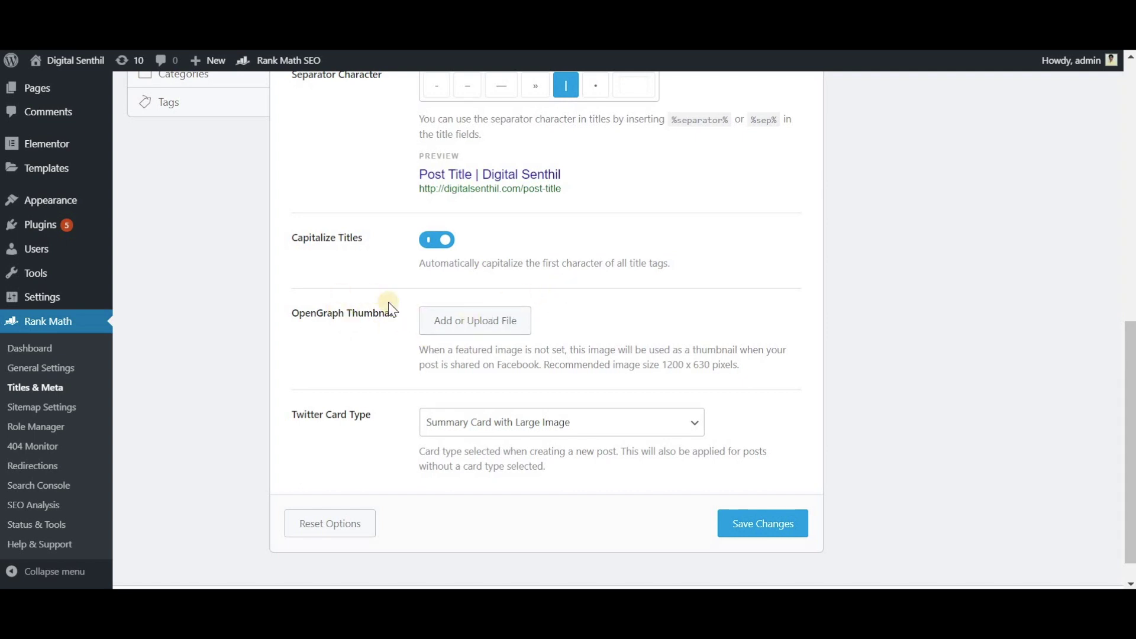
Examine the media library for the OpenGraph Thumbnail and the Twitter Card Type choices without changing either setting
left_click(479, 322)
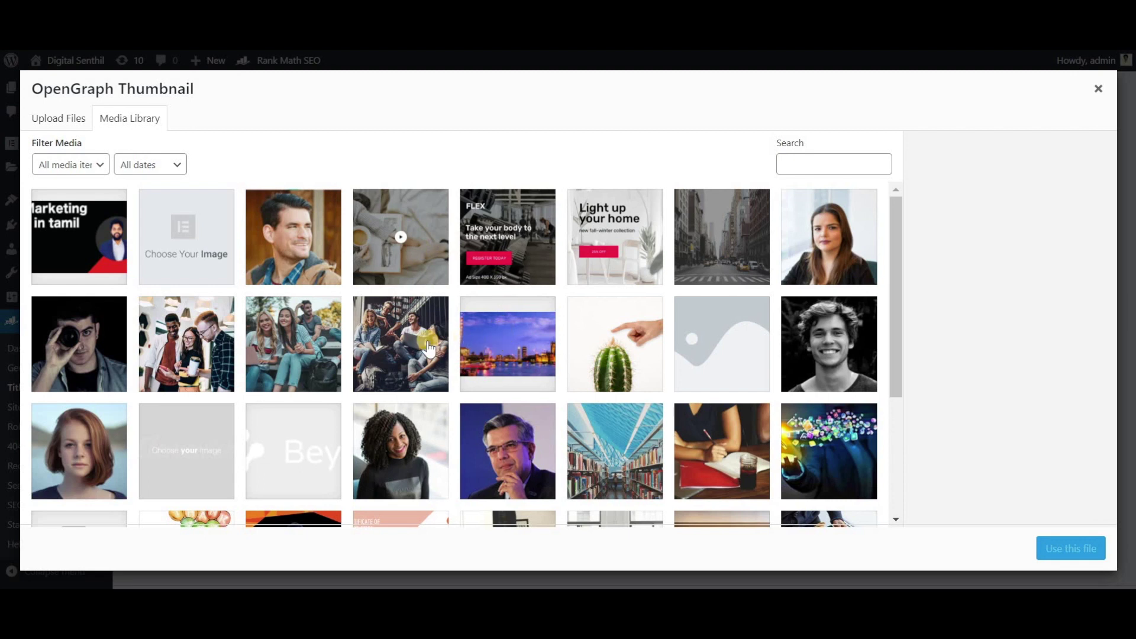
left_click_drag(1096, 90, 1000, 187)
key("Escape")
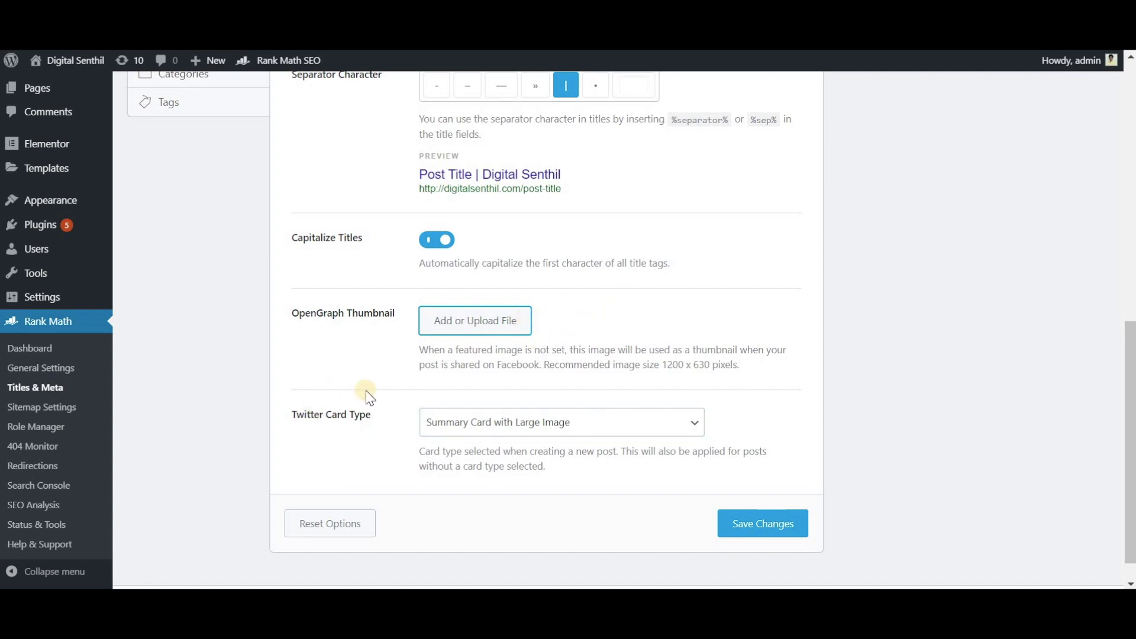
left_click(568, 432)
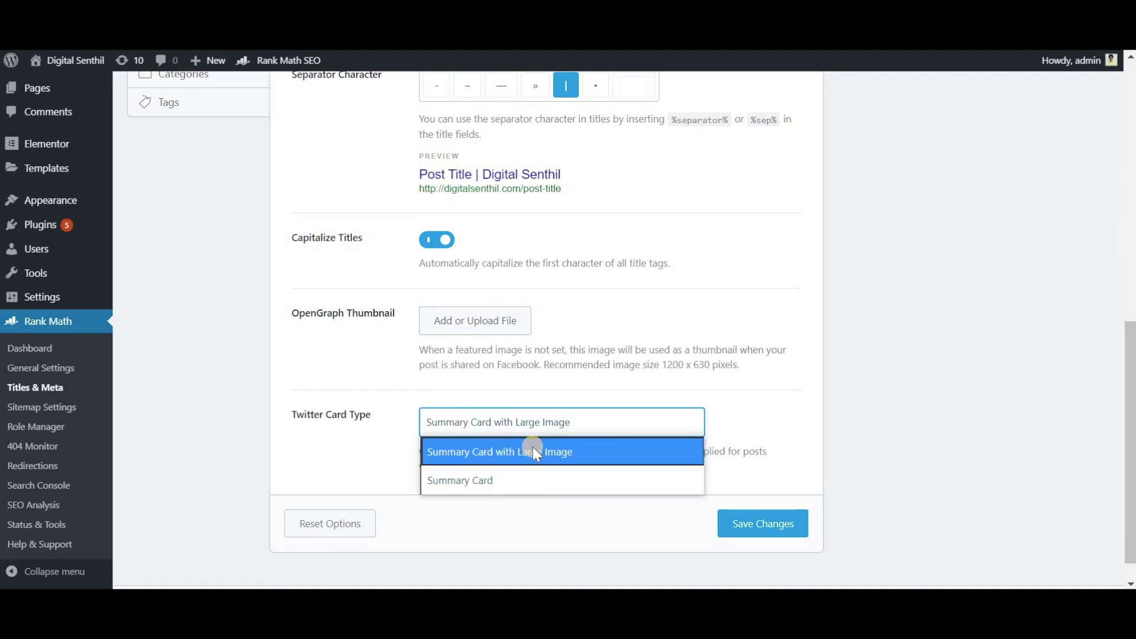
left_click(312, 466)
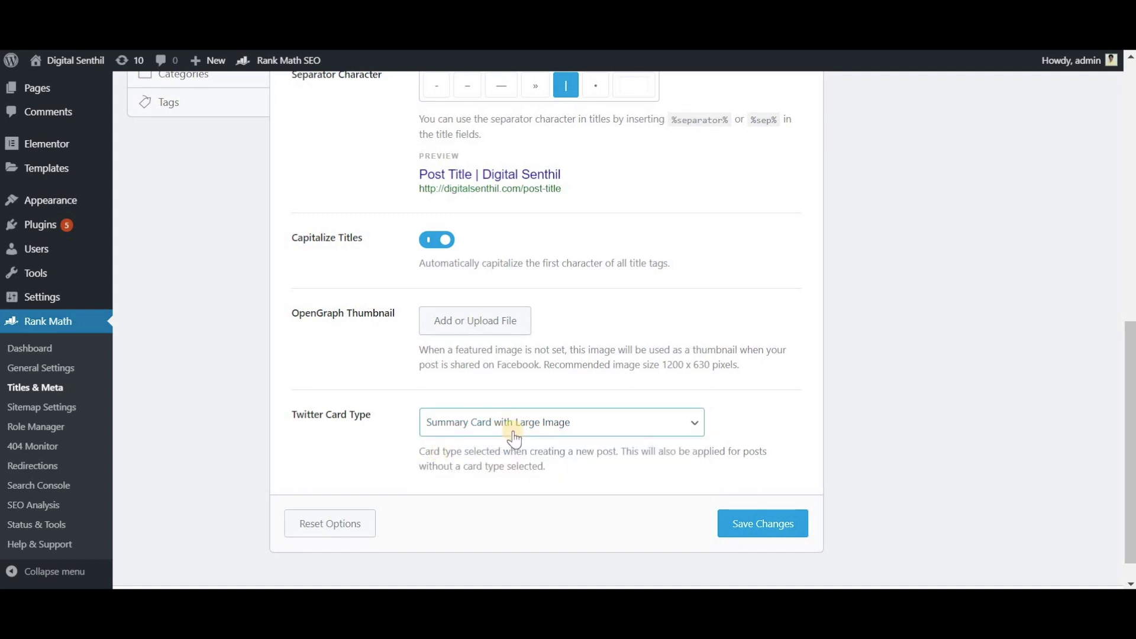
left_click(1024, 467)
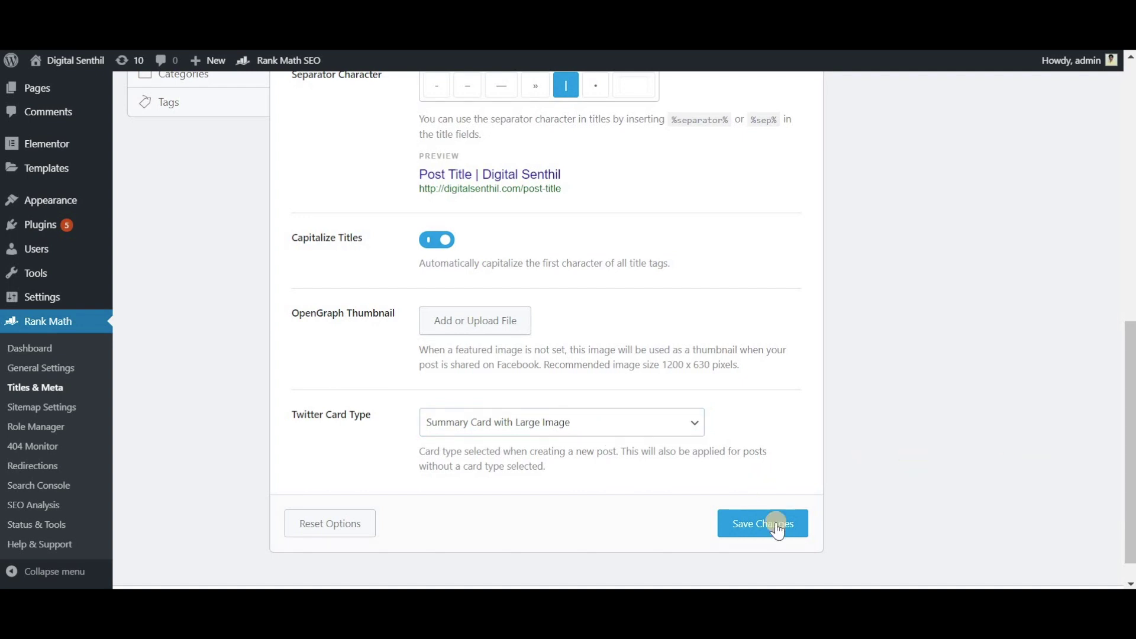
Open the Local SEO settings and review the Person or Company, Name, Logo and URL fields
left_click_drag(1129, 355, 1129, 98)
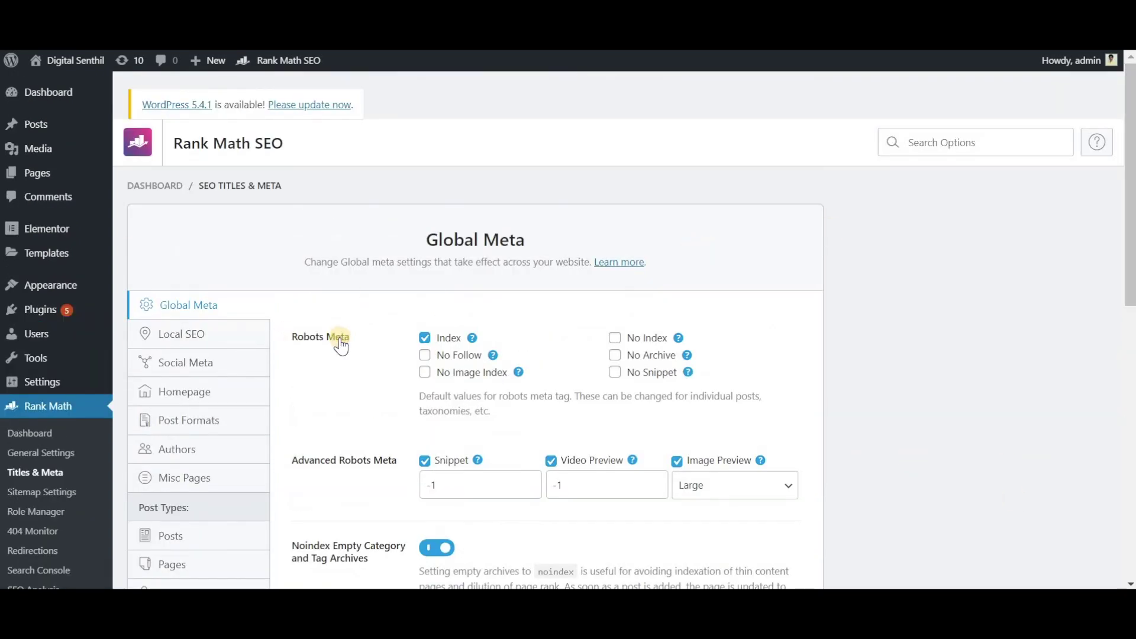
left_click(203, 342)
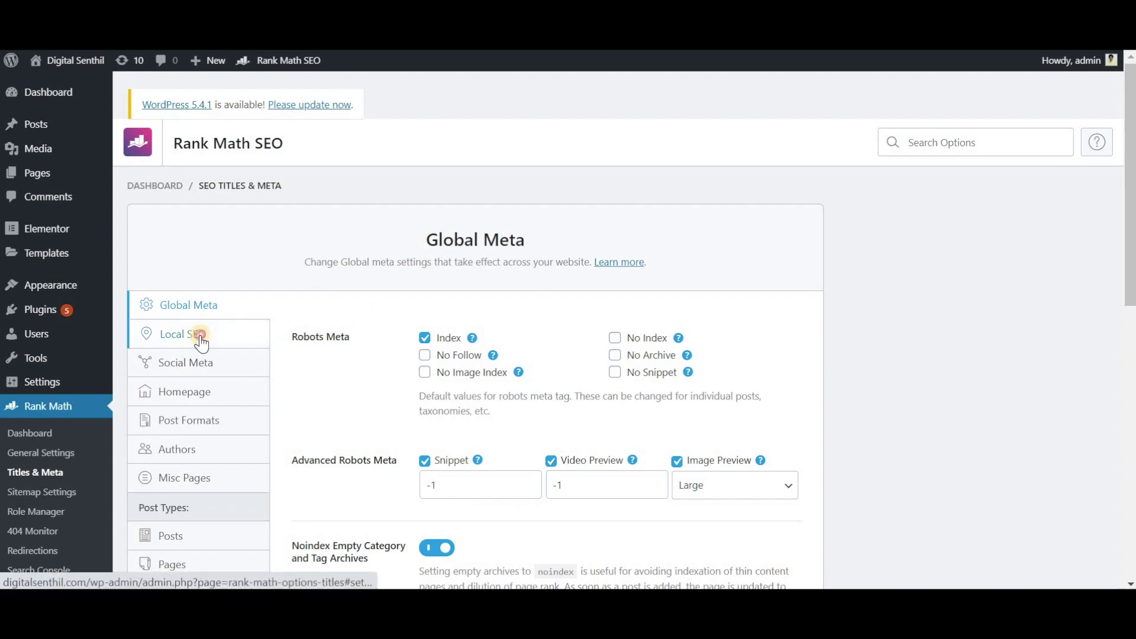
scroll(455, 181, "down", 2)
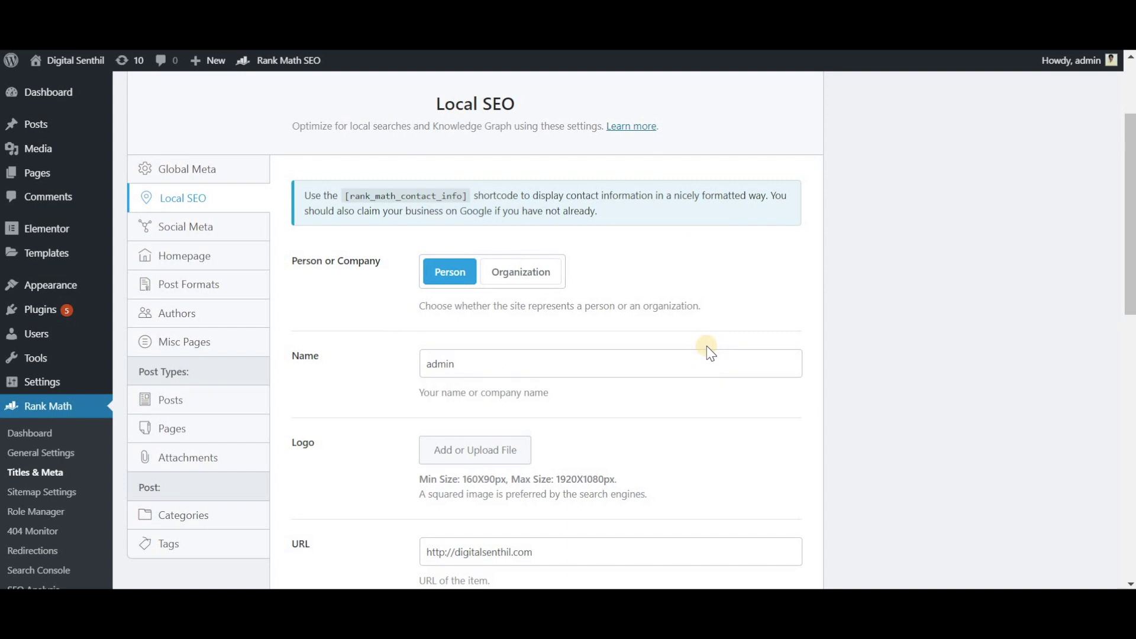
left_click(693, 375)
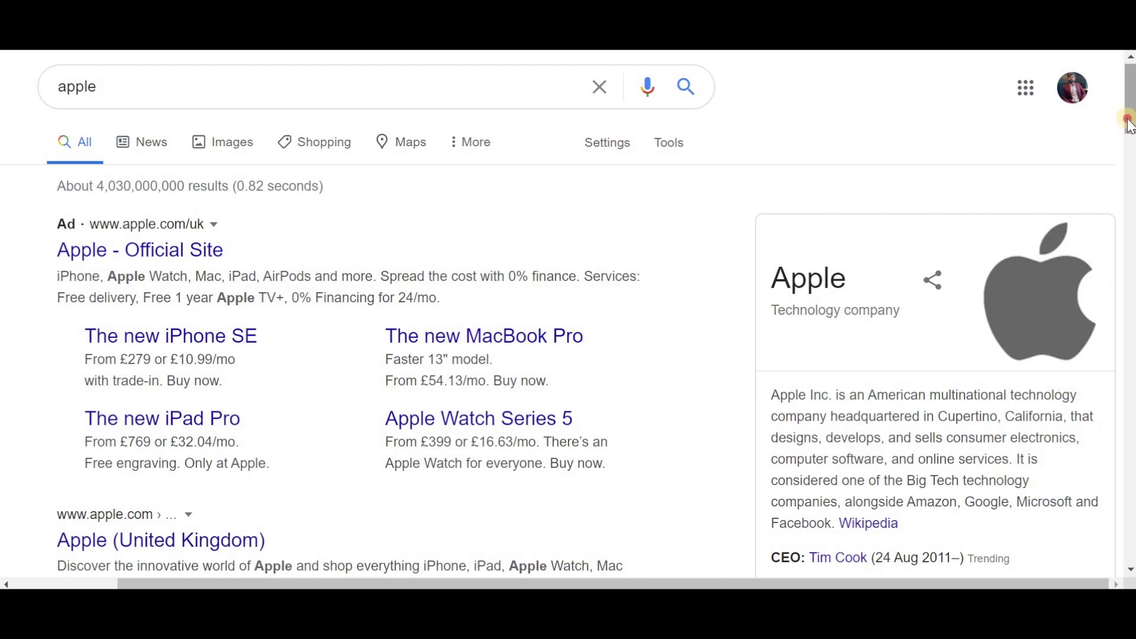
Compare Google's Apple company panel with the Name, Logo, URL, Email, Phone and Address fields in the Local SEO settings
scroll(871, 323, "down", 5)
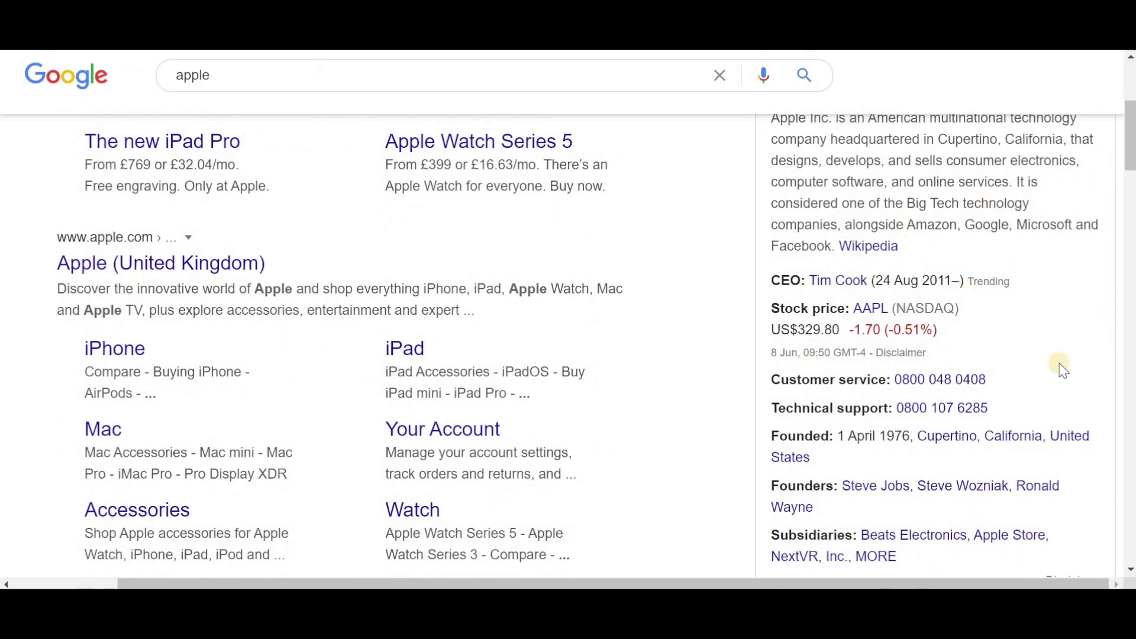
left_click_drag(1130, 139, 1130, 101)
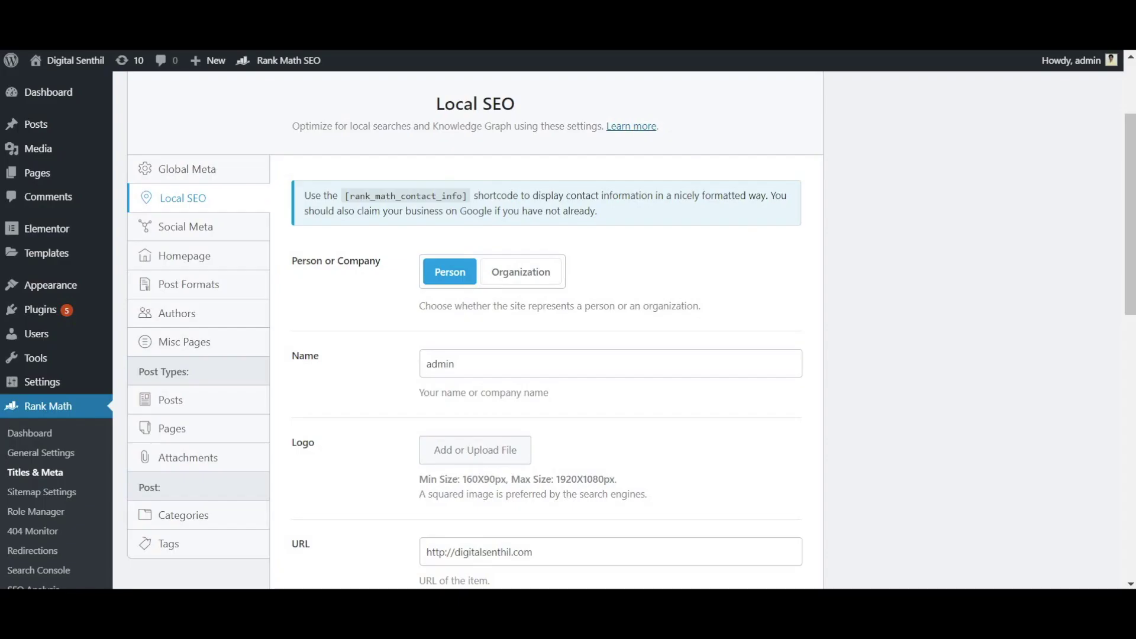
left_click(648, 359)
left_click(502, 411)
left_click_drag(1132, 278, 1132, 428)
scroll(911, 444, "down", 3)
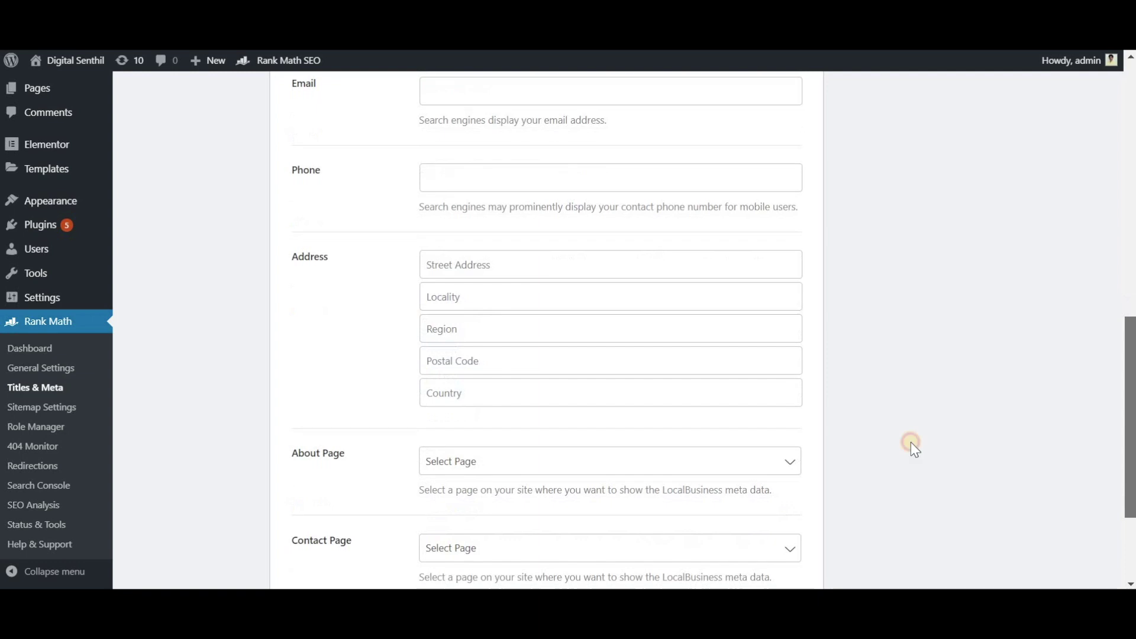
Search the About Page choices in the Local SEO settings for about and close the list without selecting a page
left_click(560, 466)
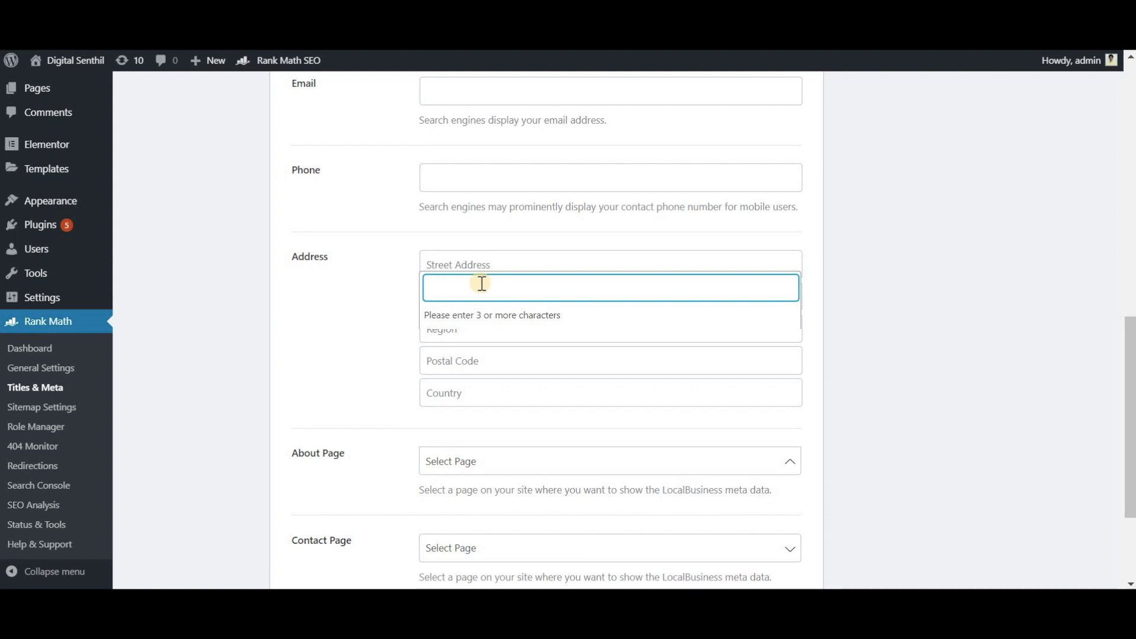
type("out")
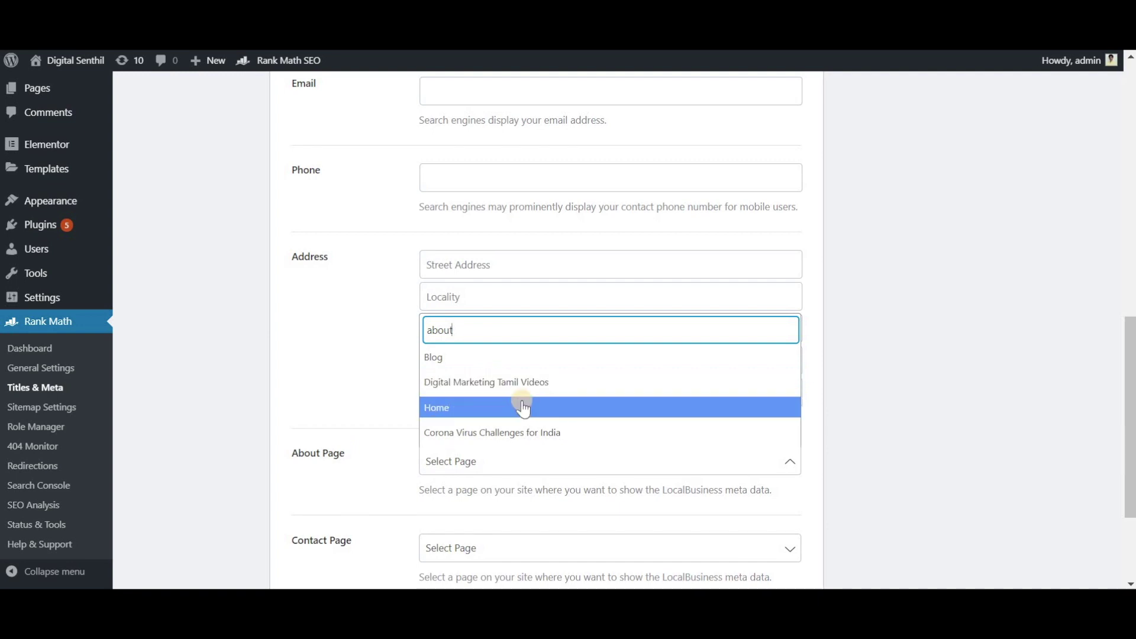
left_click(872, 468)
Search the Contact Page choices for contact and set the Contact Page to Contact
left_click(1132, 546)
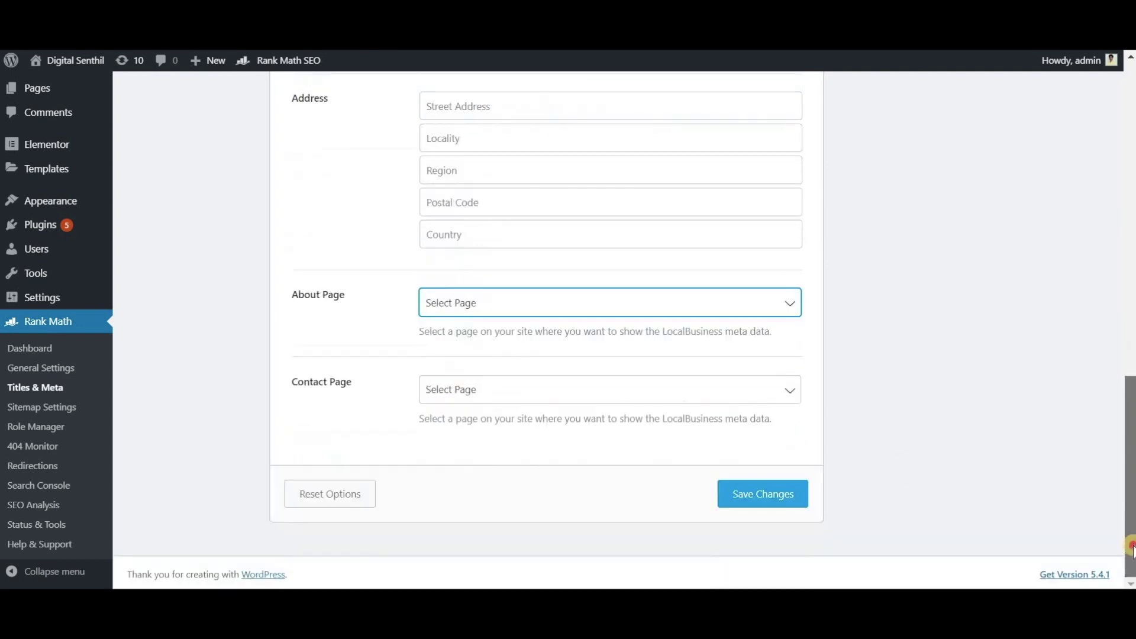
left_click(697, 396)
type("contact")
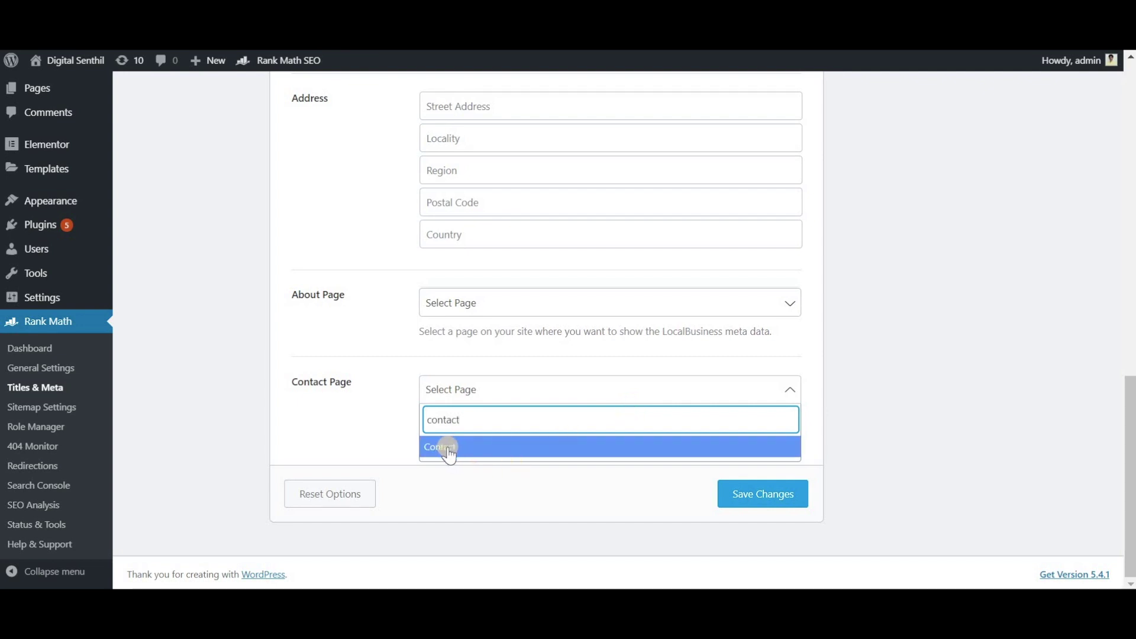
left_click(448, 453)
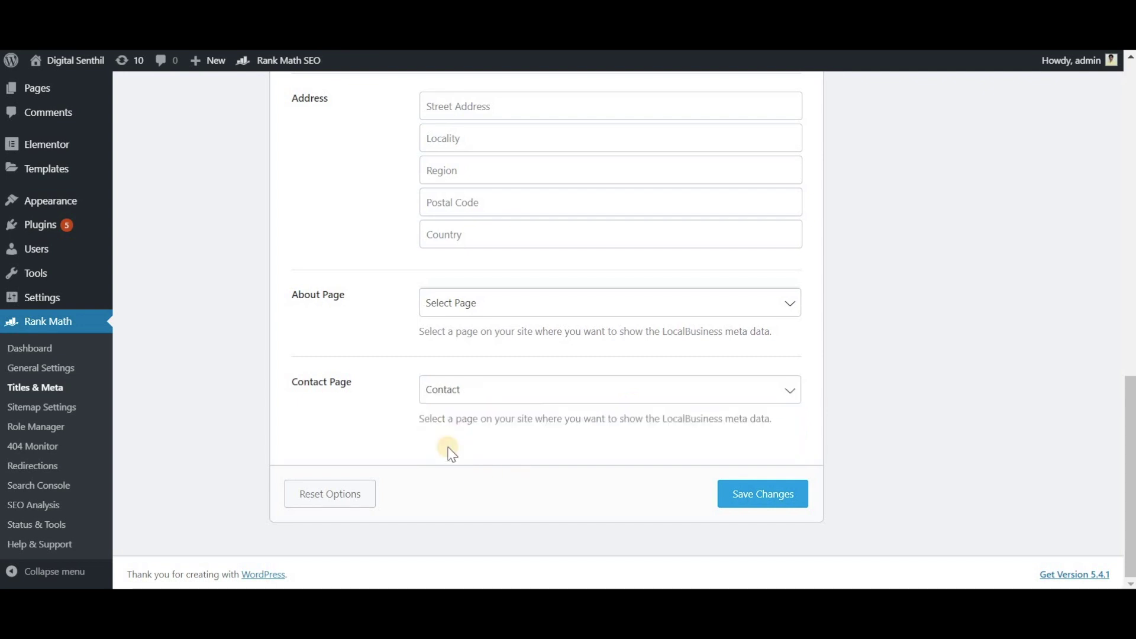
Switch to Google's apple results and examine the company details and social profiles in the knowledge panel
left_click_drag(1132, 441, 1102, 102)
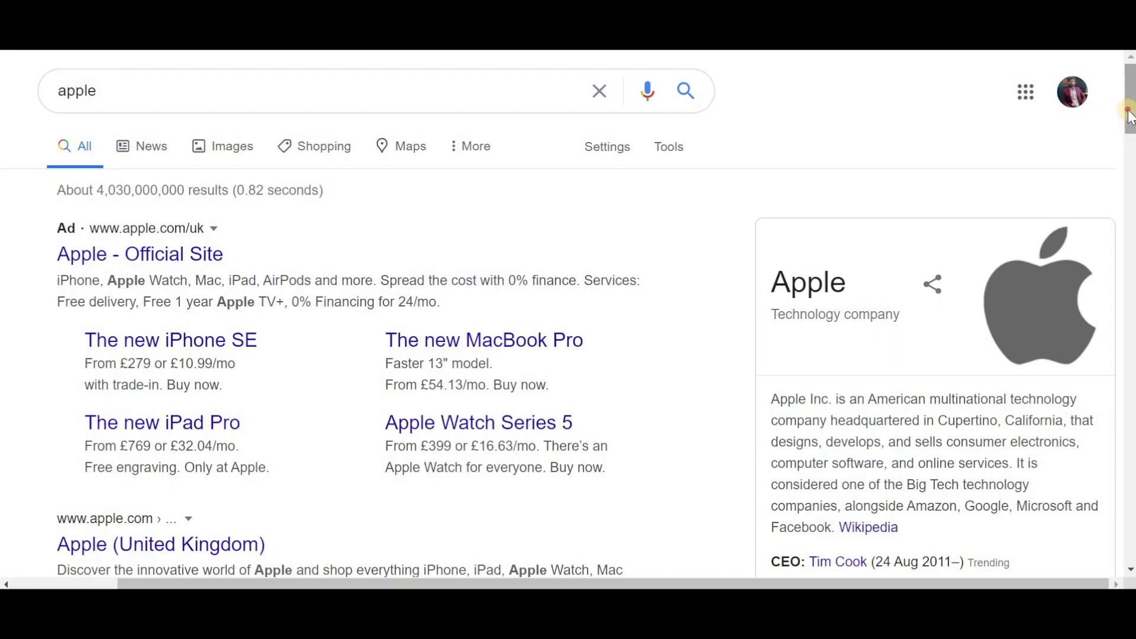
left_click_drag(1126, 112, 1130, 210)
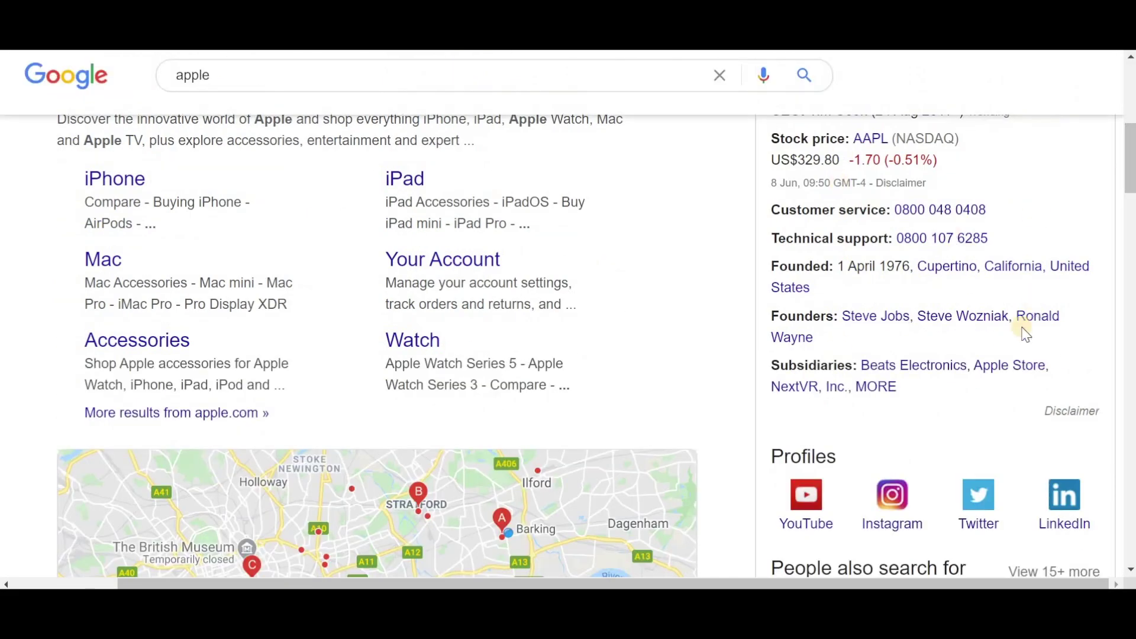
scroll(1130, 178, "down", 3)
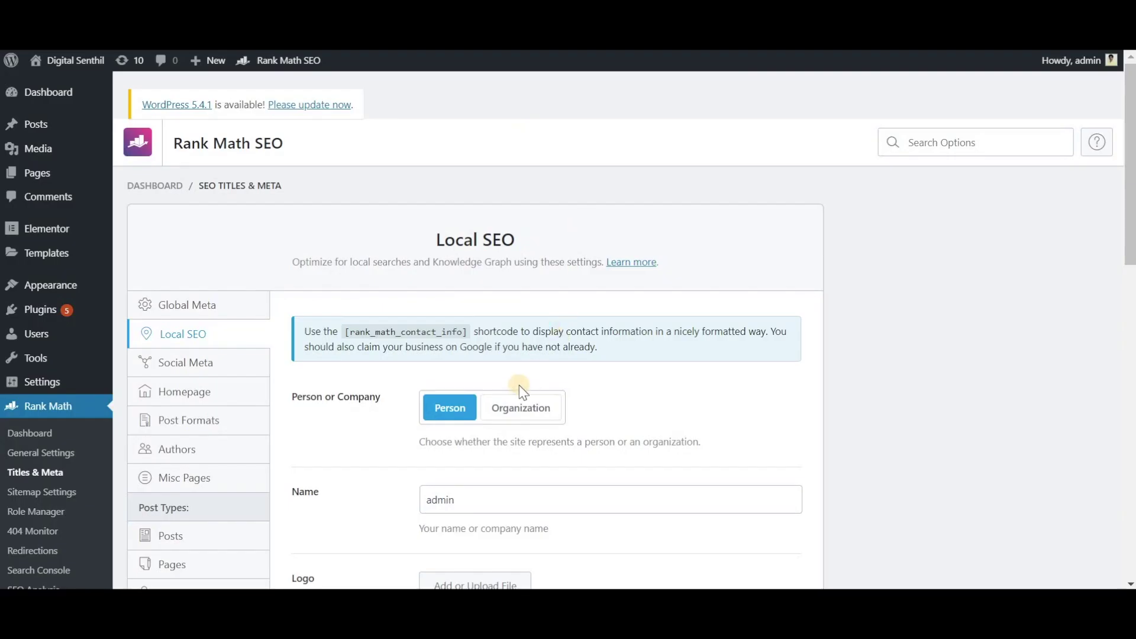
In the Local SEO settings, set Person or Company to Organization and review the name, address and address format fields
left_click(527, 408)
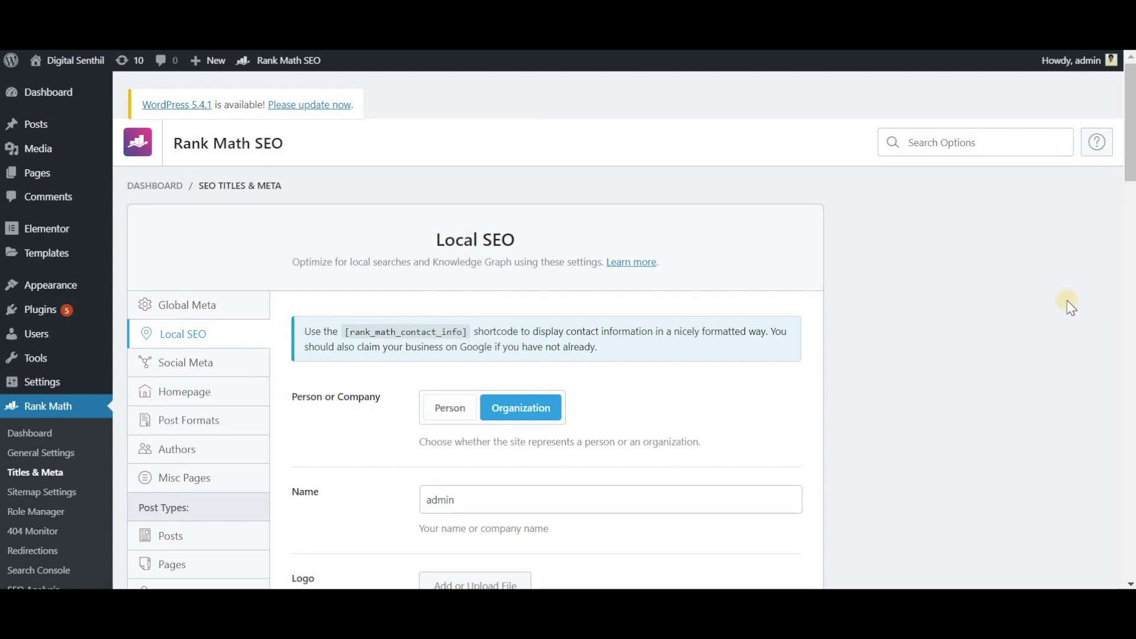
left_click_drag(1130, 172, 1130, 206)
left_click(467, 335)
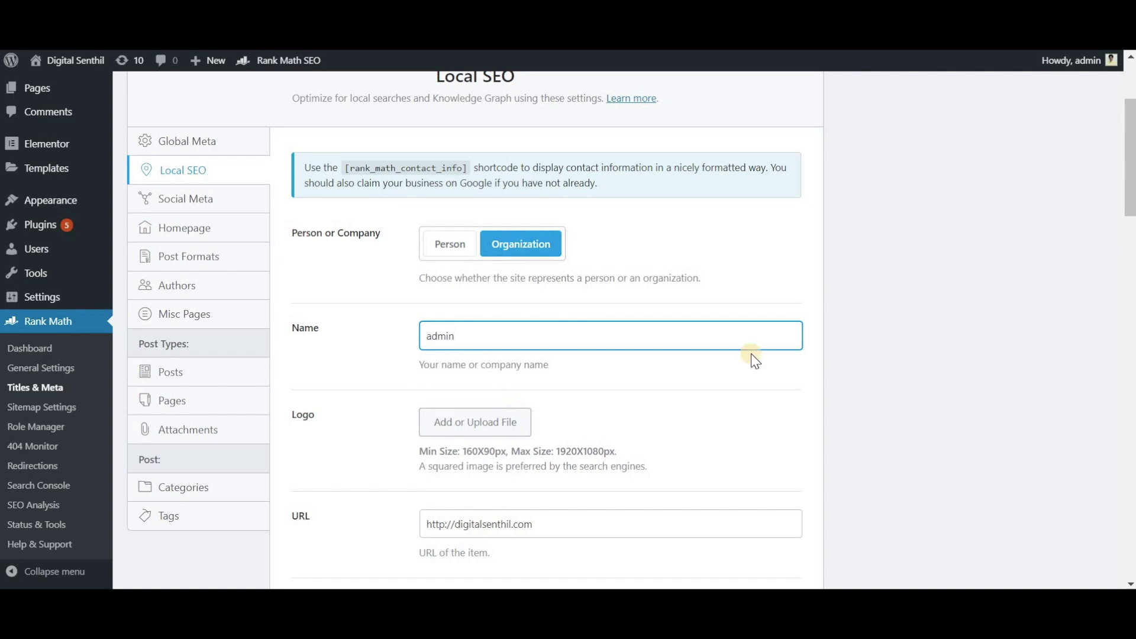
left_click_drag(1126, 196, 1130, 306)
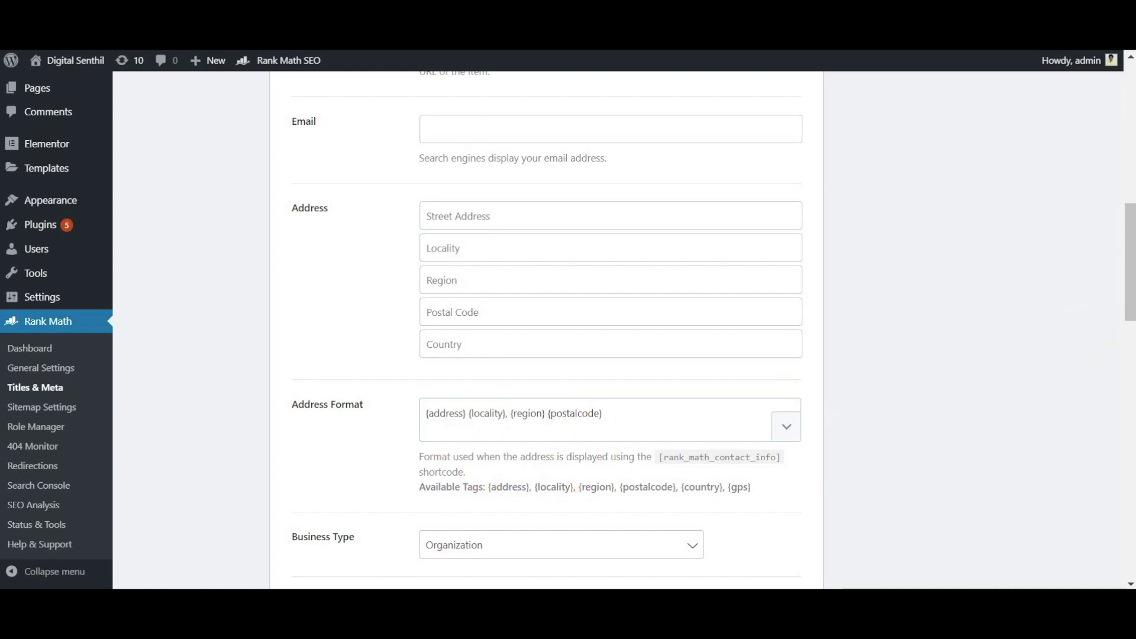
left_click_drag(1131, 299, 1131, 369)
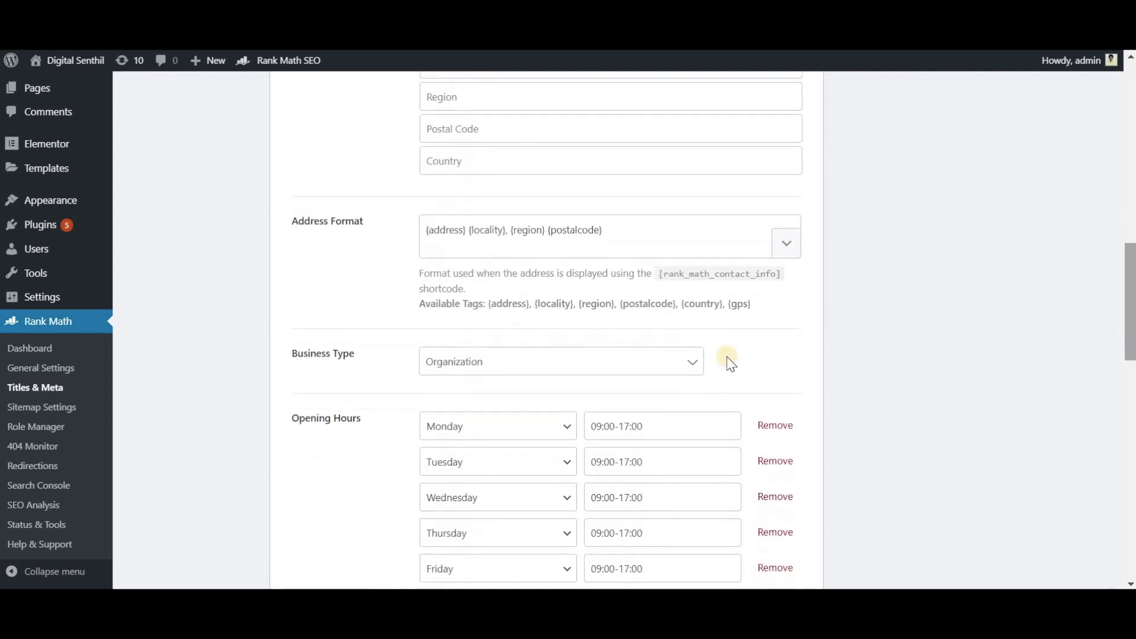
Browse the available Business Type options and close the list, keeping Organization
left_click(684, 366)
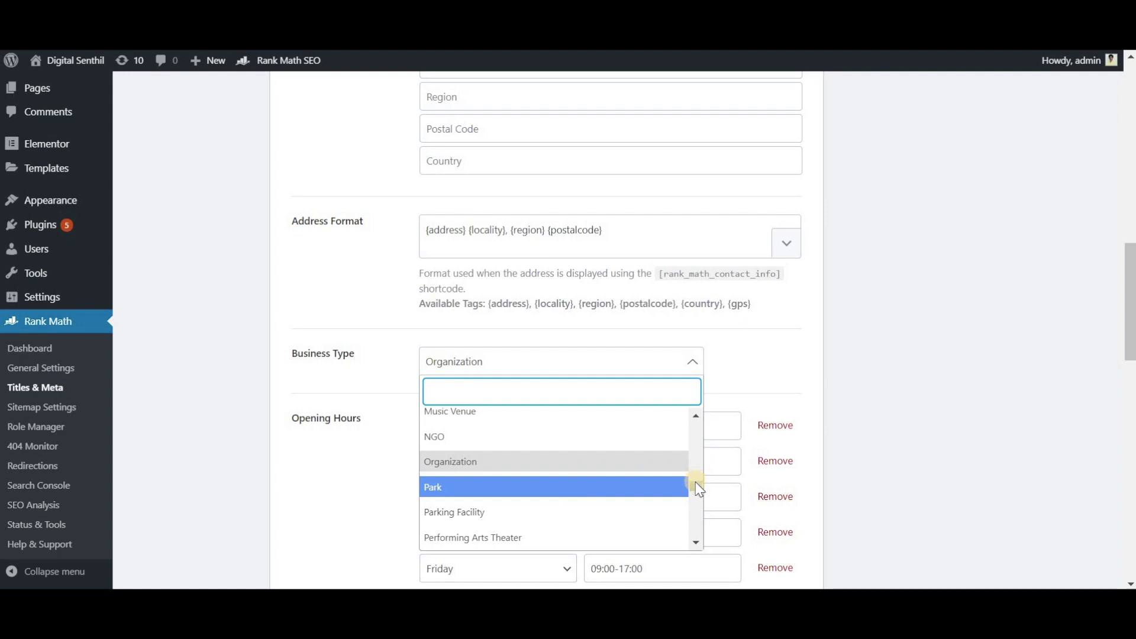
left_click_drag(695, 478, 694, 477)
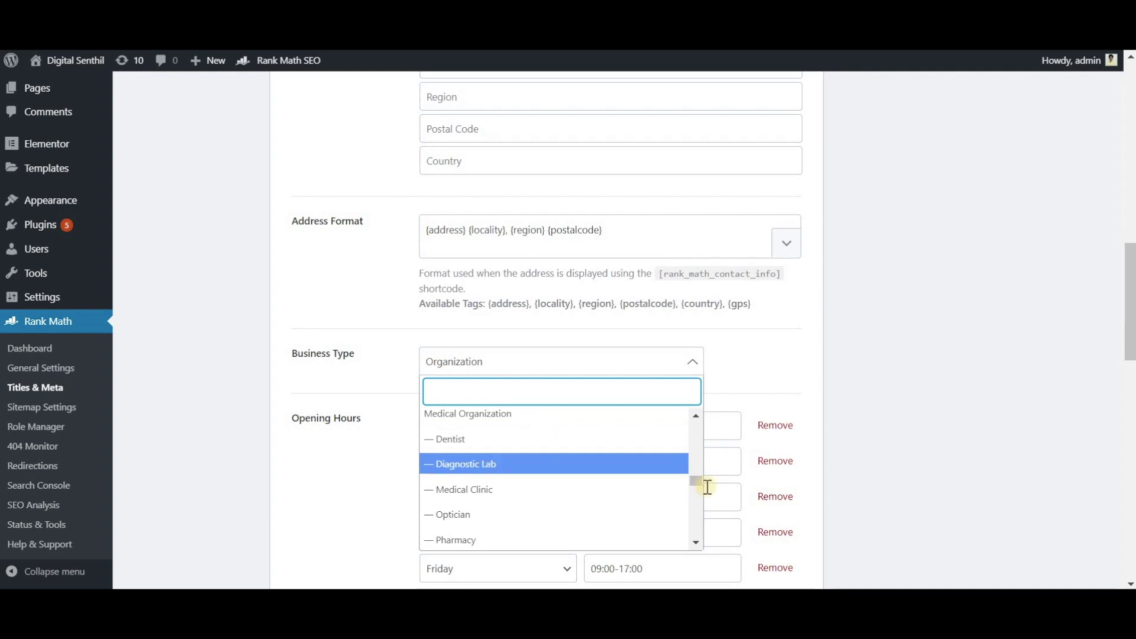
left_click_drag(697, 482, 699, 482)
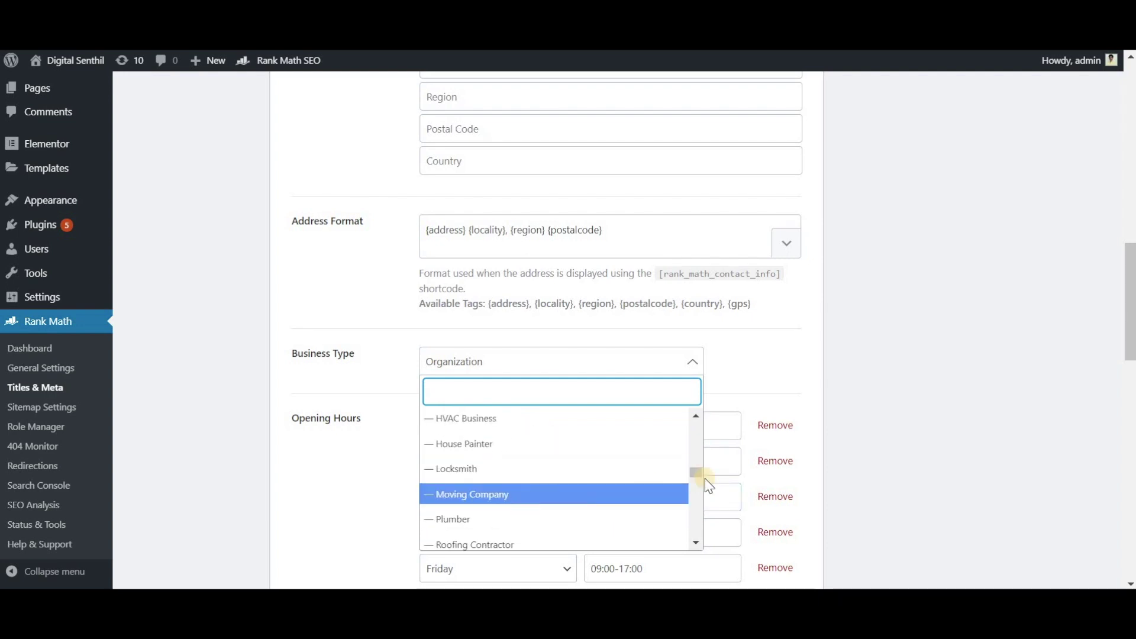
left_click_drag(695, 471, 694, 421)
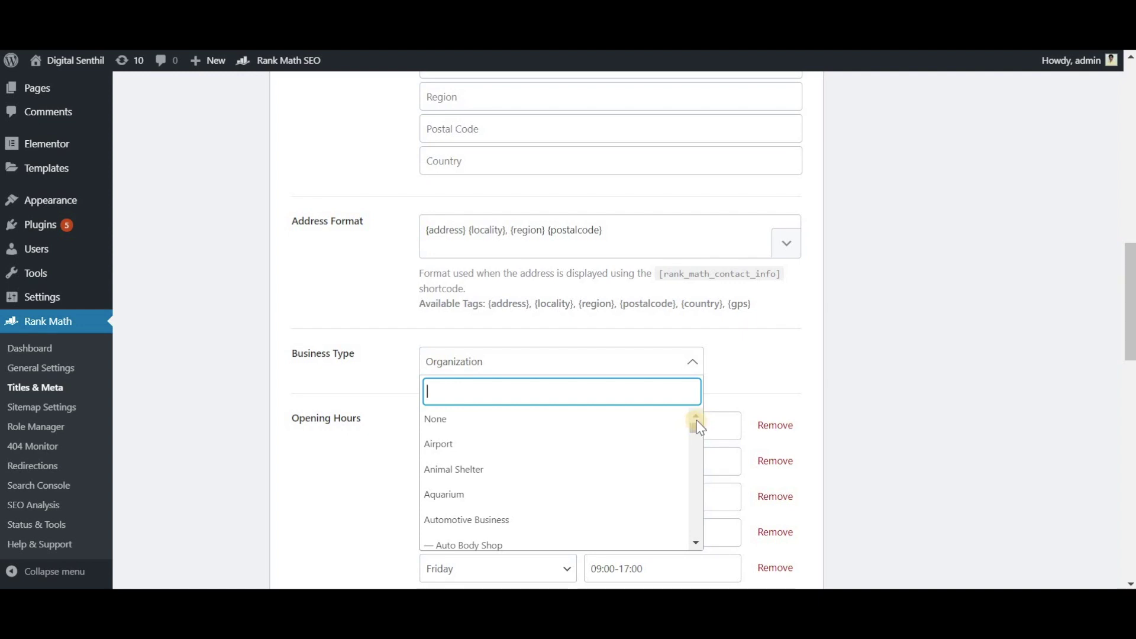
left_click(752, 364)
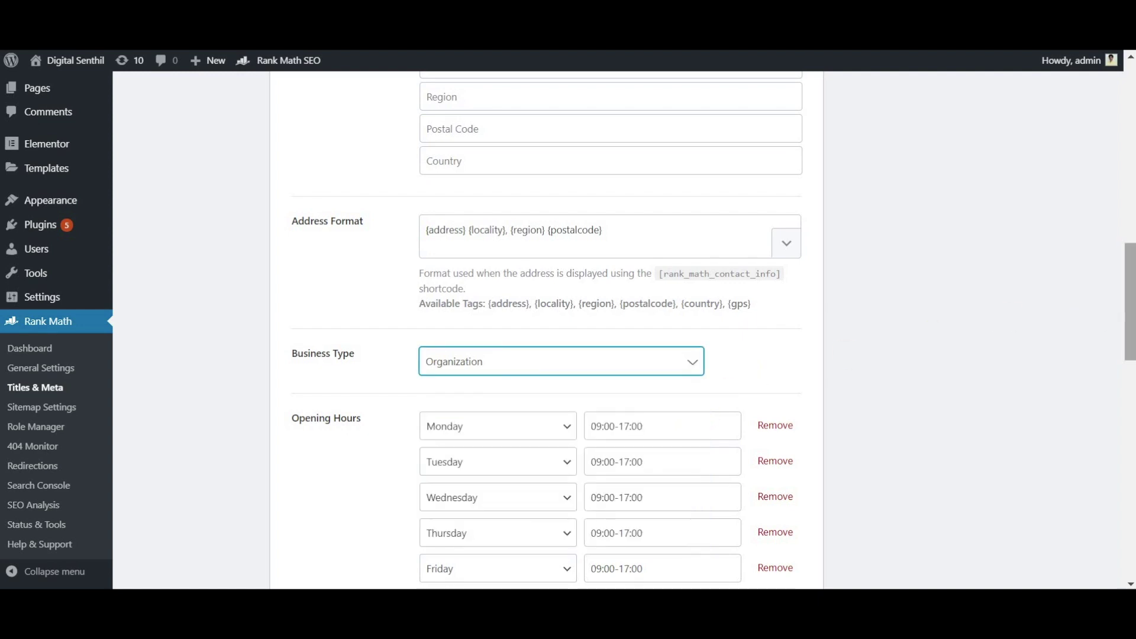
Switch to Google's paradise biryani results and expand the restaurant's opening hours in the business panel
left_click_drag(1130, 323, 1130, 349)
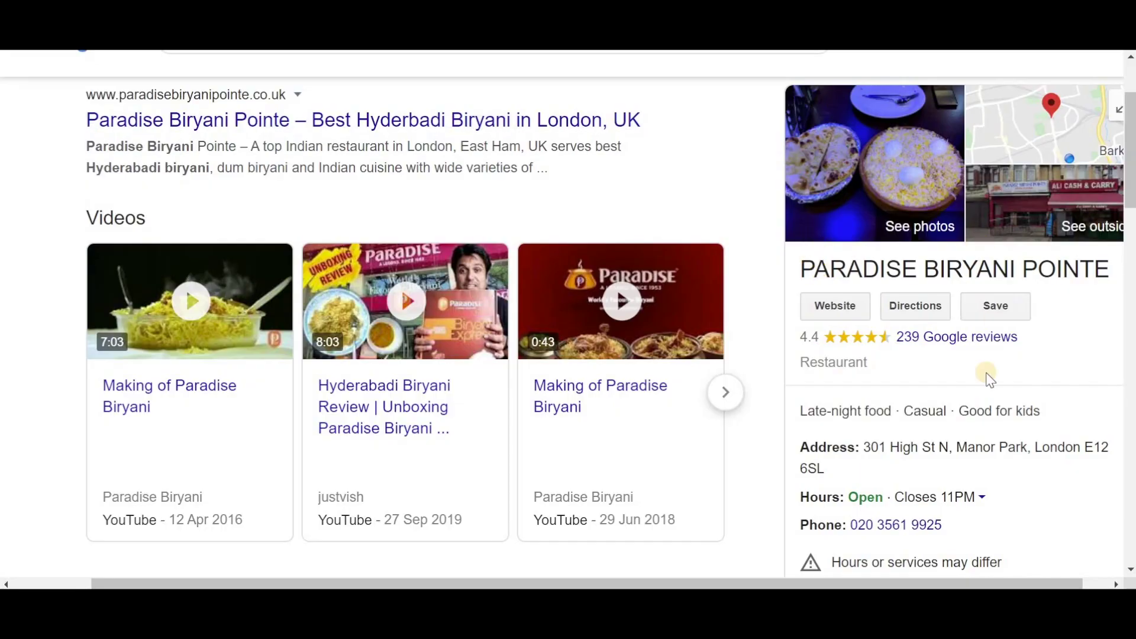
left_click_drag(1130, 157, 1130, 207)
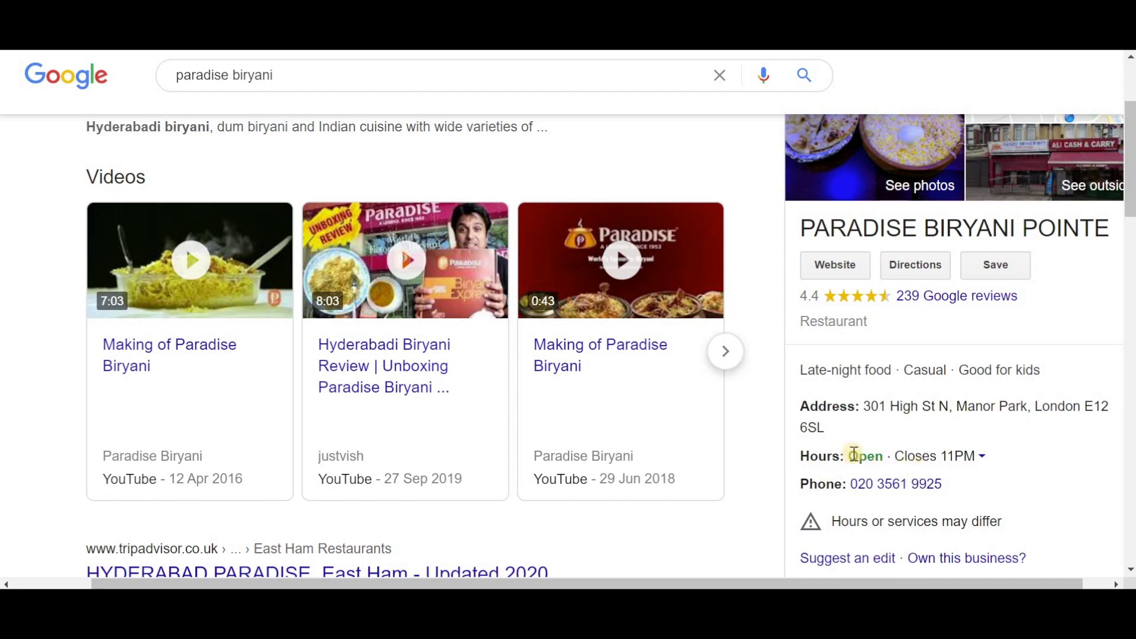
left_click(980, 459)
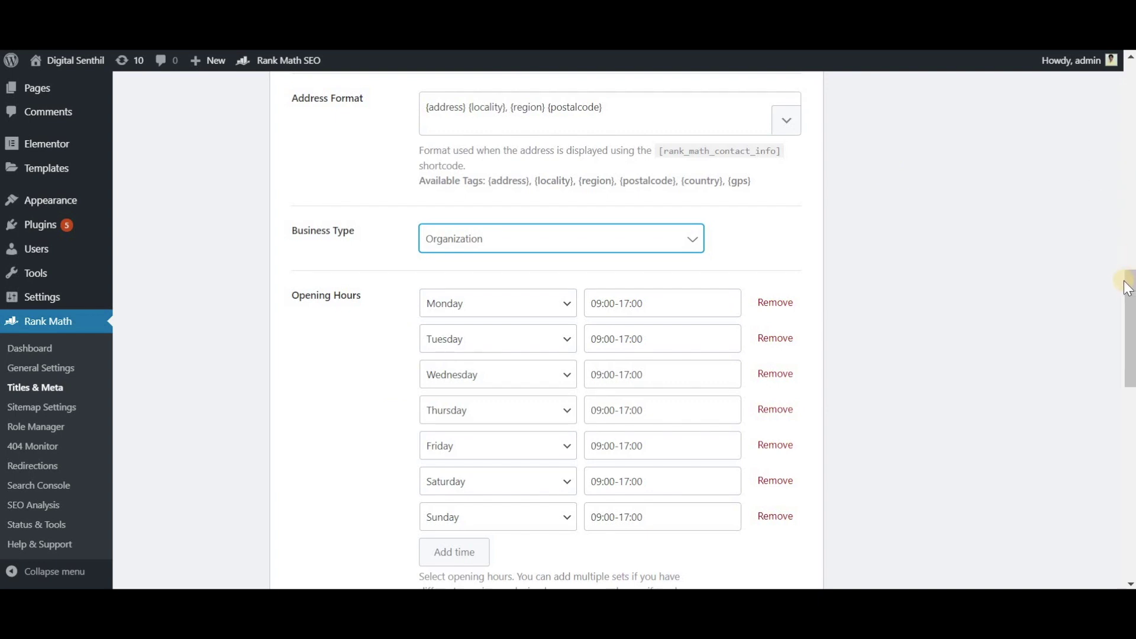
Review the opening hours, phone number, price range and Google Maps API key fields, and save the Local SEO settings
left_click_drag(1127, 289, 1129, 355)
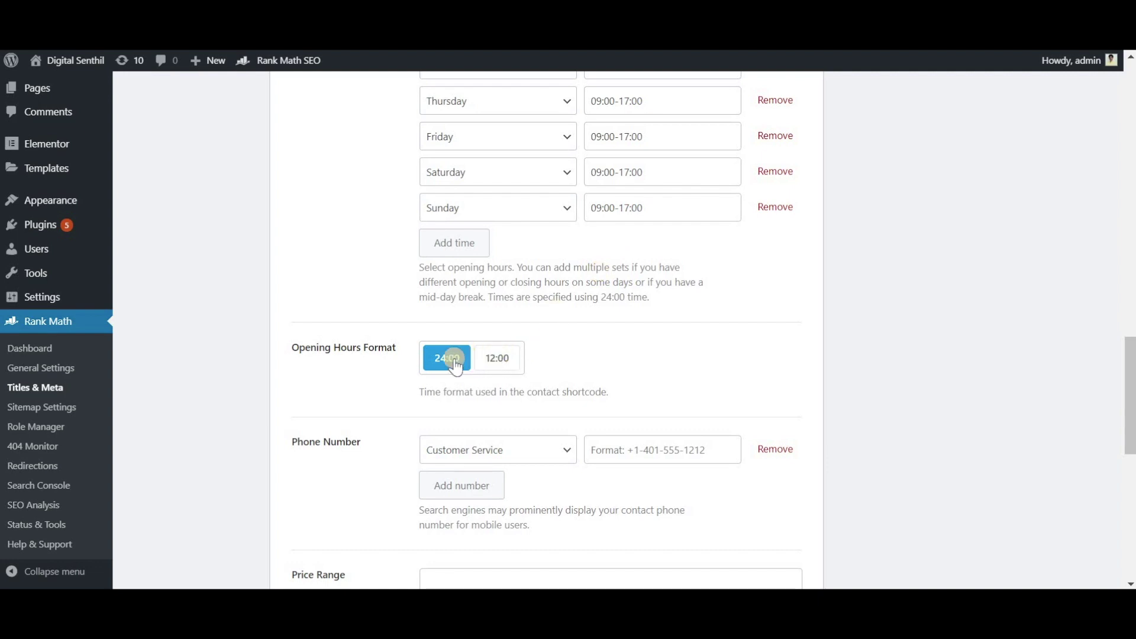
left_click_drag(1130, 454, 1130, 458)
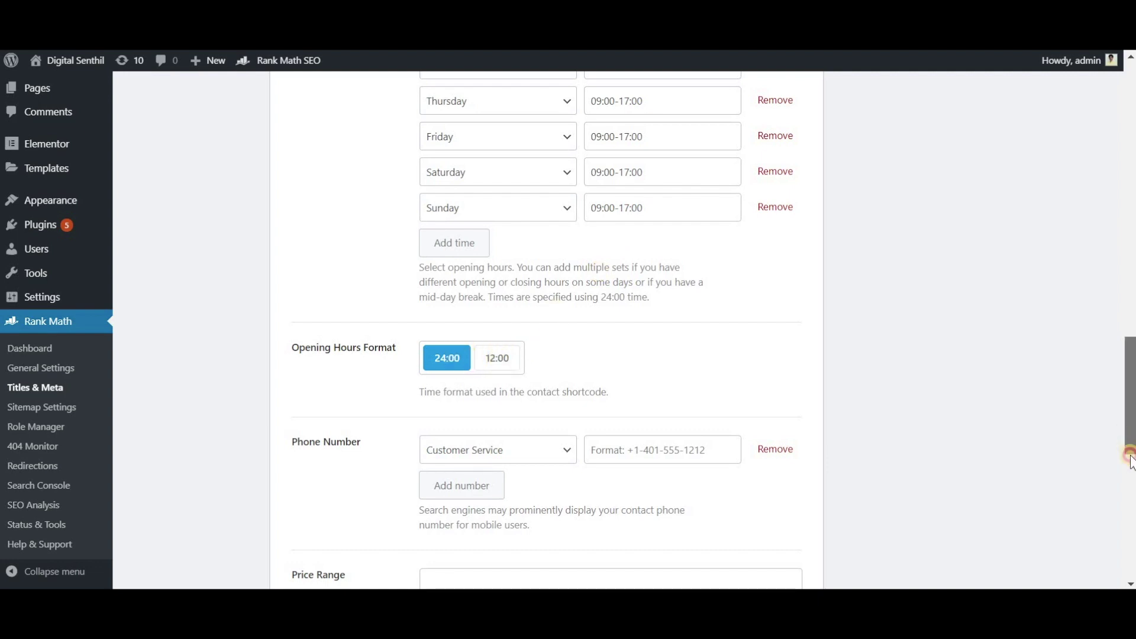
scroll(519, 330, "down", 6)
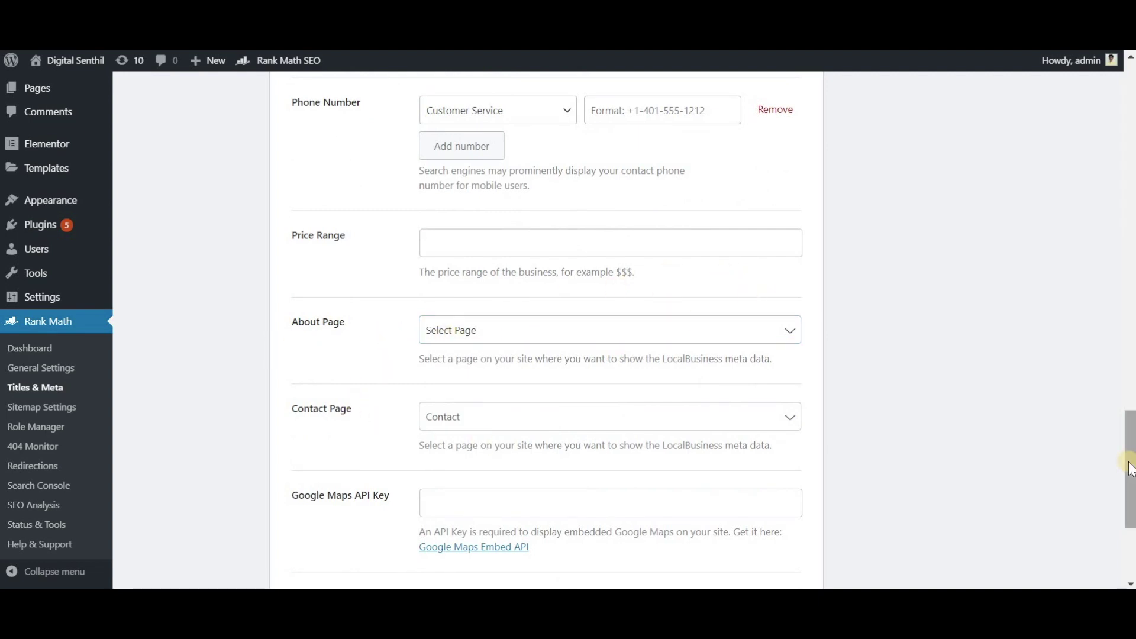
left_click_drag(1130, 467, 1130, 517)
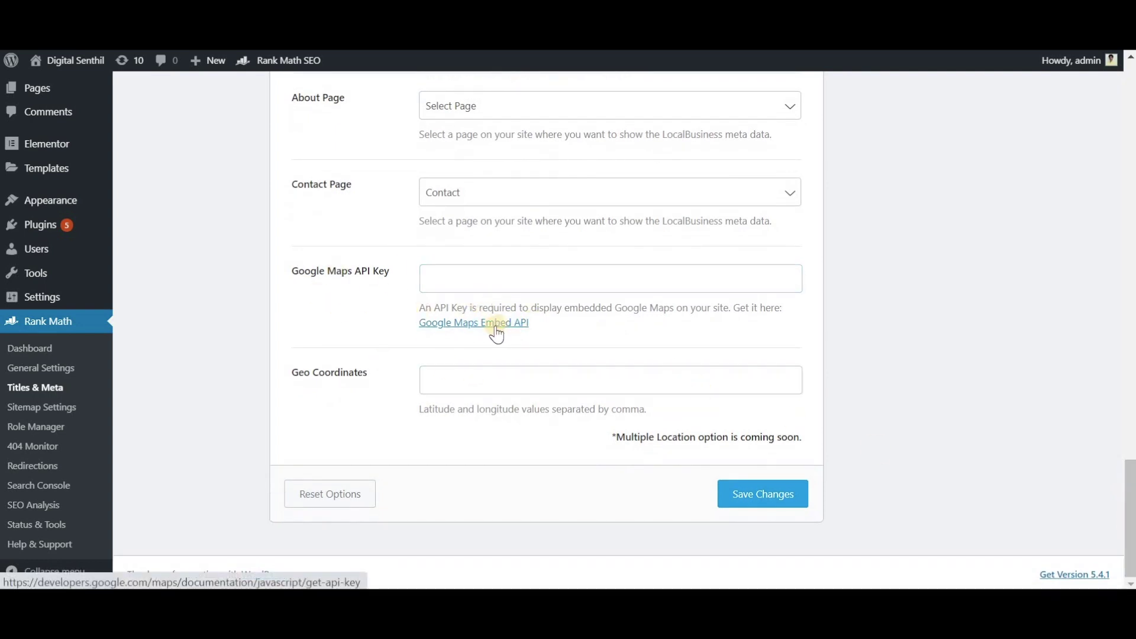
left_click(518, 282)
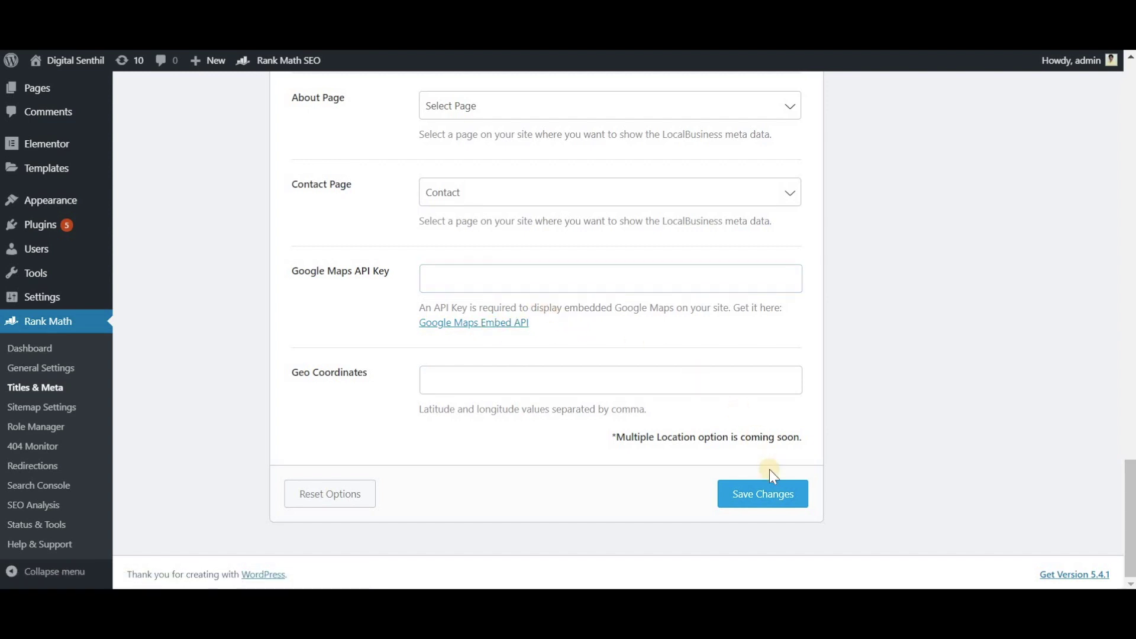
left_click(781, 495)
scroll(1095, 215, "up", 15)
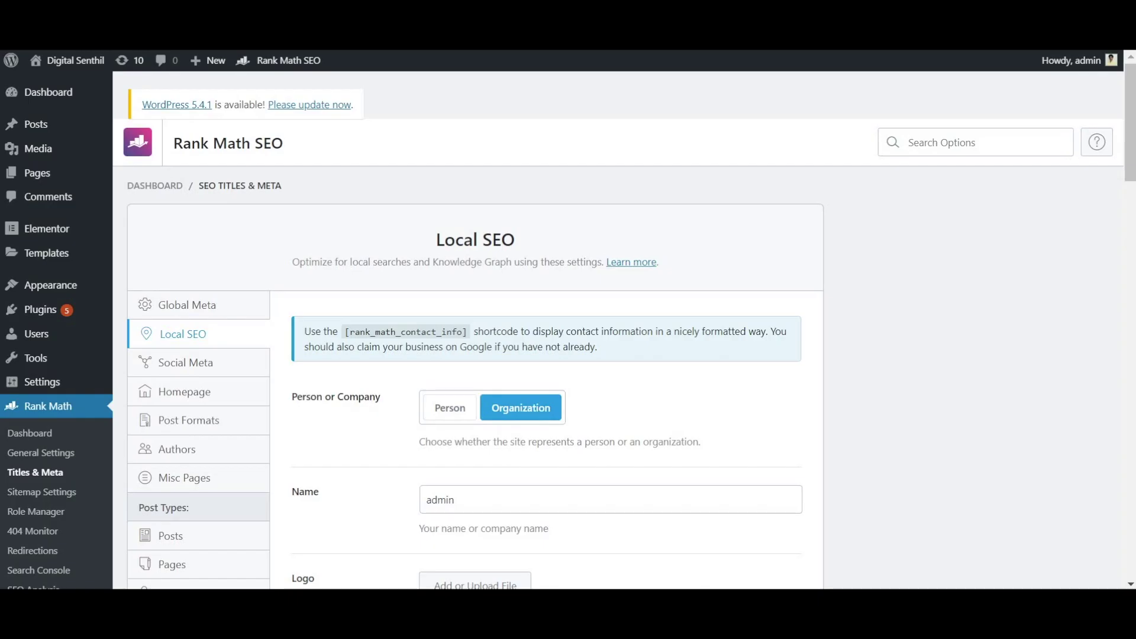
Open the Social Meta settings and review the Facebook and Twitter fields, including Facebook Page URL and Facebook Authorship
left_click(206, 368)
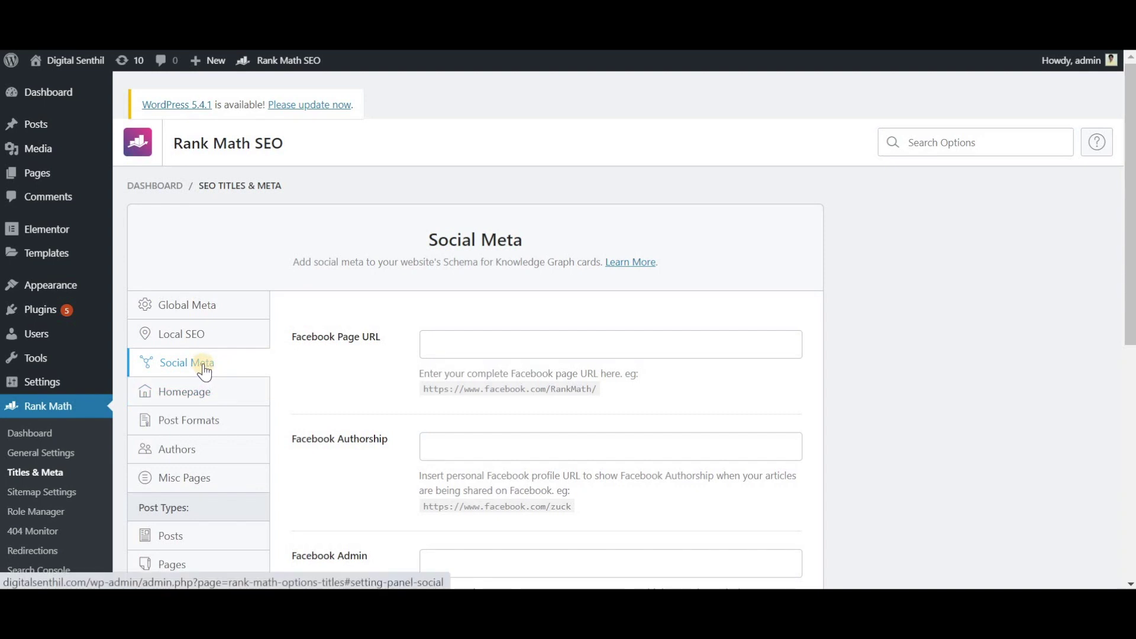
left_click_drag(1132, 309, 1131, 334)
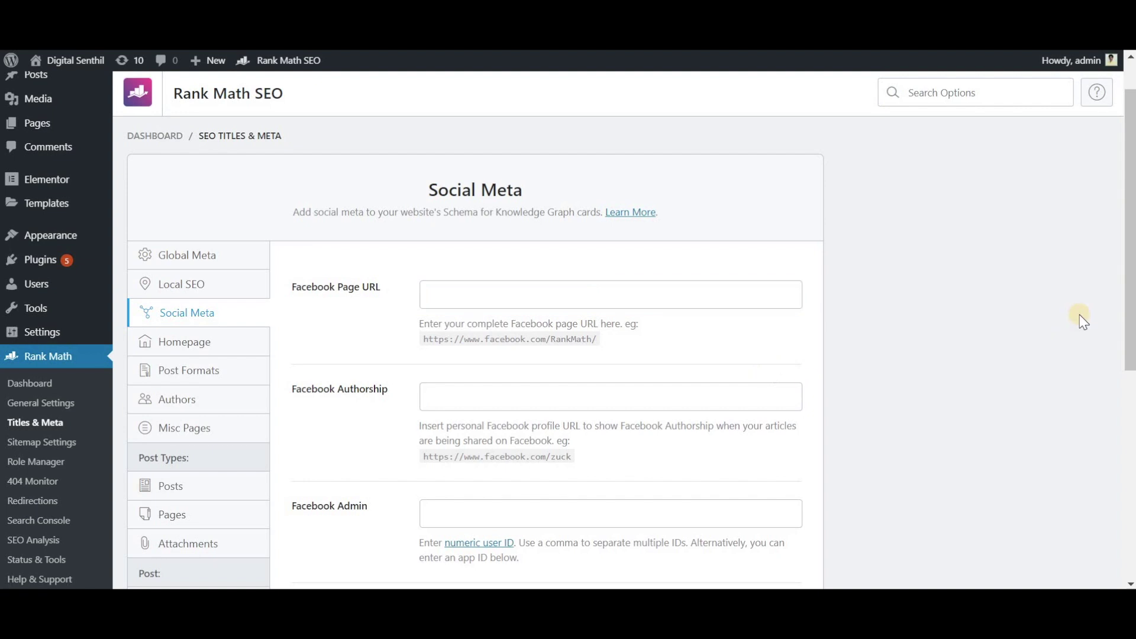
scroll(1079, 325, "down", 4)
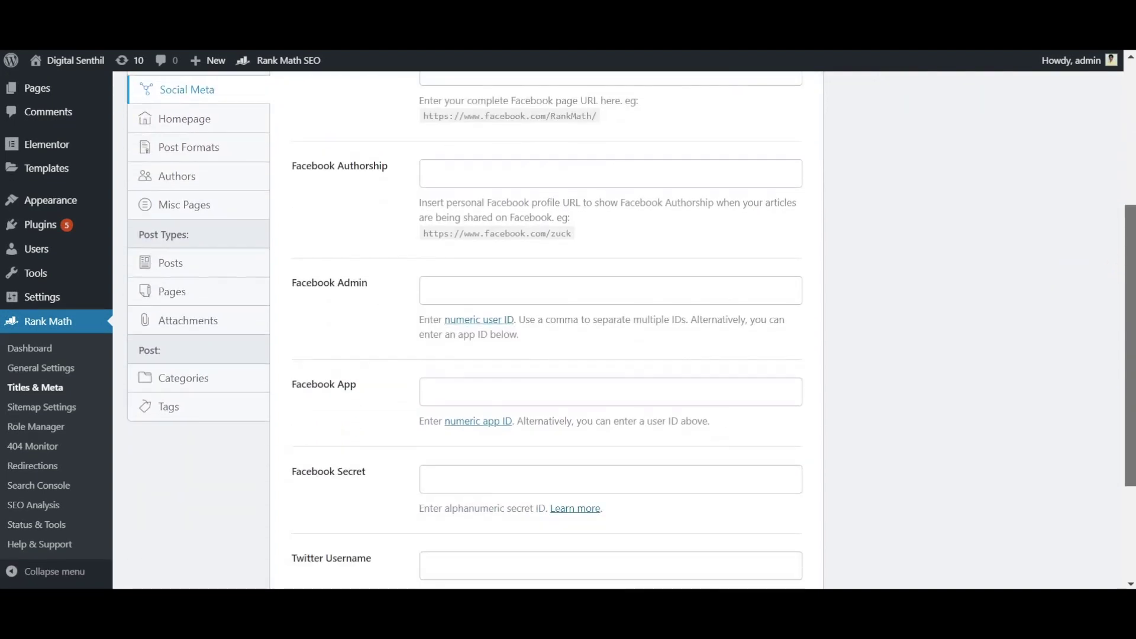
scroll(647, 469, "down", 3)
left_click_drag(1131, 489, 1116, 224)
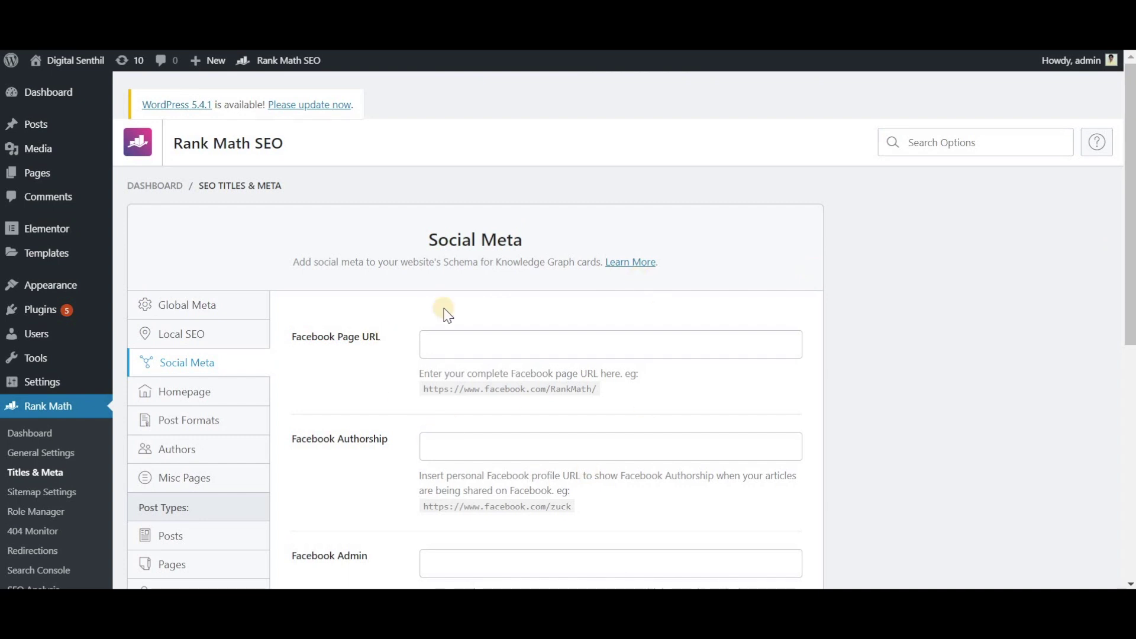
left_click(679, 444)
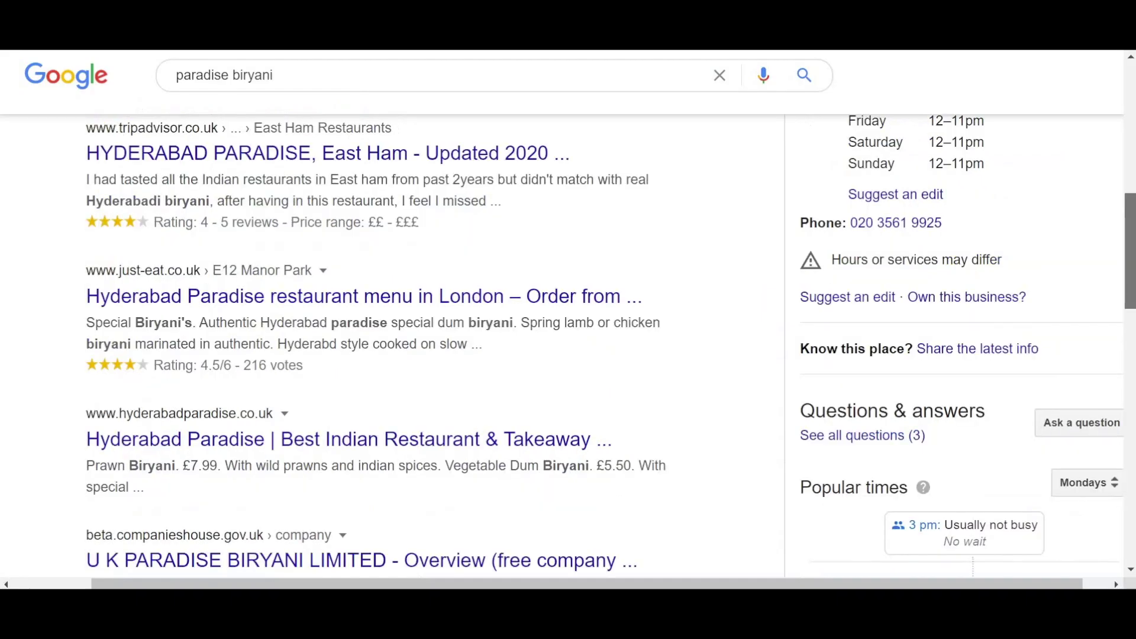
Review the paradise biryani business listing, and search Google for Apple to examine the social profiles in its company panel
scroll(611, 345, "up", 6)
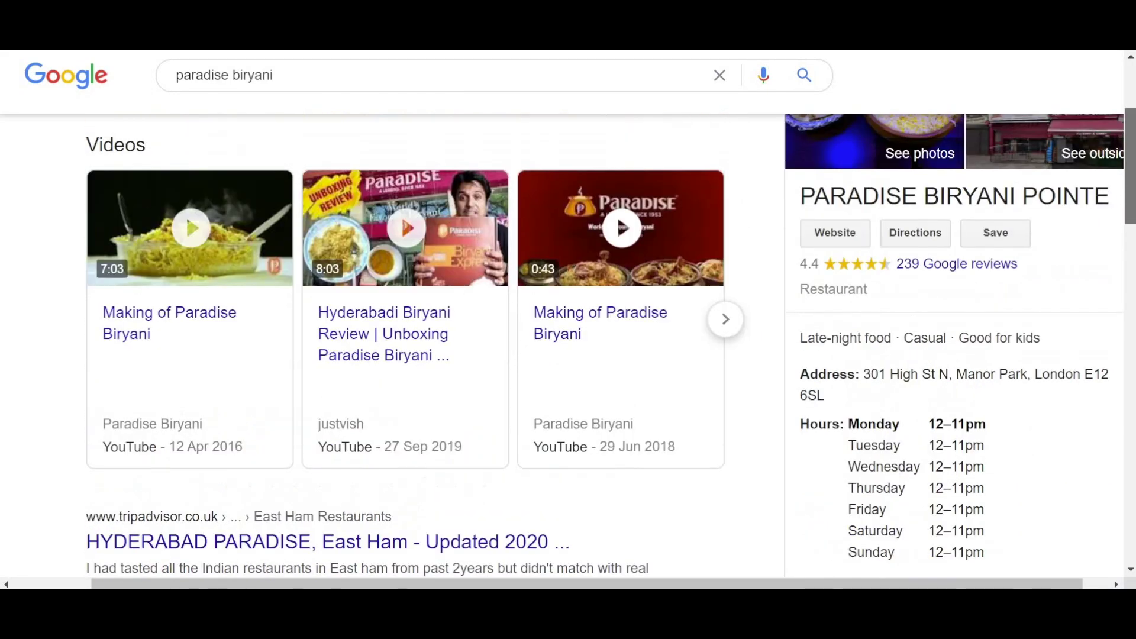
scroll(611, 345, "down", 15)
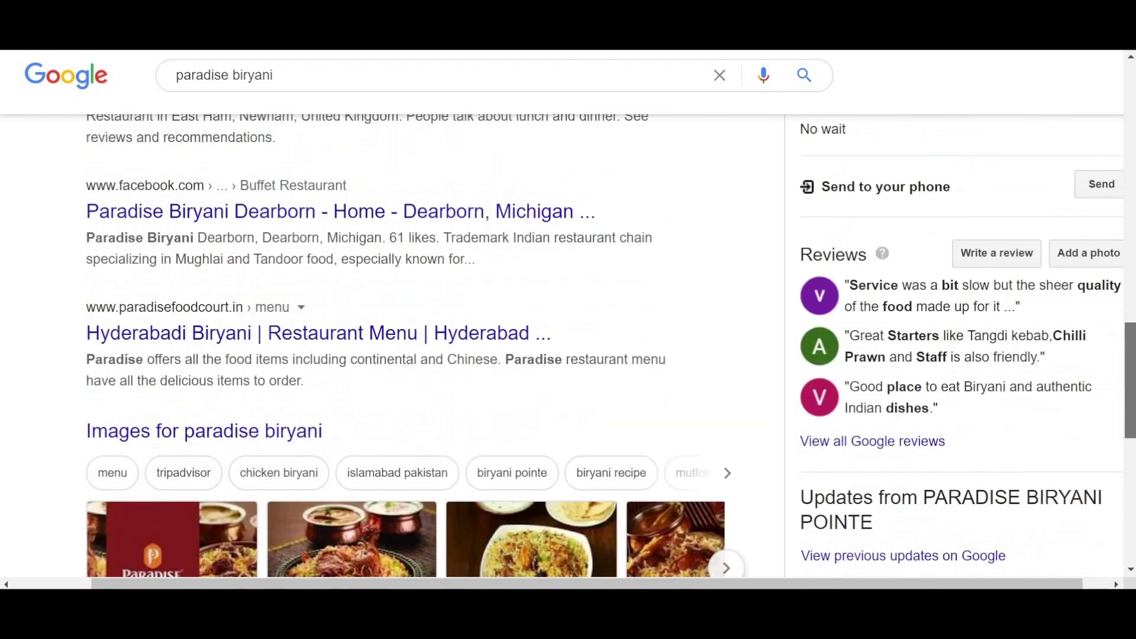
scroll(611, 345, "up", 15)
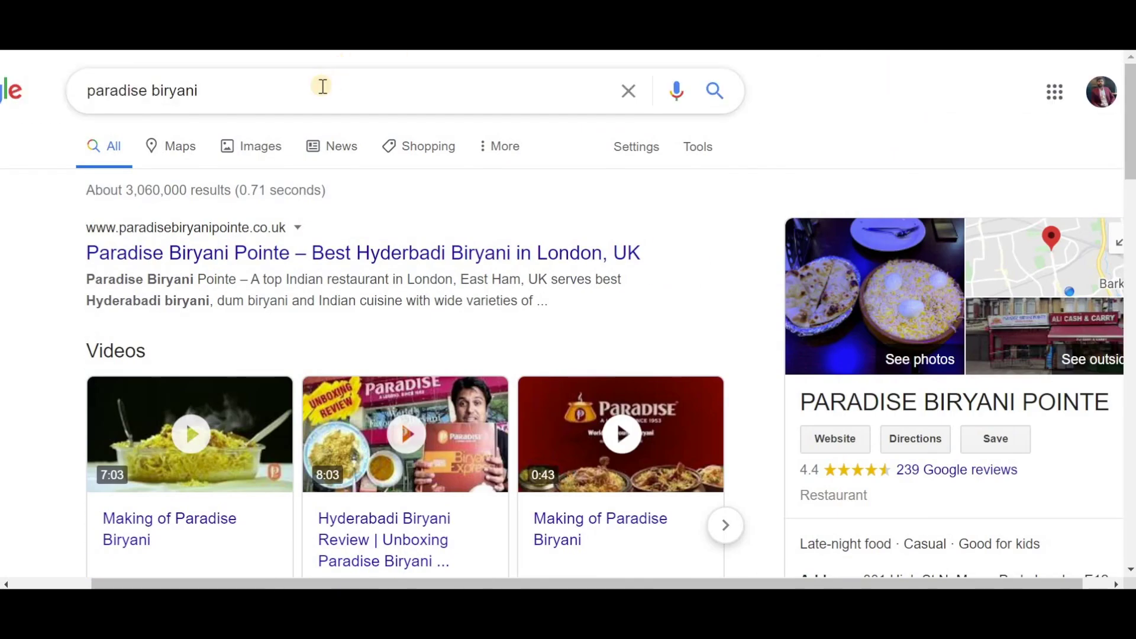
key("ctrl+a")
type("Apple")
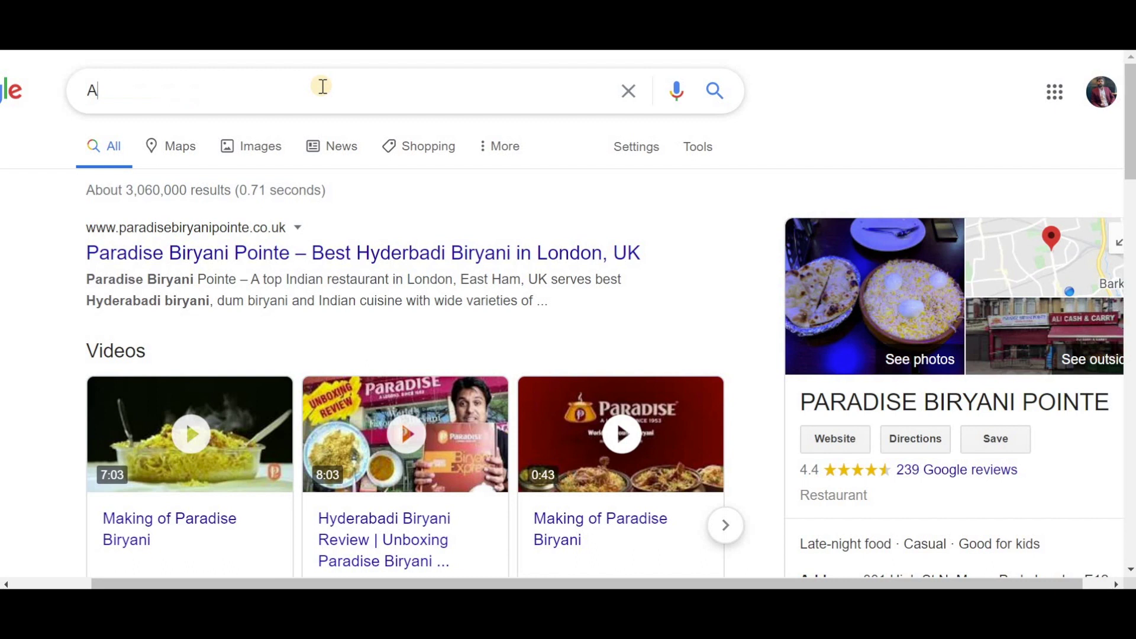
key("Return")
scroll(323, 86, "down", 9)
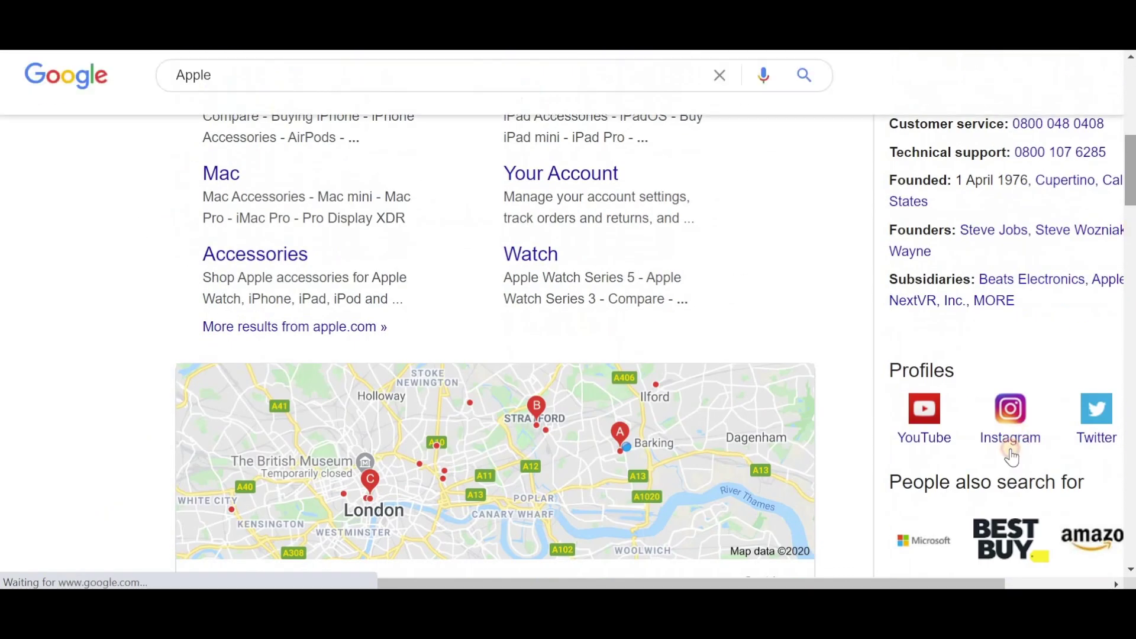
left_click(940, 578)
left_click_drag(945, 583, 1060, 583)
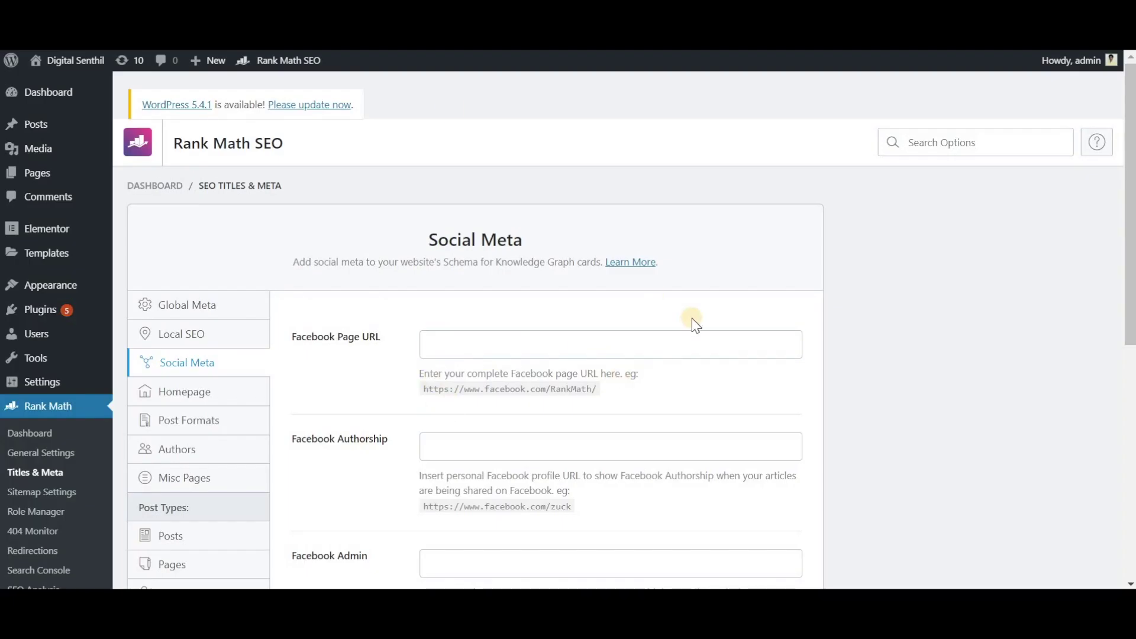
Review the Social Meta fields and enter the business page's address as Facebook Page URL, removing the trailing ?modal=admin_todo_tour part
left_click_drag(1132, 281, 1132, 423)
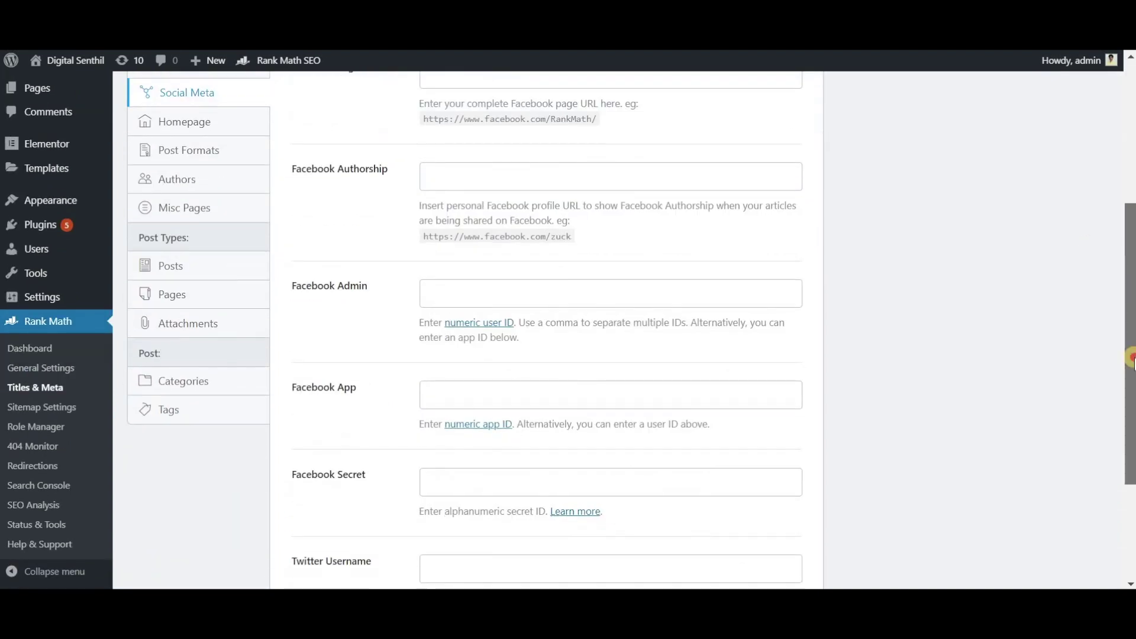
left_click_drag(1131, 358, 1131, 234)
scroll(350, 368, "up", 1)
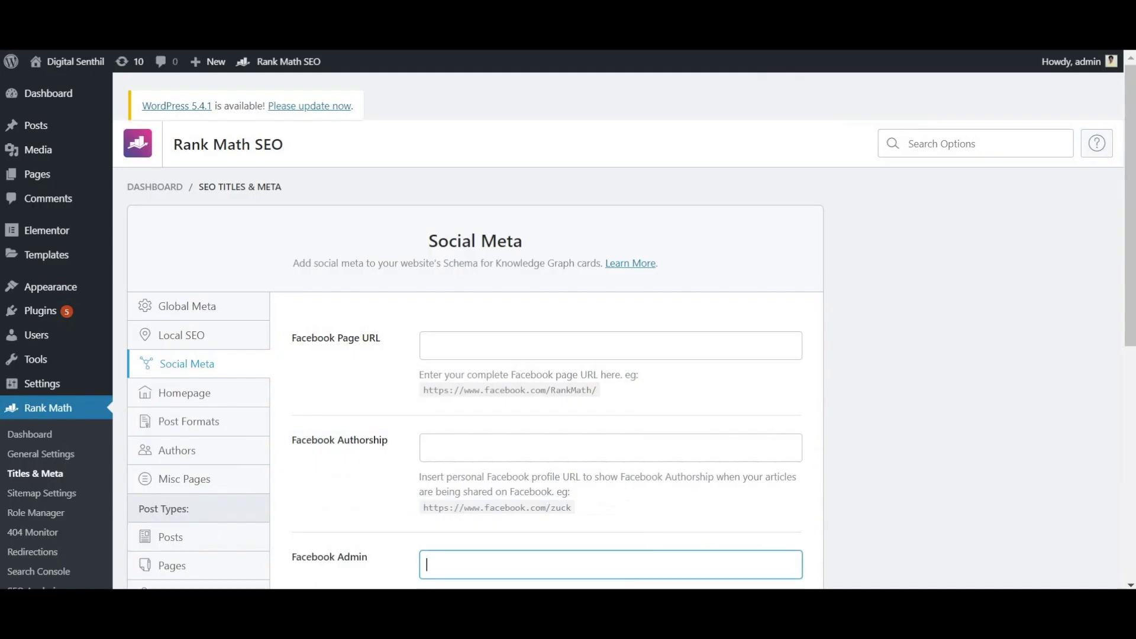
left_click(468, 353)
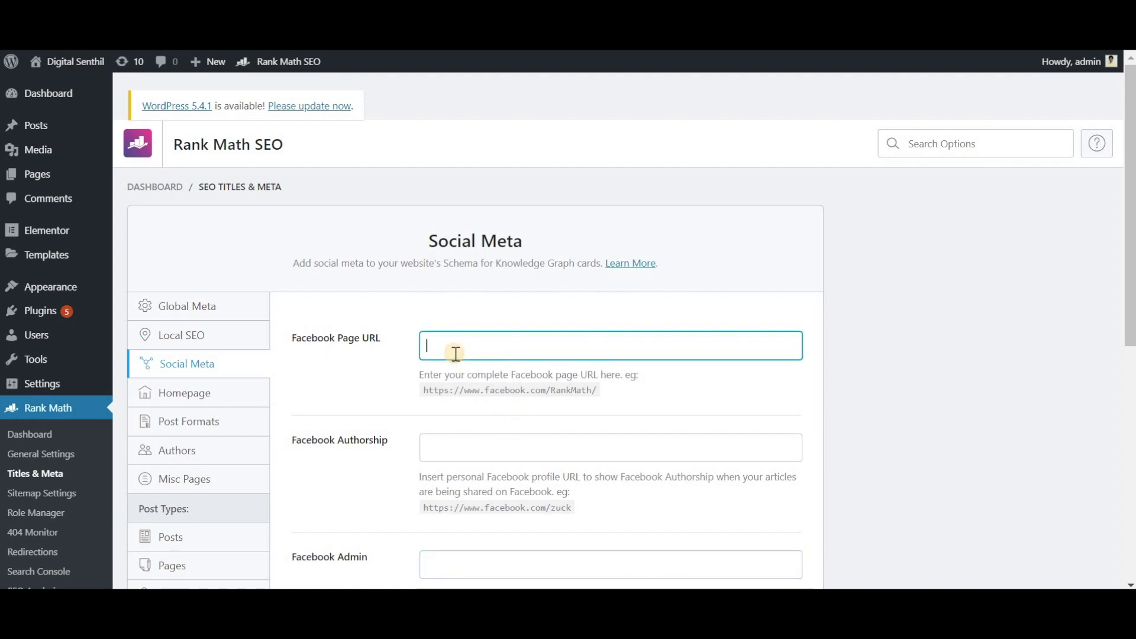
type("https://www.facebook.com/DigitalsenthilChandran/?modal=admin_todo_tour")
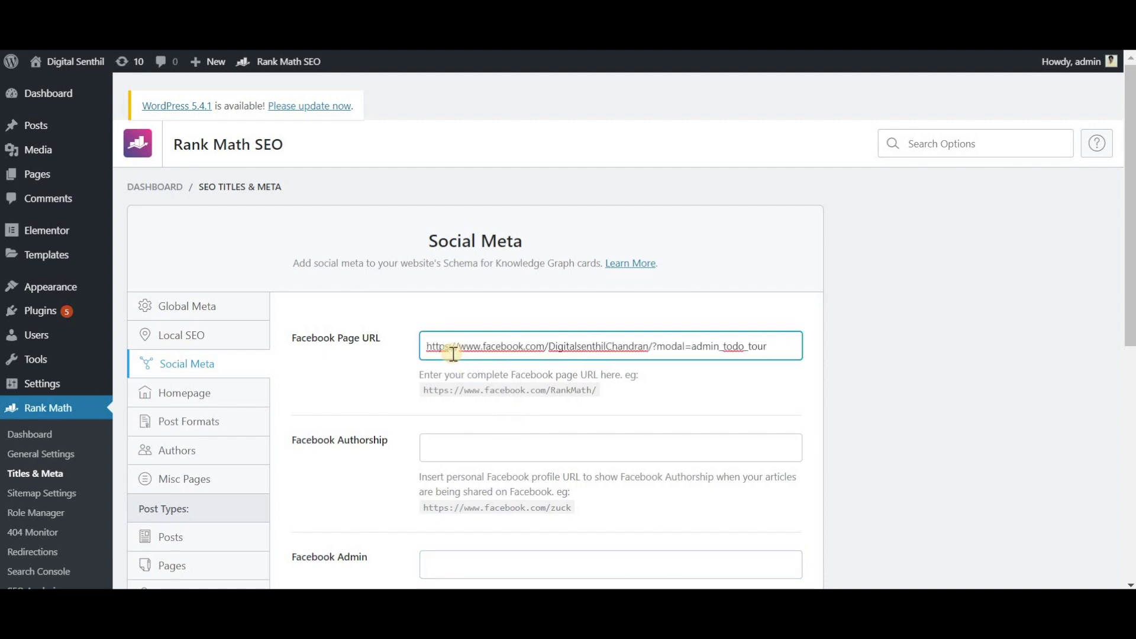
left_click_drag(772, 350, 655, 351)
key("BackSpace")
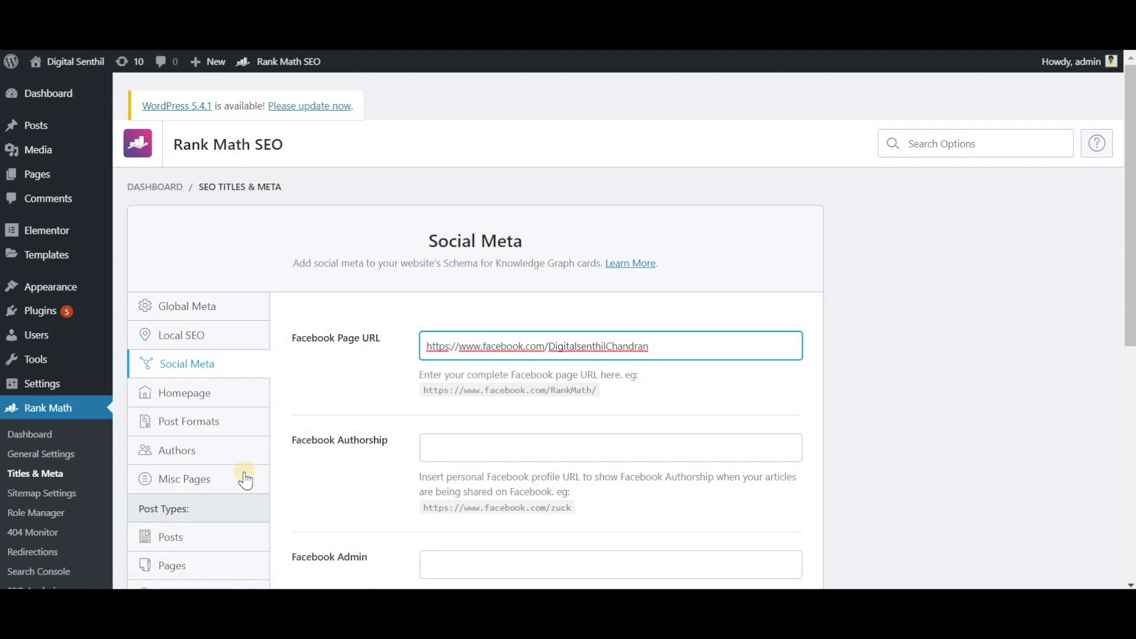
View the Homepage settings, open the Misc Pages settings and set Date Archives to Disabled
left_click(224, 400)
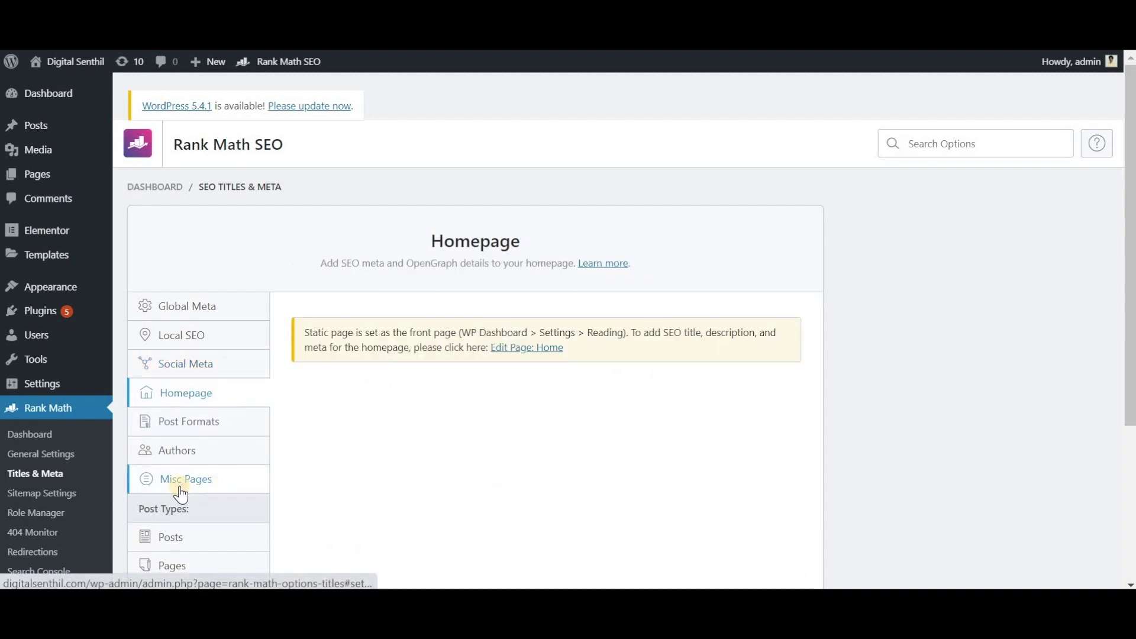
left_click(214, 488)
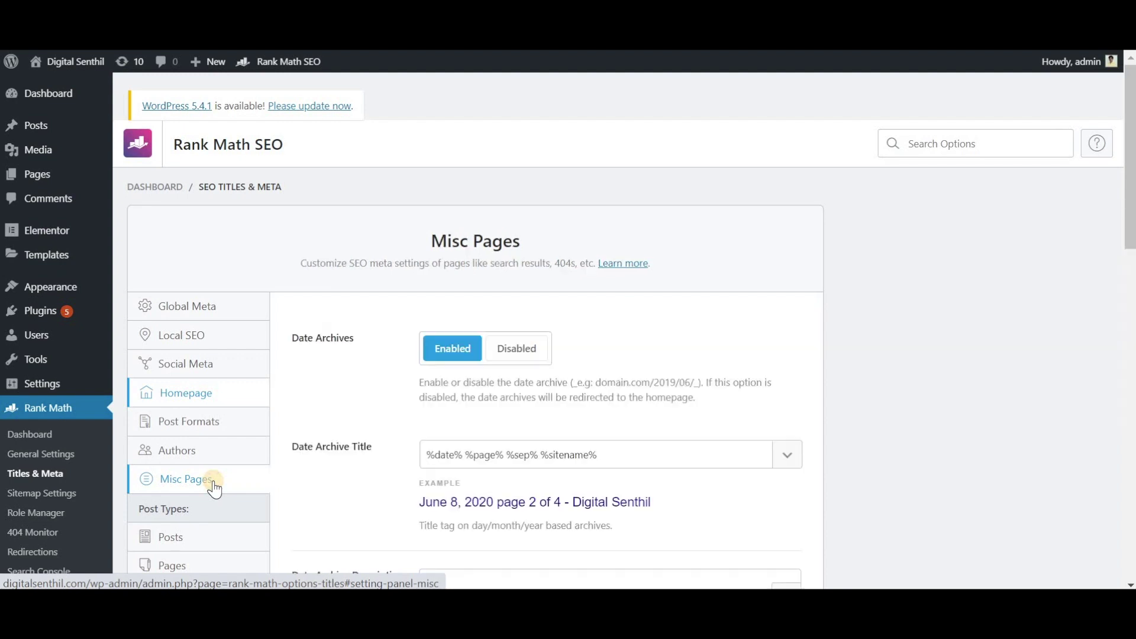
mouse_move(11, 61)
scroll(368, 330, "down", 1)
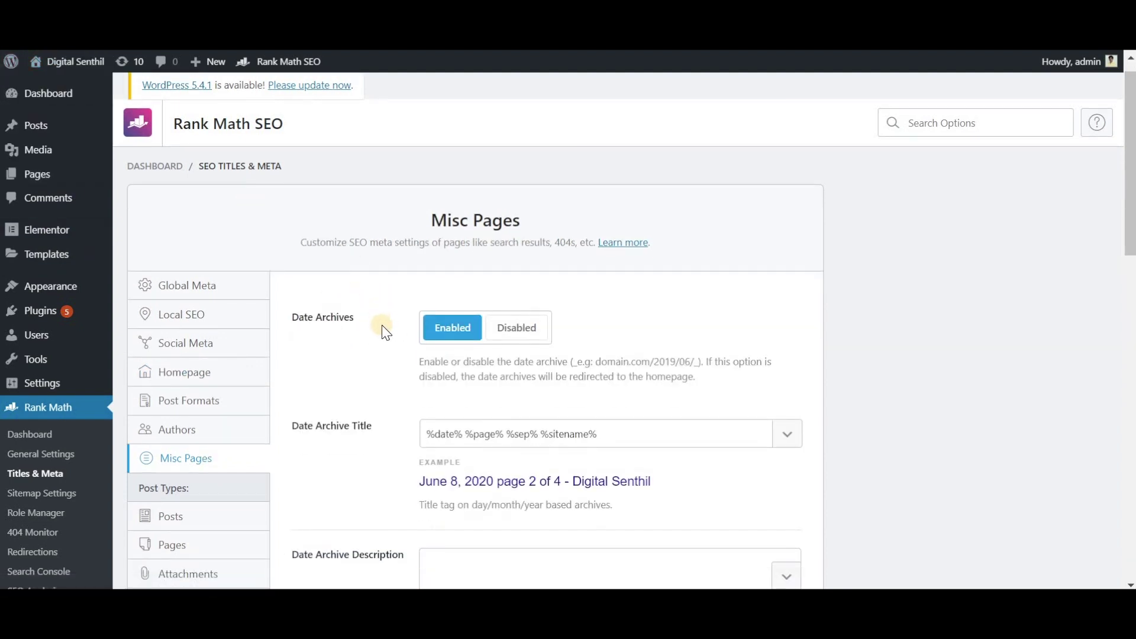
left_click(532, 329)
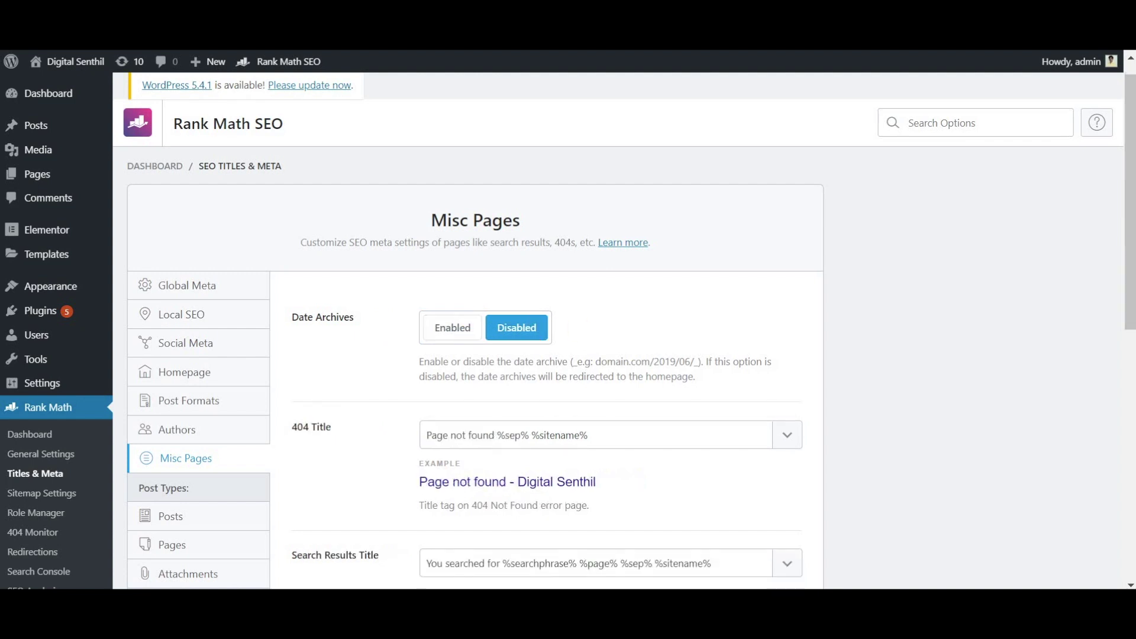
Examine the 404 Title setting on Misc Pages and its list of available variables, and close the list
left_click_drag(1129, 255, 1130, 324)
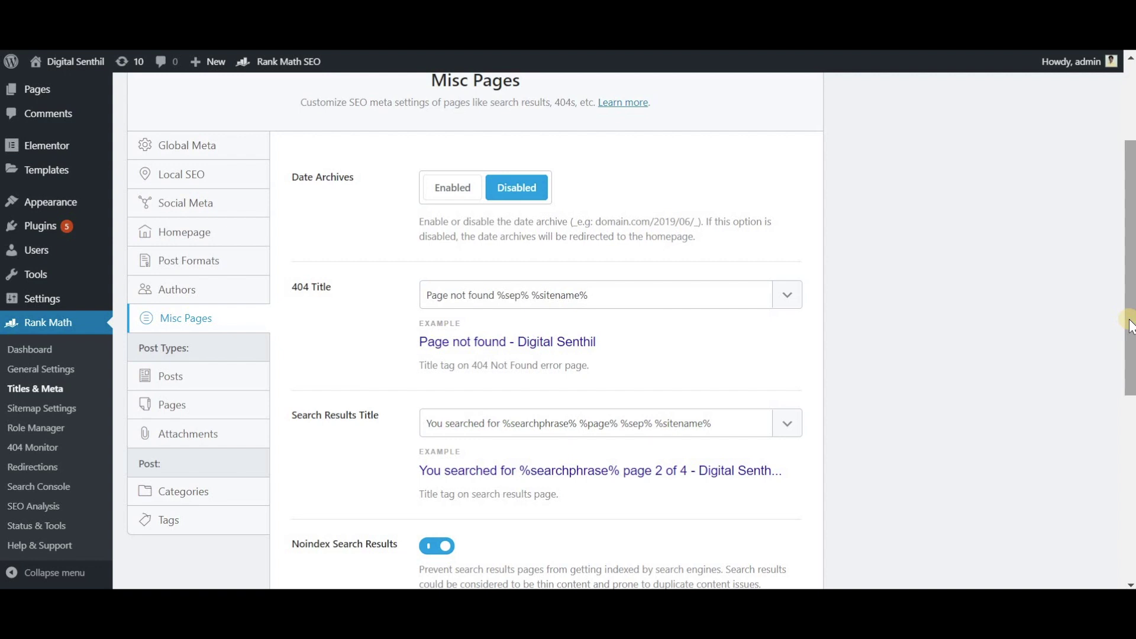
left_click_drag(1130, 326, 1130, 326)
left_click(325, 298)
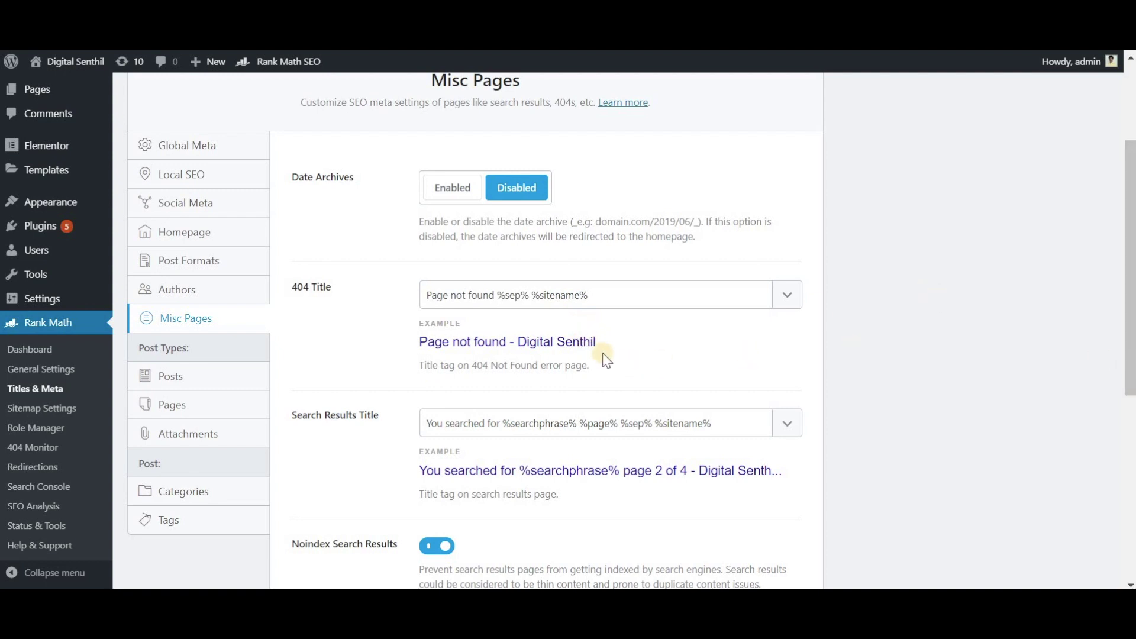
left_click(788, 296)
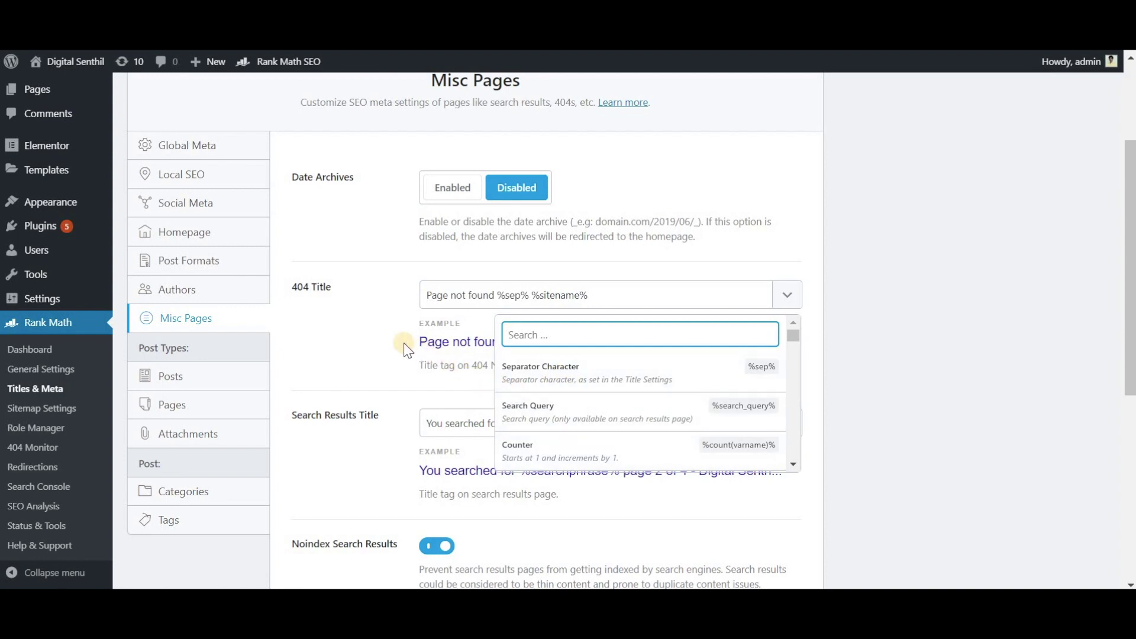
left_click(374, 332)
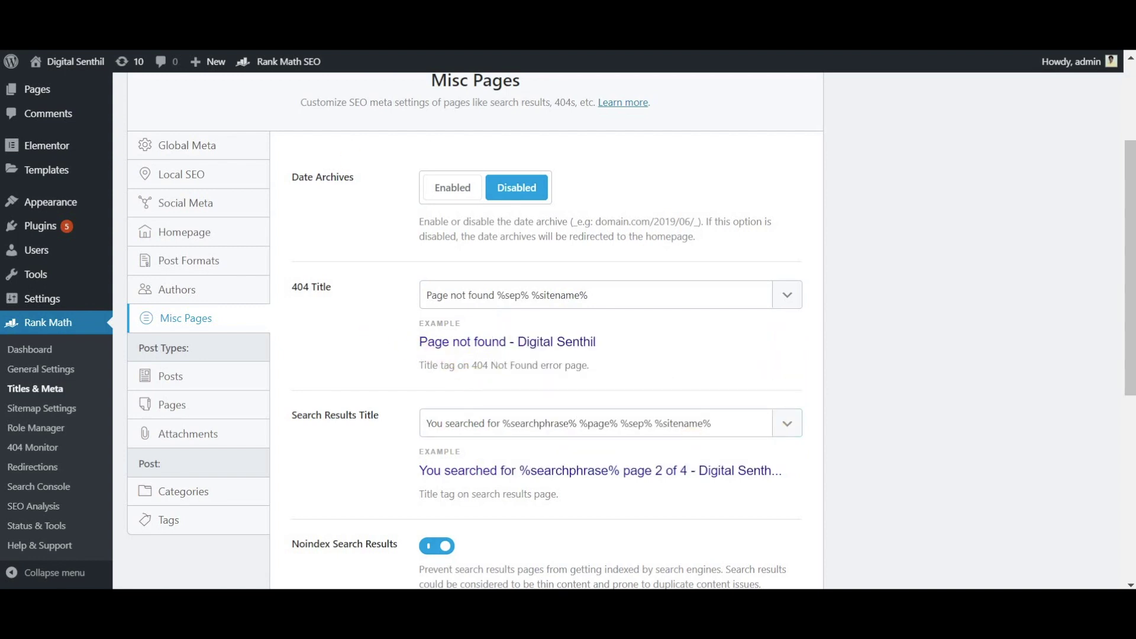
Enable Noindex Archive Subpages and Noindex Password Protected Pages in the Misc Pages settings
scroll(680, 229, "down", 1)
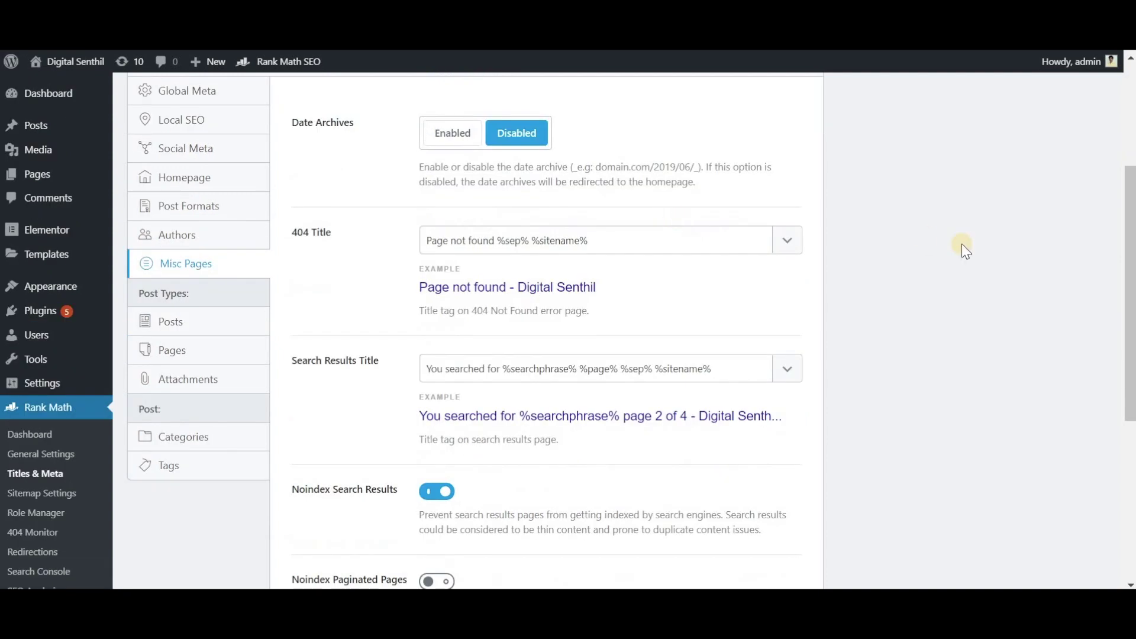
left_click_drag(1129, 278, 1129, 420)
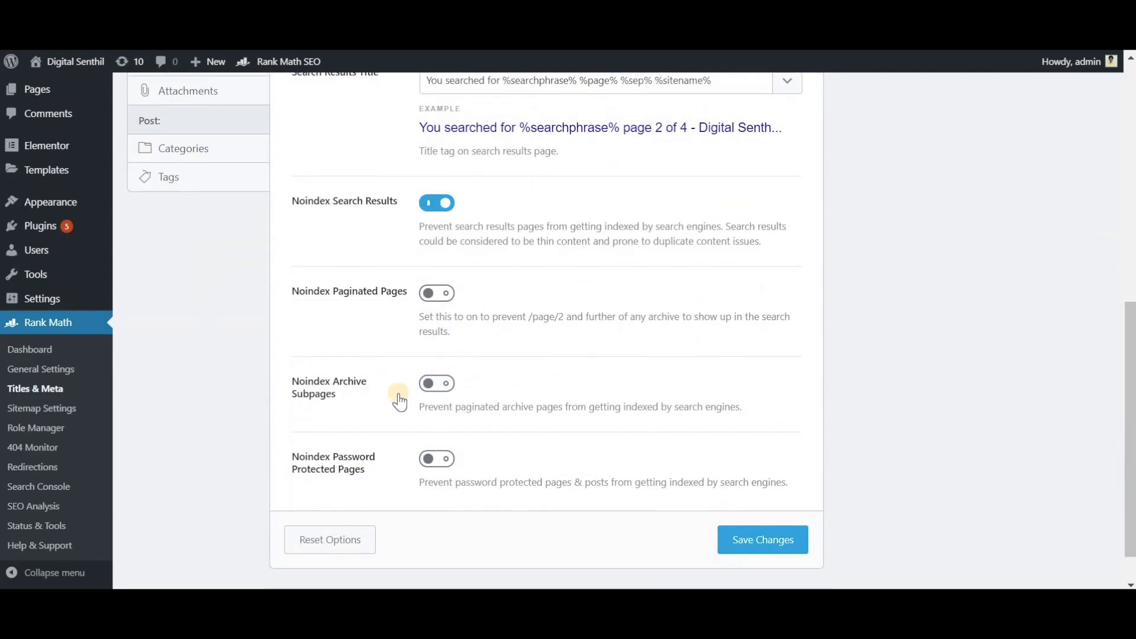
left_click(447, 384)
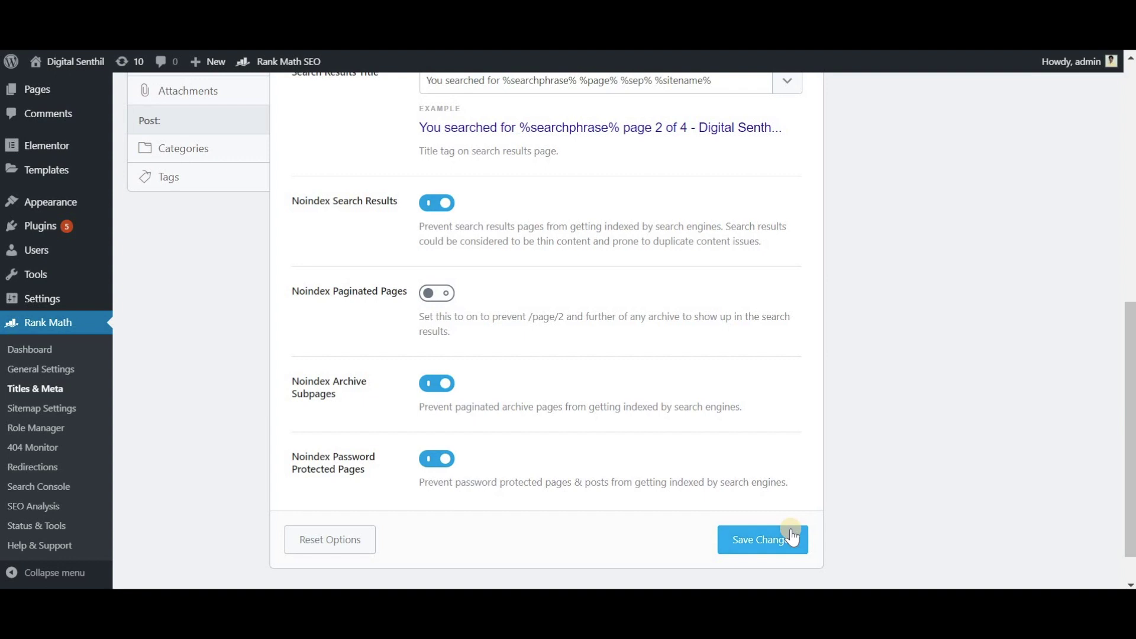
In Google Search Console's Sitemaps section, submit sitemap_index.xml as a new sitemap, without repeating the site's domain
mouse_move(66, 61)
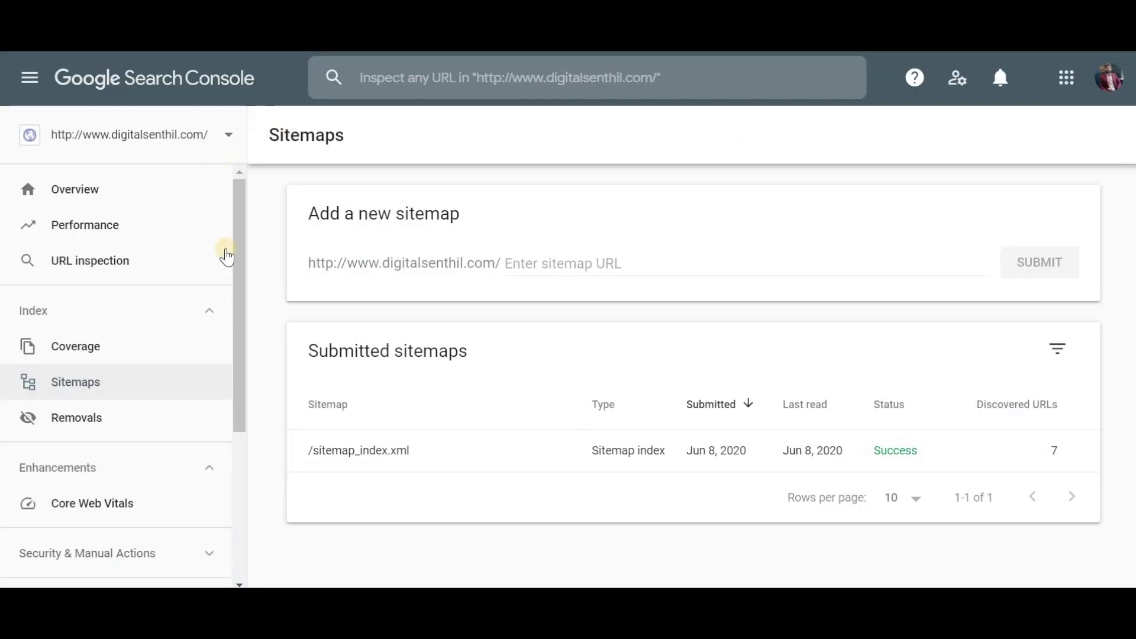
left_click(109, 394)
left_click(744, 275)
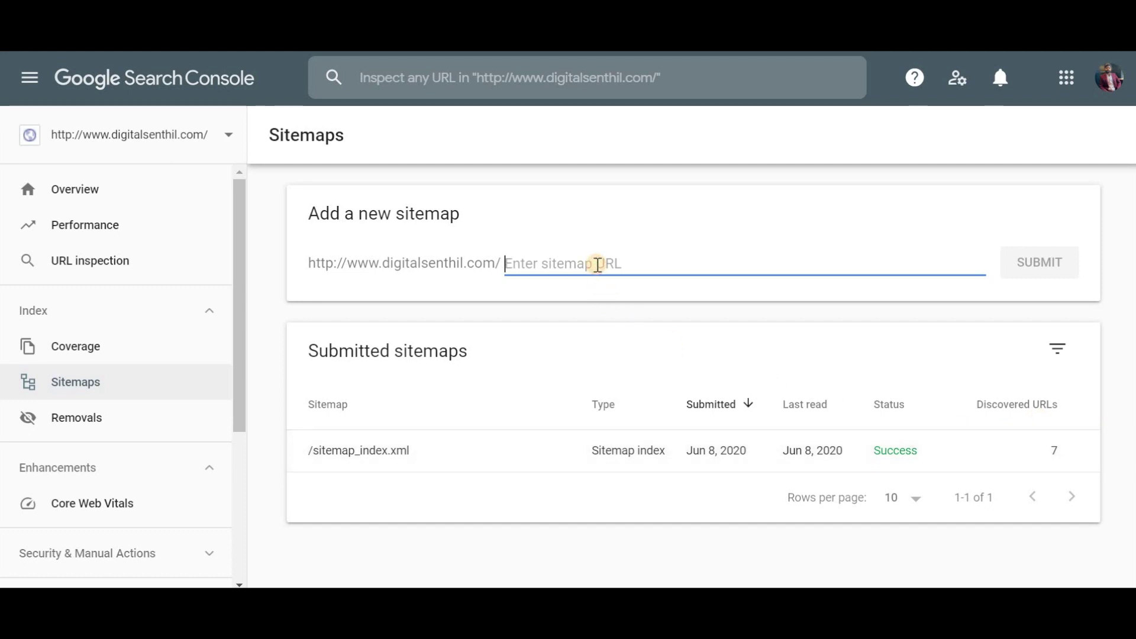
type("http://digitalsenthil.com/sitemap_index.xml")
left_click(661, 263)
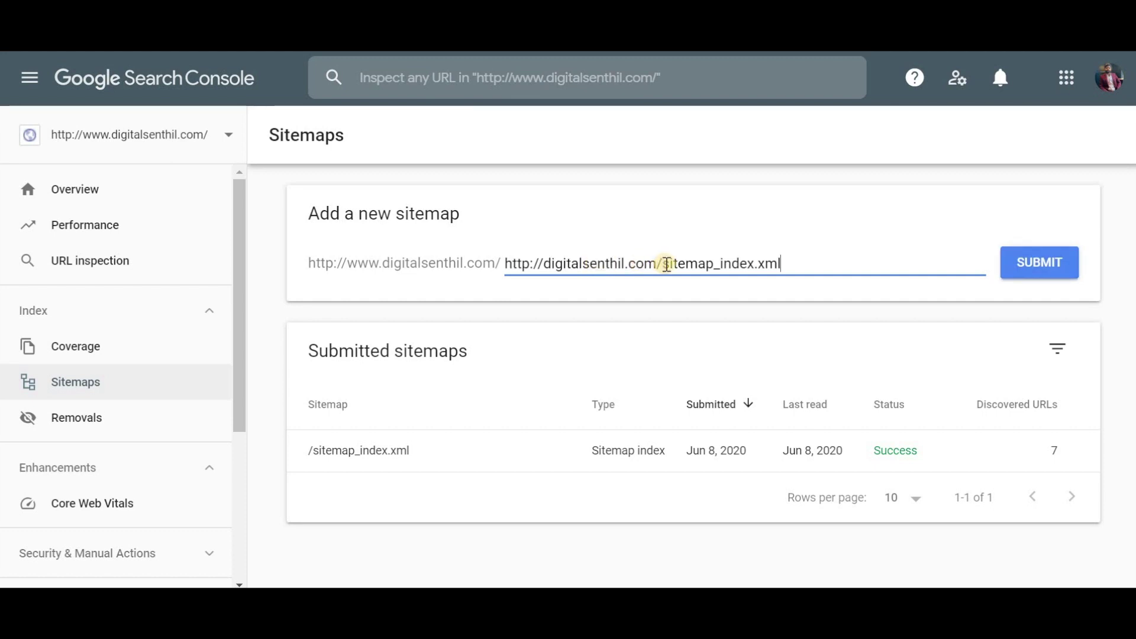
left_click_drag(650, 261, 498, 259)
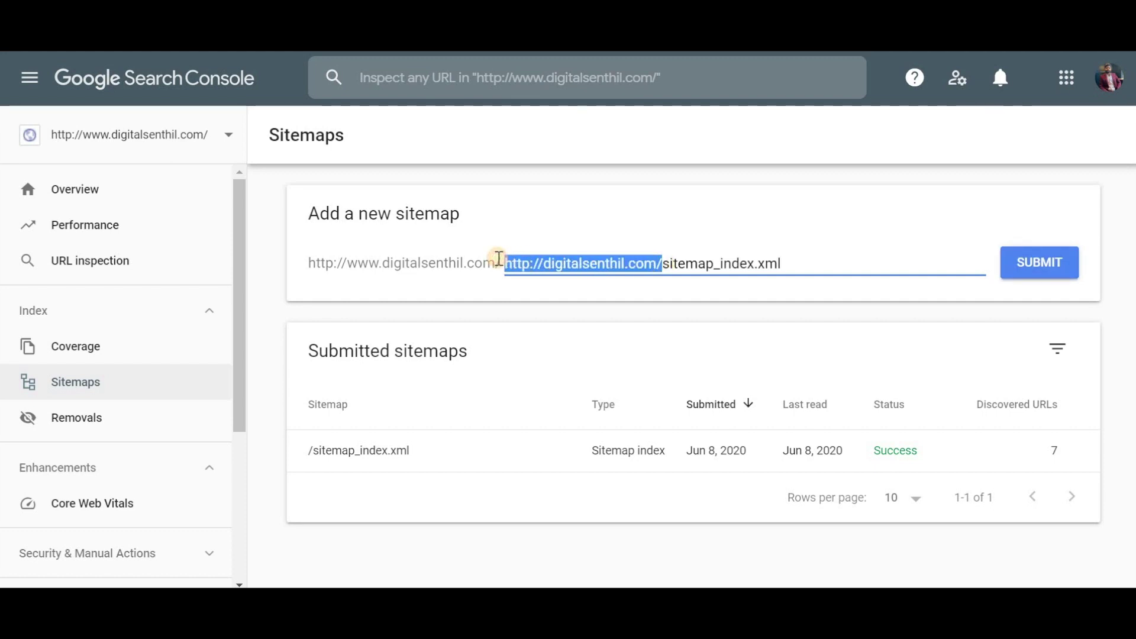
key("BackSpace")
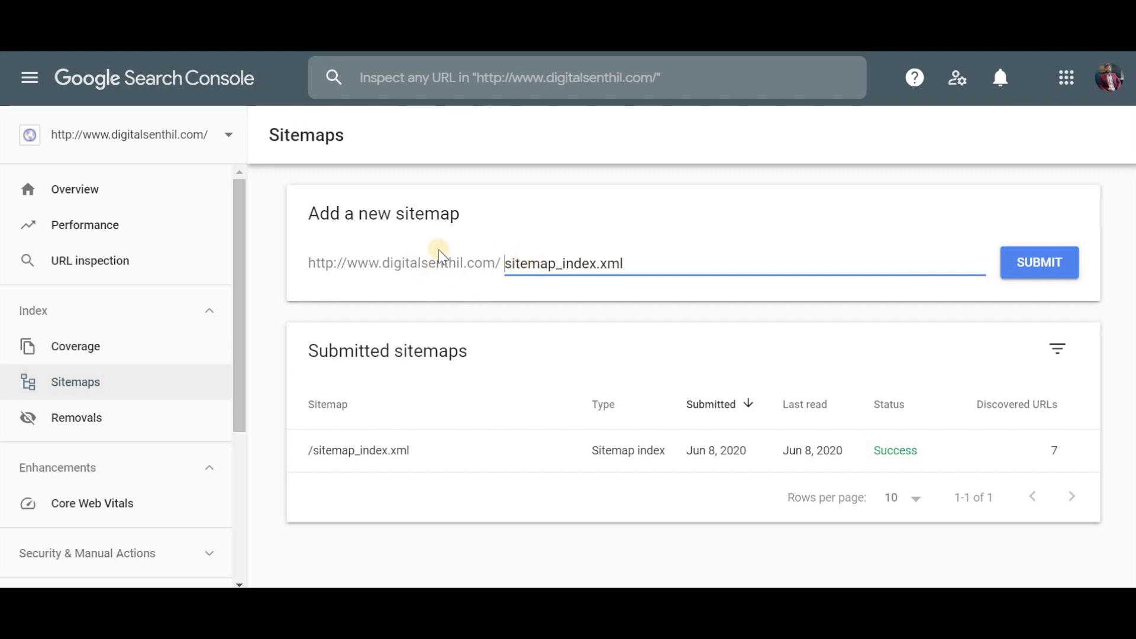
left_click(1062, 261)
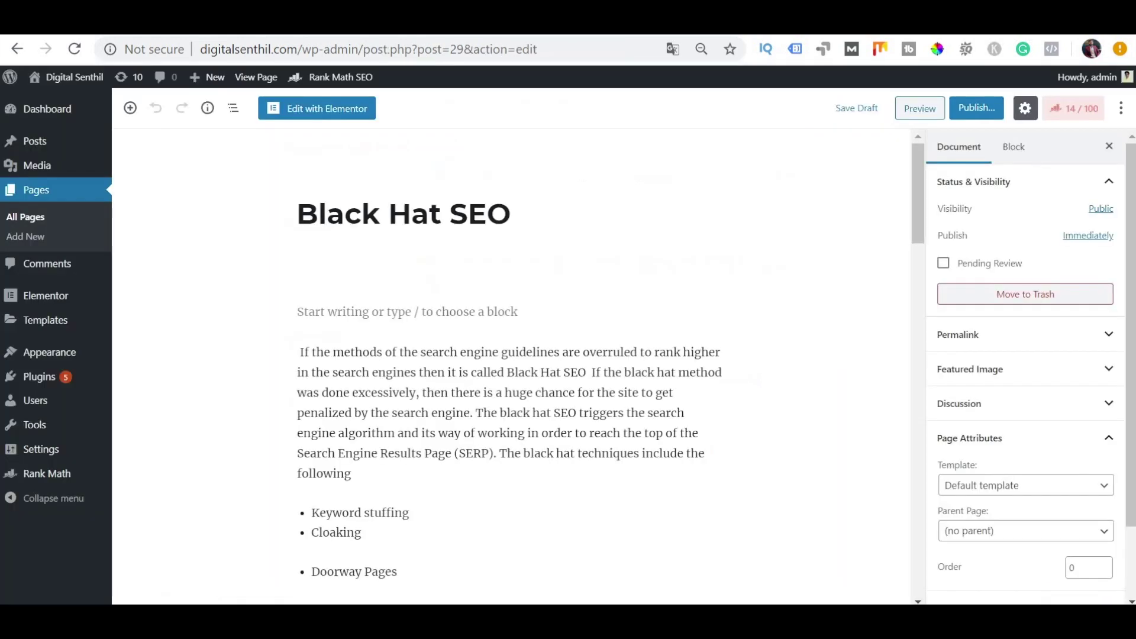
Locate the Black Hat SEO page's ID in its URL, try 29, 10, 11 as Exclude Posts in Sitemap Settings, and clear the field
double_click(461, 50)
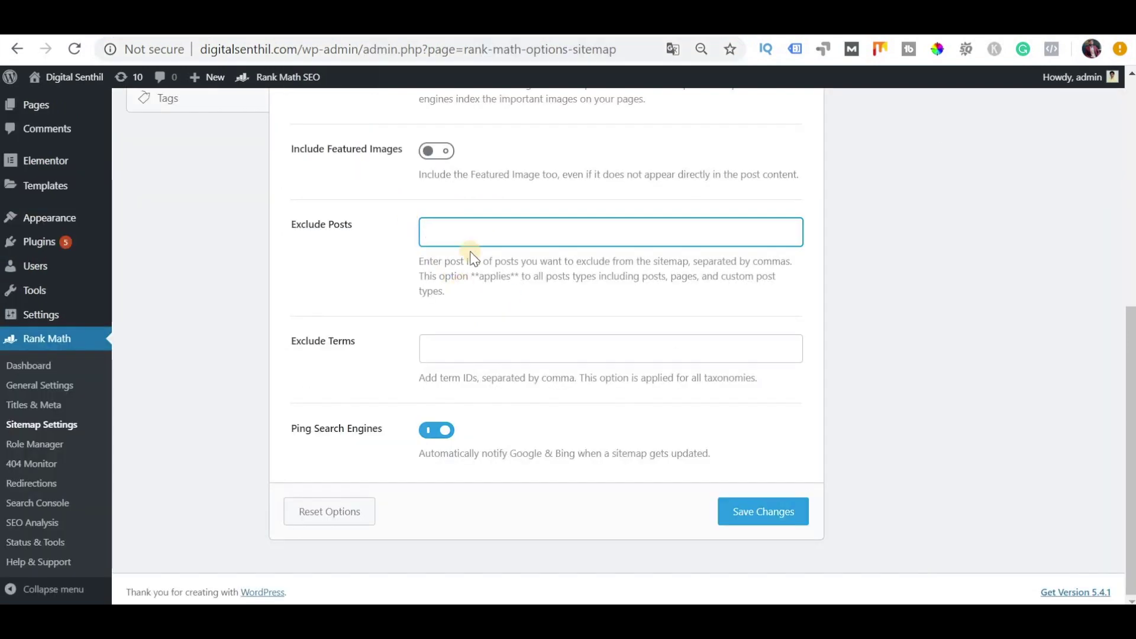
left_click(476, 233)
type("29")
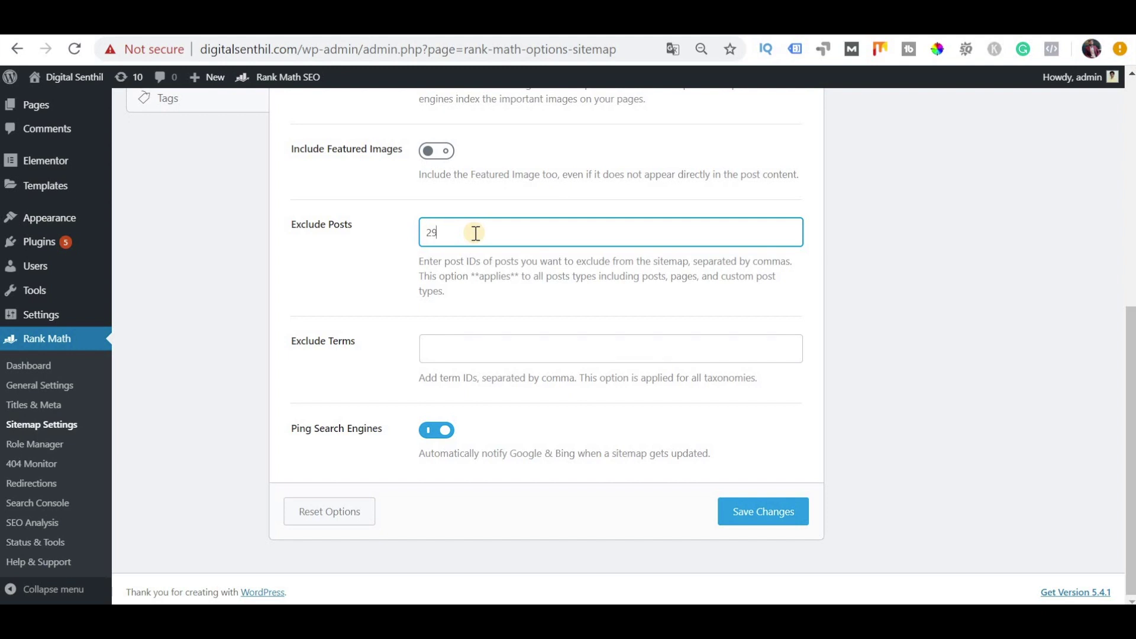
type(", 10, 11")
key("ctrl+a")
key("BackSpace")
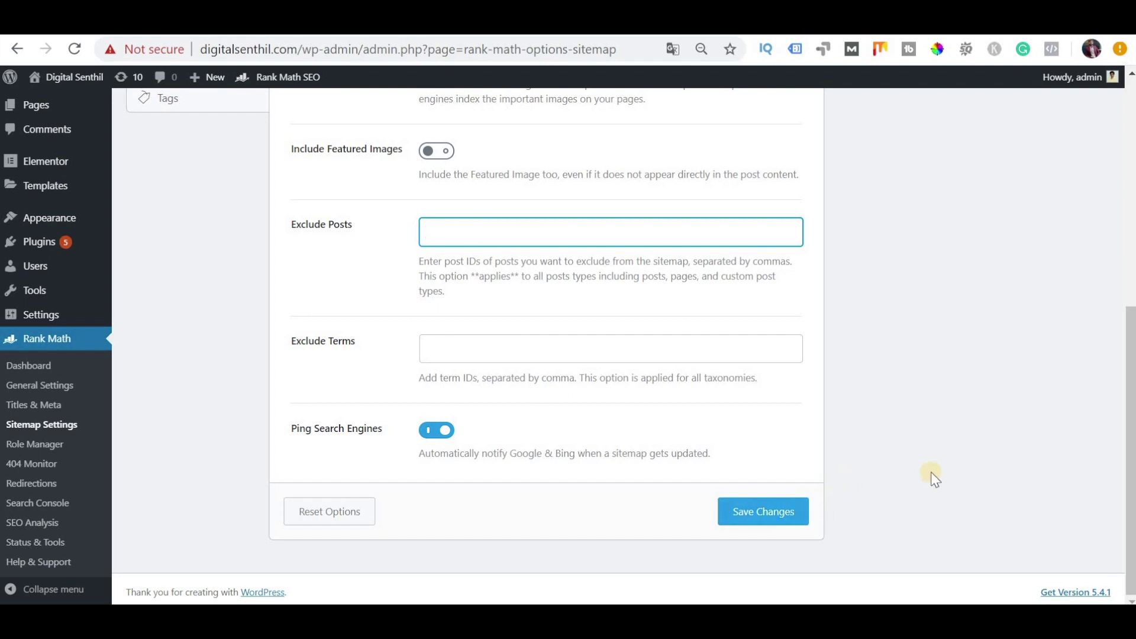